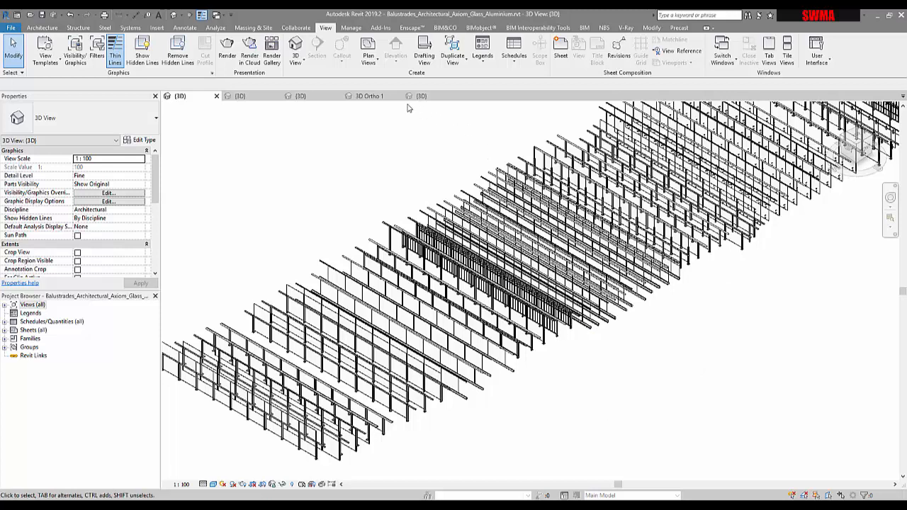
# View the sample stairs in the 2016 Stairs project and the sample railings in the 2017_Railings project.
pyautogui.click(361, 96)
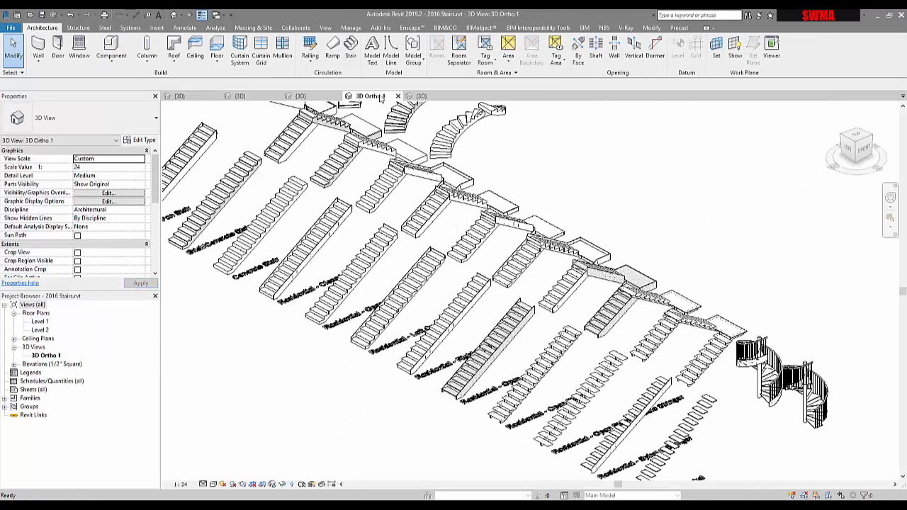
pyautogui.click(428, 97)
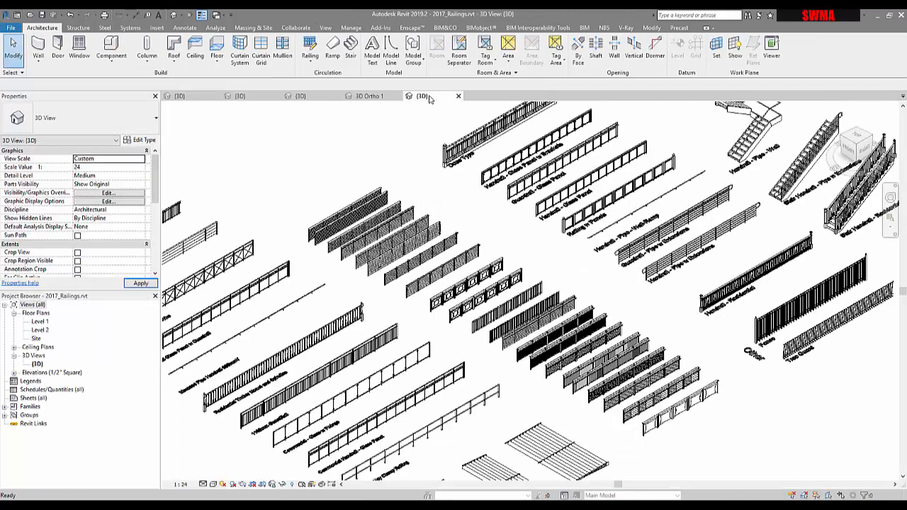
# Examine the courtyard railing and the assembled stair in the 3D view of the DEMO1 project.
pyautogui.click(287, 97)
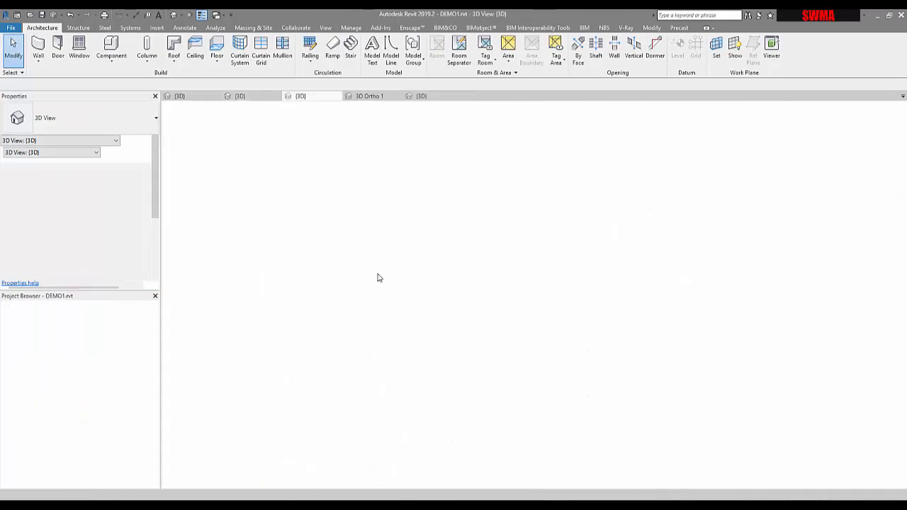
pyautogui.scroll(3, 438, 241)
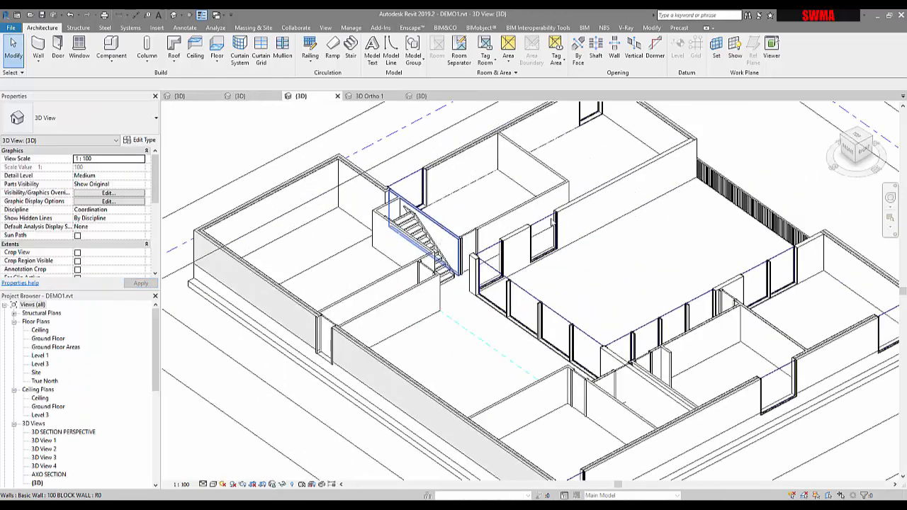
pyautogui.click(715, 188)
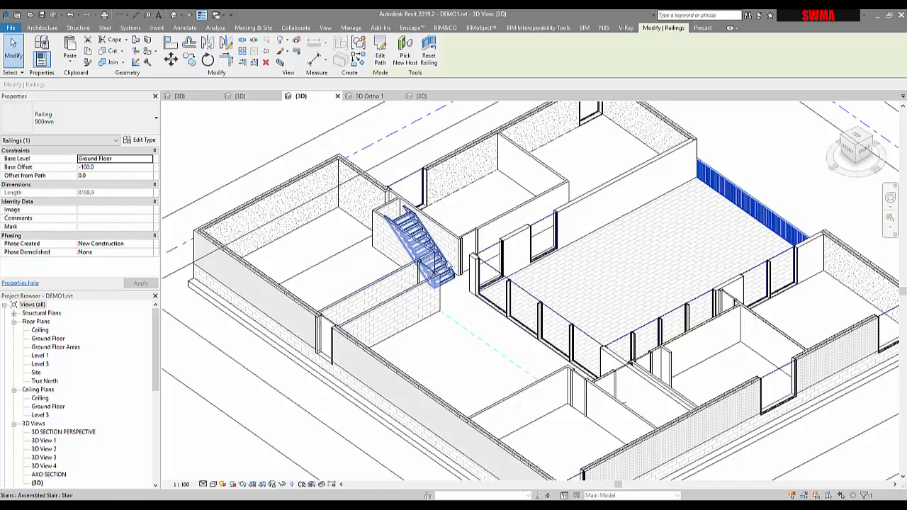
pyautogui.click(434, 274)
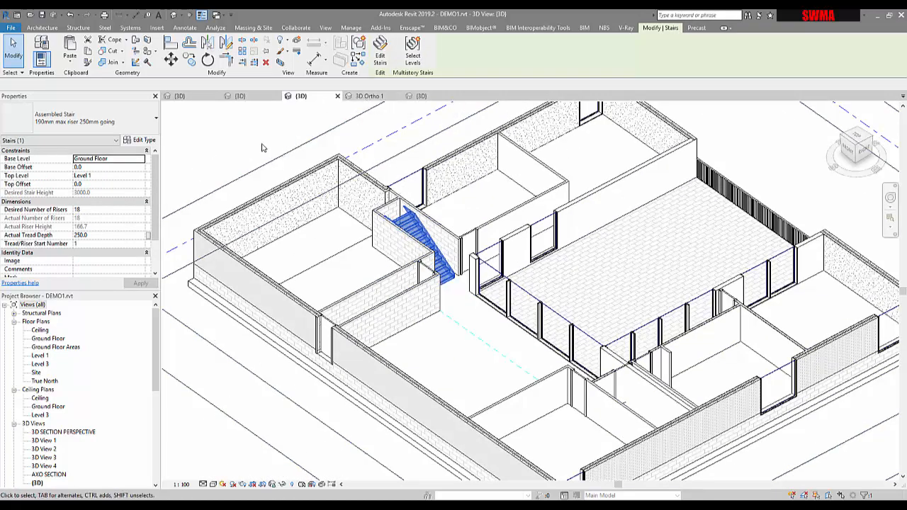
pyautogui.click(286, 169)
pyautogui.moveTo(286, 170); pyautogui.dragTo(312, 189, button='middle')
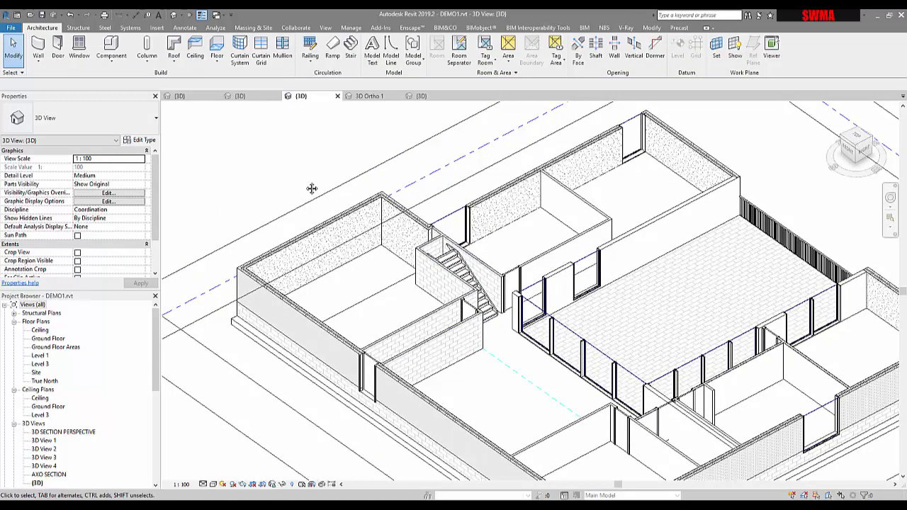
# Examine the Alpha Suite glass railing types in the Axiom glass and aluminium balustrades project.
pyautogui.click(199, 102)
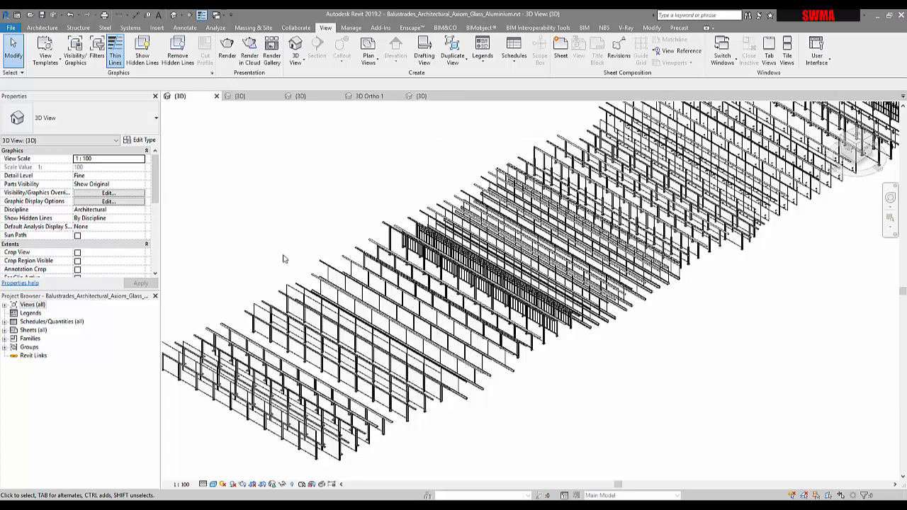
pyautogui.scroll(5, 281, 314)
pyautogui.scroll(5, 281, 314)
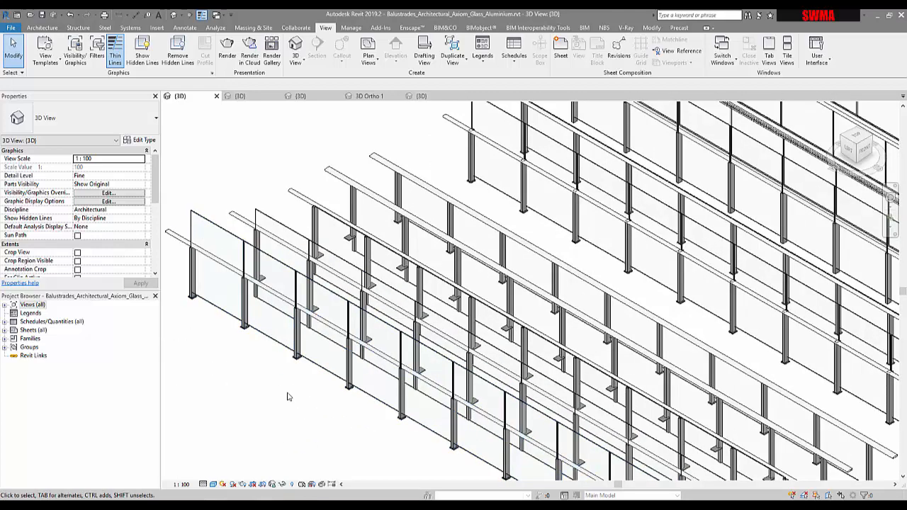
pyautogui.click(336, 284)
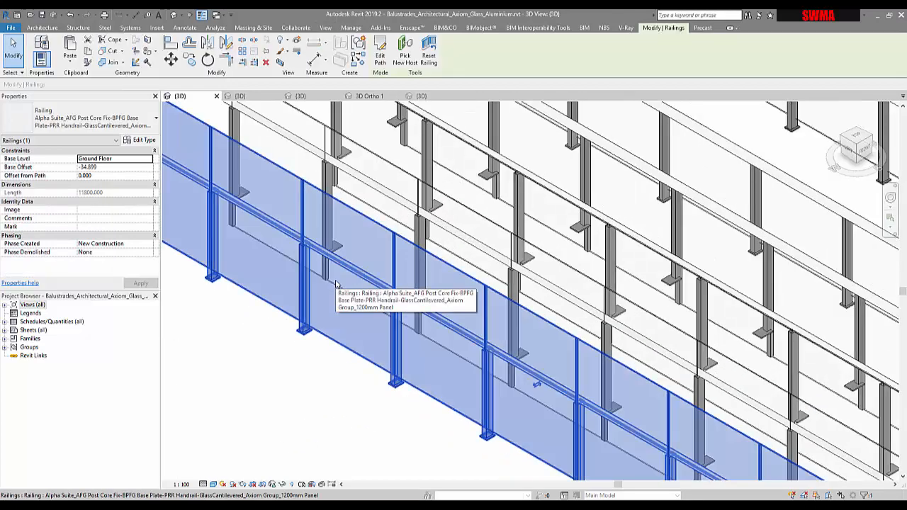
pyautogui.scroll(-4, 337, 283)
pyautogui.click(380, 234)
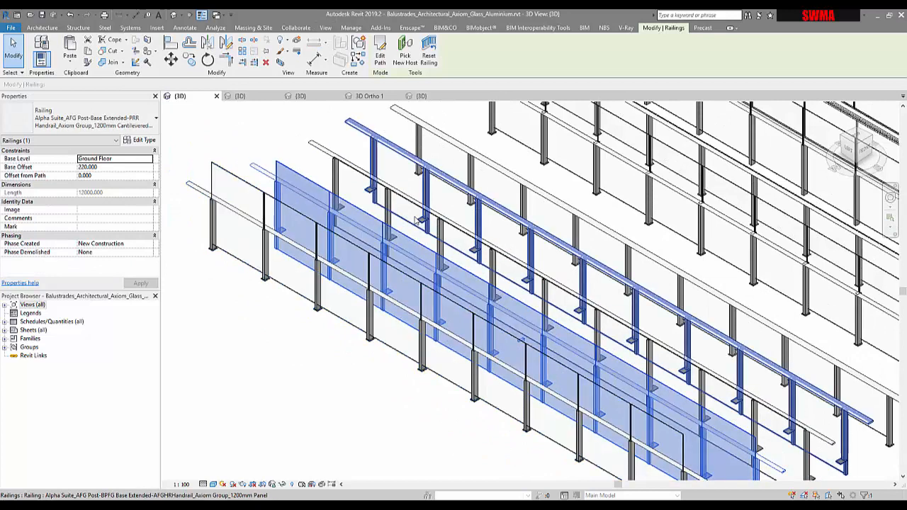
pyautogui.click(443, 238)
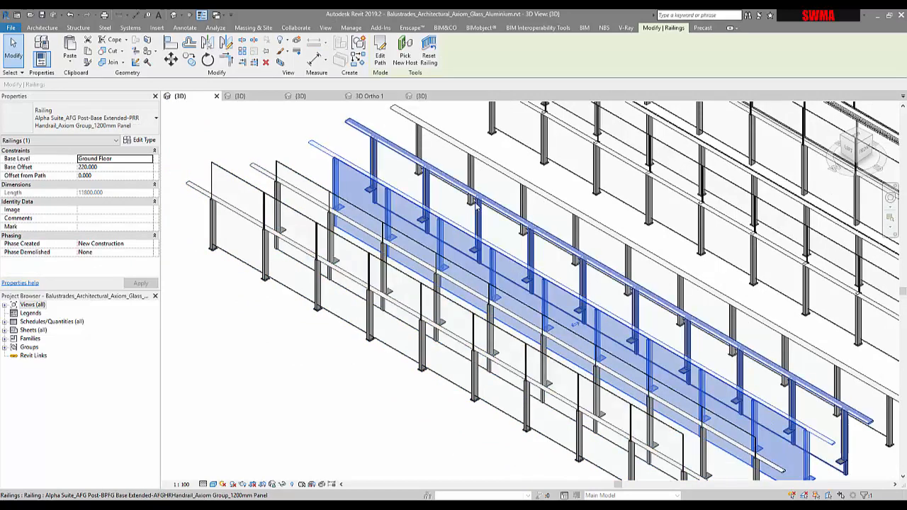
pyautogui.click(509, 182)
pyautogui.scroll(-2, 514, 271)
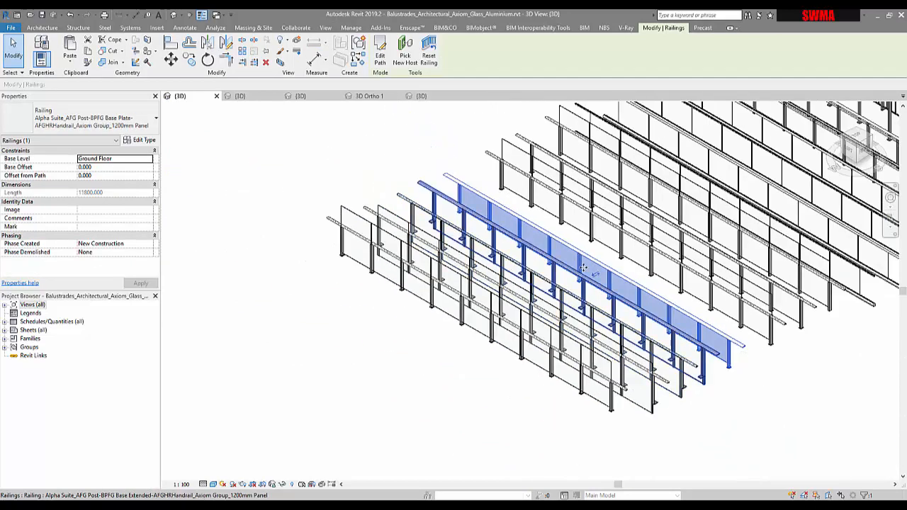
# Look through the remaining balustrade rows and check the Seascape Suite mini-post glass railing.
pyautogui.moveTo(583, 268); pyautogui.dragTo(297, 271, button='middle')
pyautogui.scroll(-2, 486, 273)
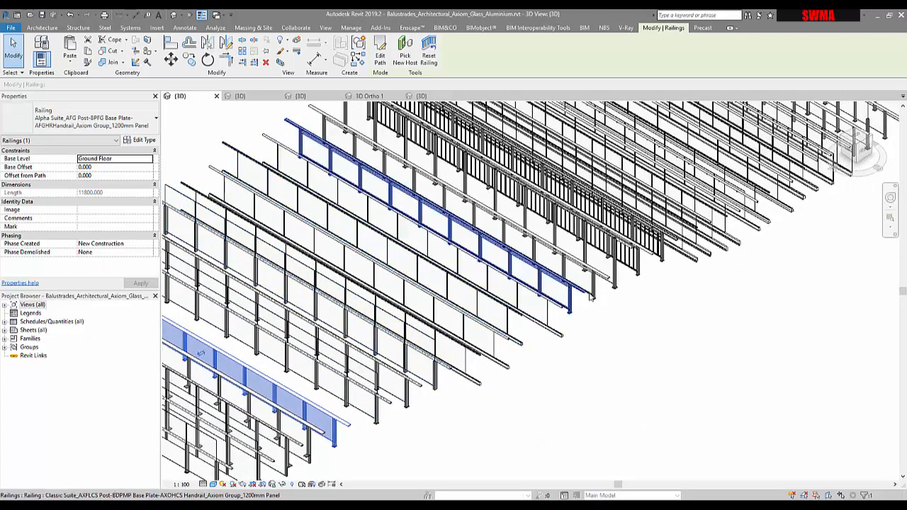
pyautogui.scroll(3, 620, 301)
pyautogui.scroll(3, 479, 399)
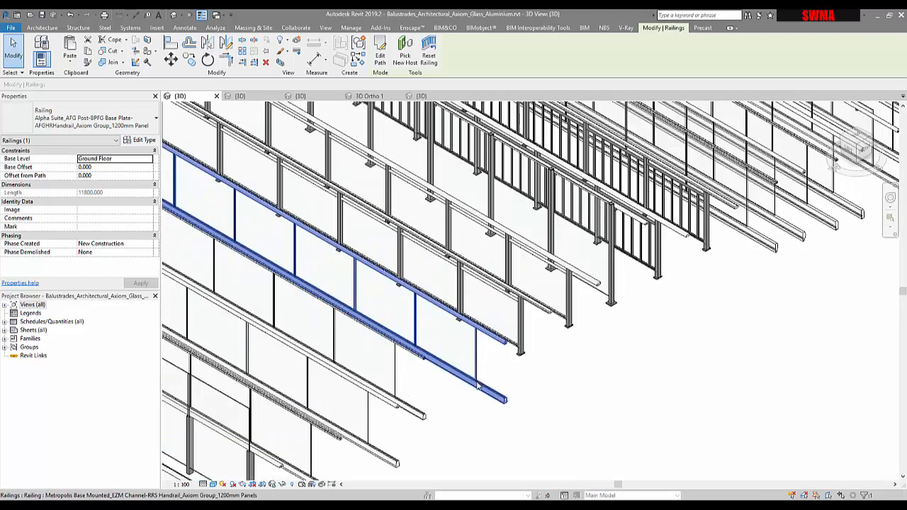
pyautogui.scroll(-2, 423, 418)
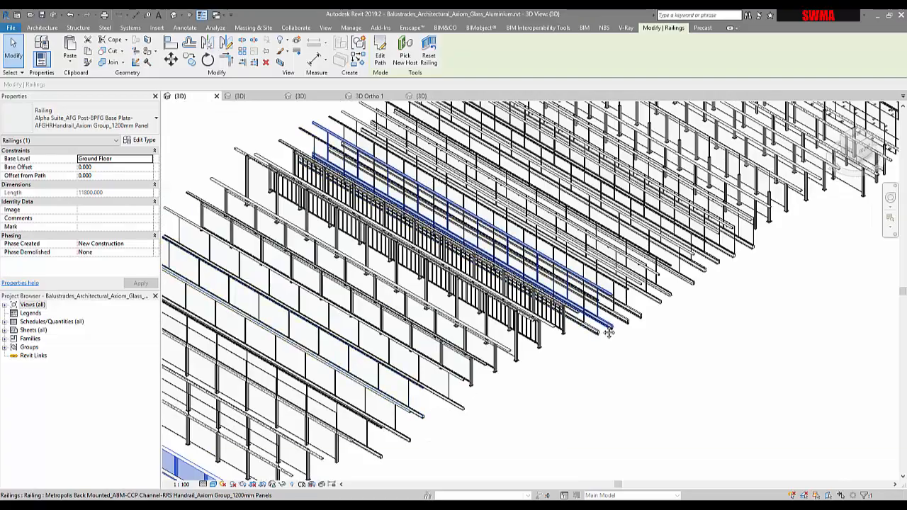
pyautogui.moveTo(611, 334); pyautogui.dragTo(435, 392, button='middle')
pyautogui.moveTo(588, 319); pyautogui.dragTo(537, 436, button='middle')
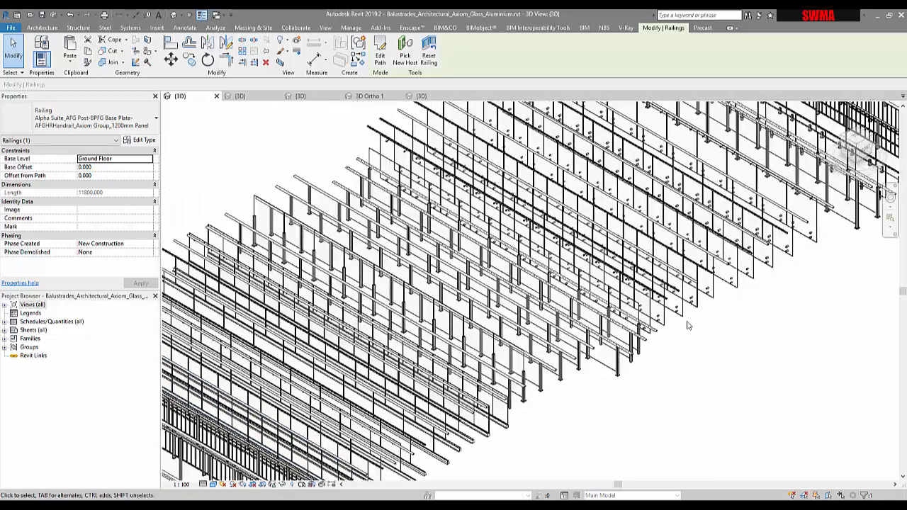
pyautogui.moveTo(685, 342); pyautogui.dragTo(542, 416, button='middle')
pyautogui.moveTo(681, 347); pyautogui.dragTo(554, 371, button='middle')
pyautogui.scroll(3, 660, 294)
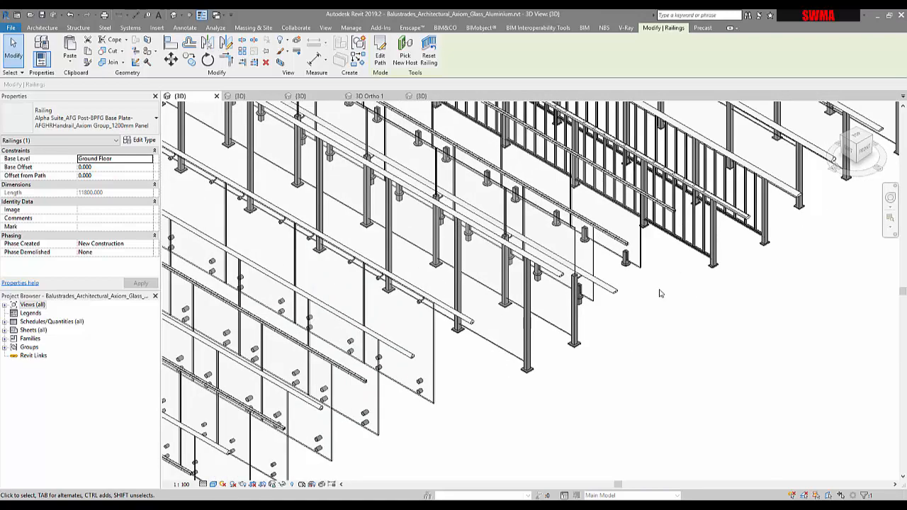
pyautogui.click(641, 270)
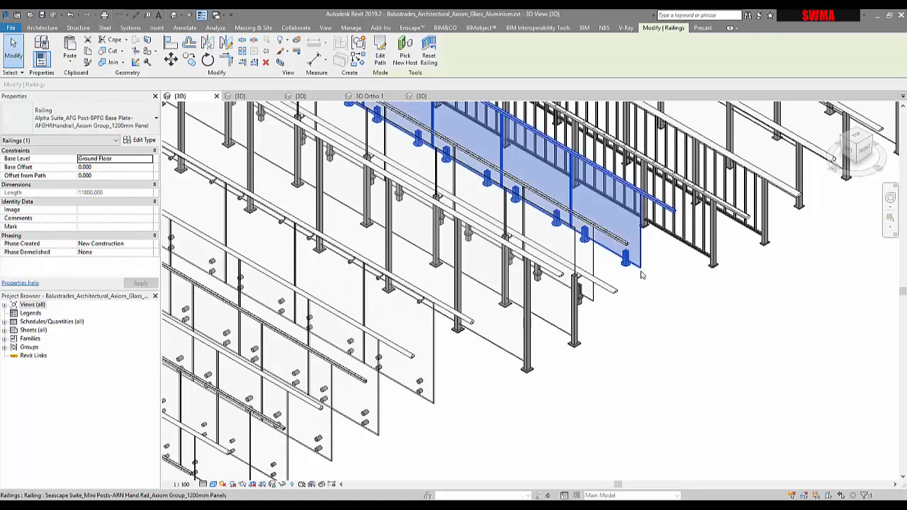
pyautogui.scroll(-3, 646, 281)
pyautogui.moveTo(646, 282); pyautogui.dragTo(733, 286, button='middle')
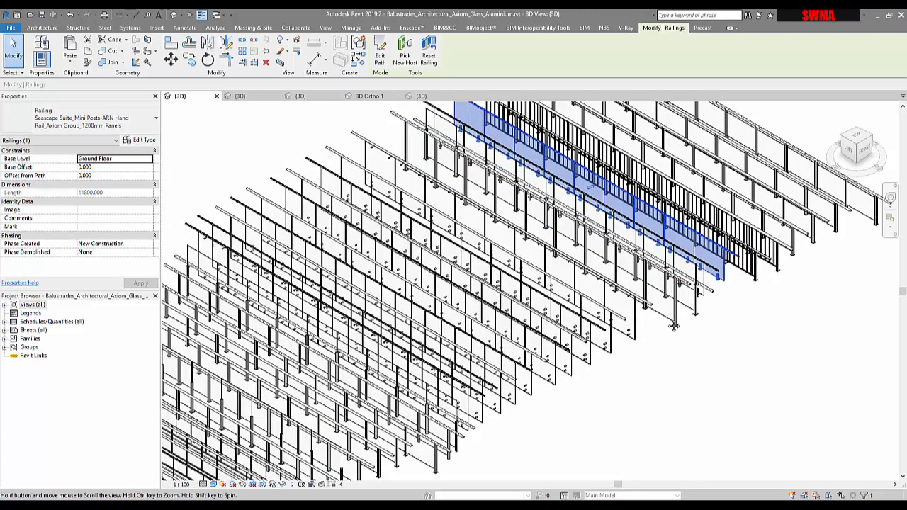
# Examine the Panorama Suite glass railings up close, comparing their standoff fittings and handrails.
pyautogui.scroll(3, 612, 315)
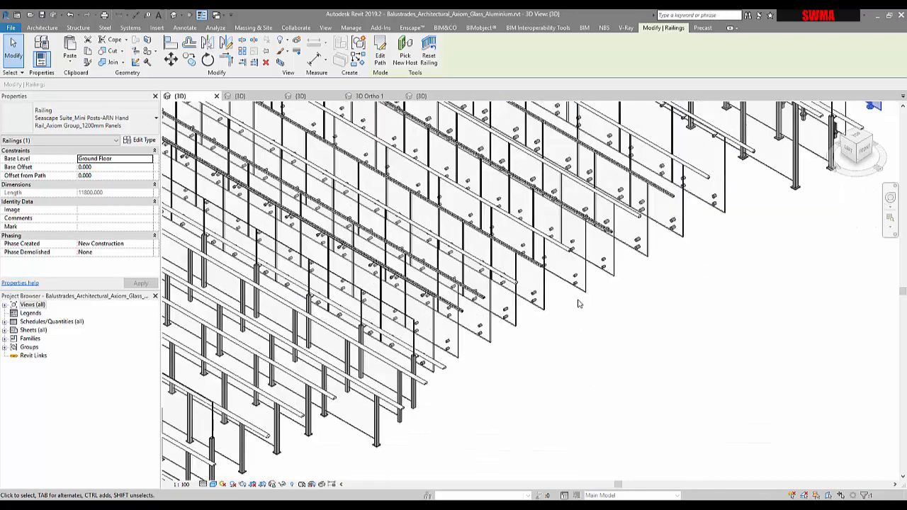
pyautogui.moveTo(625, 311); pyautogui.dragTo(628, 386, button='middle')
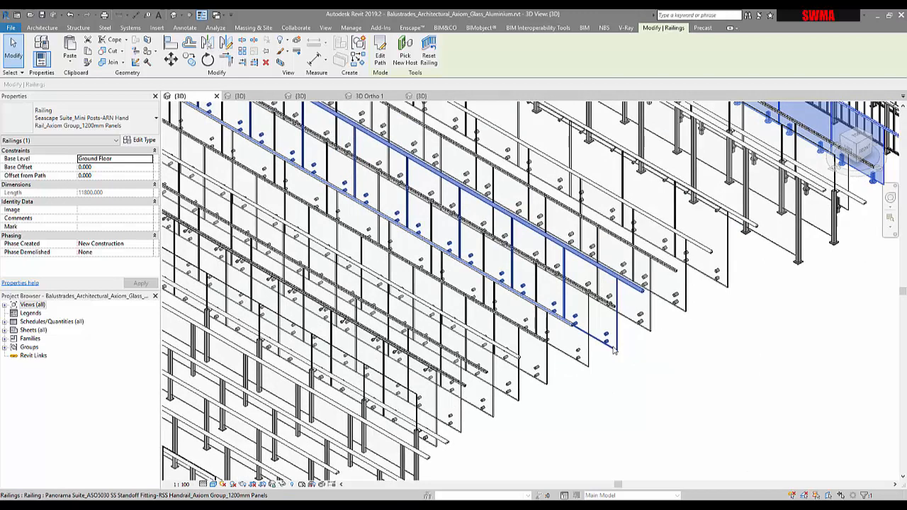
pyautogui.click(613, 350)
pyautogui.moveTo(613, 350); pyautogui.dragTo(521, 395)
pyautogui.scroll(3, 560, 362)
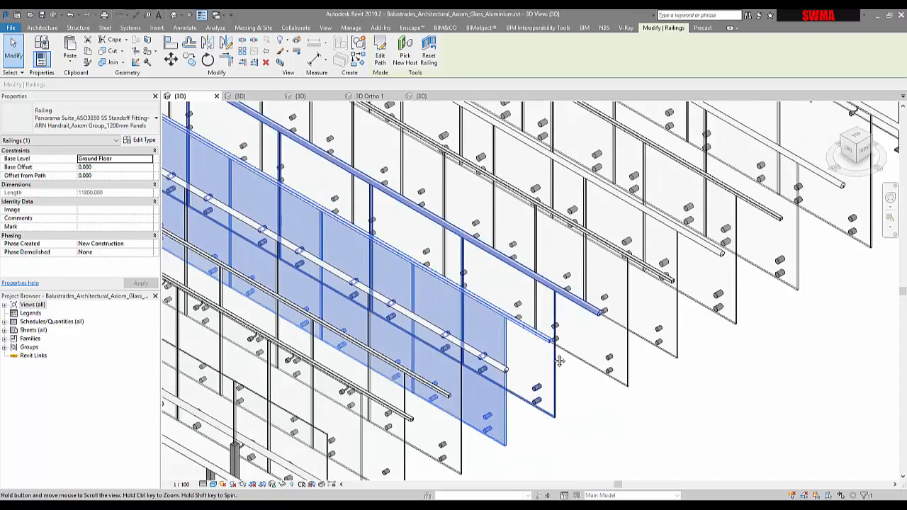
pyautogui.moveTo(559, 360); pyautogui.dragTo(593, 299, button='middle')
pyautogui.scroll(2, 570, 297)
pyautogui.moveTo(568, 402); pyautogui.dragTo(674, 293, button='middle')
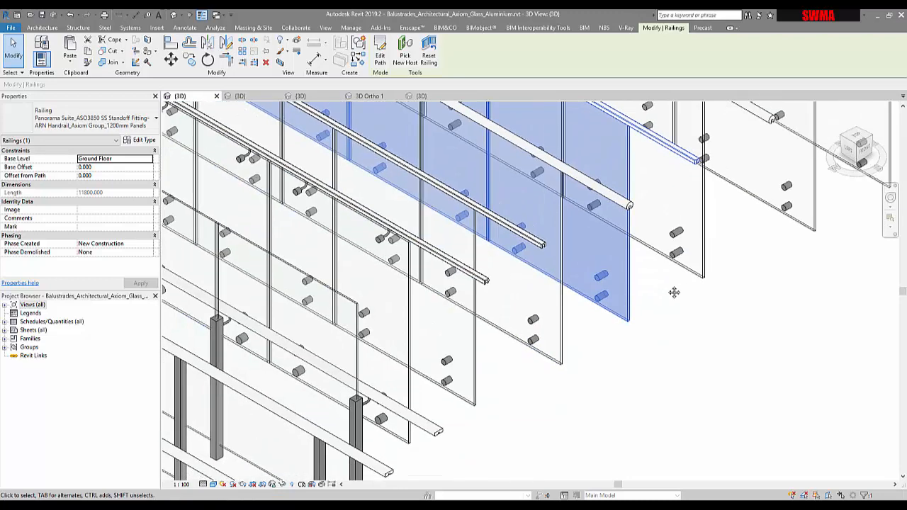
pyautogui.scroll(3, 543, 244)
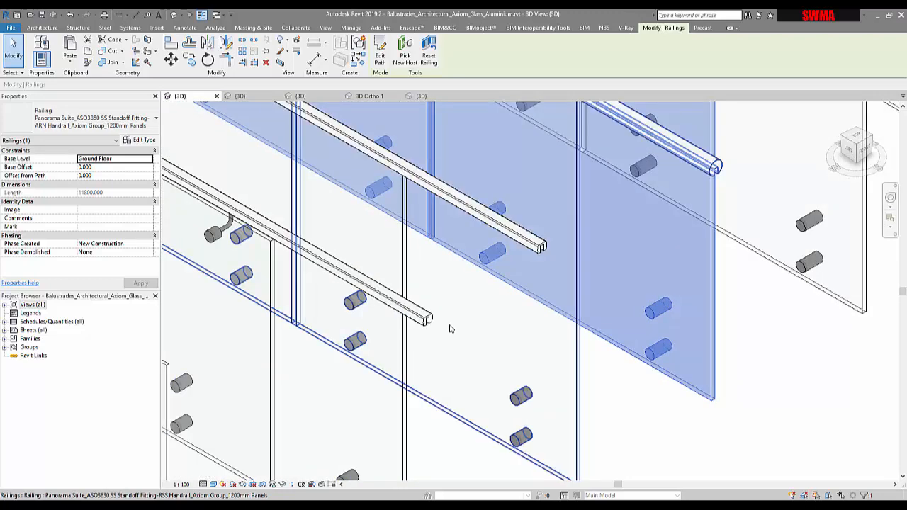
pyautogui.scroll(-5, 434, 324)
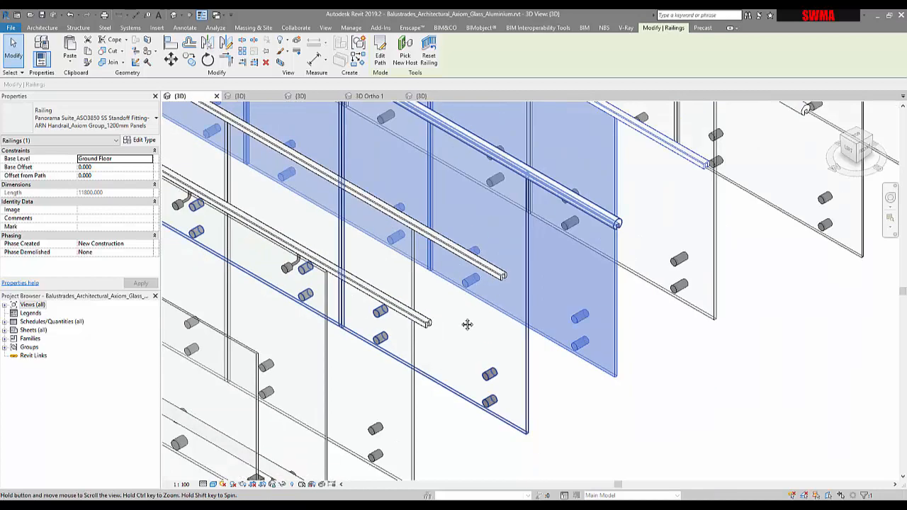
pyautogui.scroll(-1, 540, 256)
pyautogui.press('Escape')
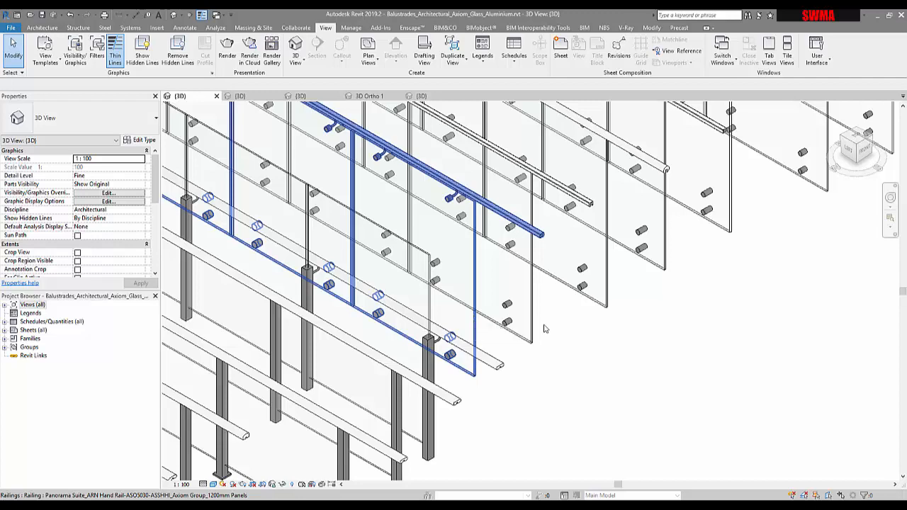
# Copy the Panorama Suite_ARN Hand Rail-ASO5030-ASSHHI railing with 1200mm panels to the clipboard.
pyautogui.moveTo(488, 326); pyautogui.dragTo(602, 491, button='middle')
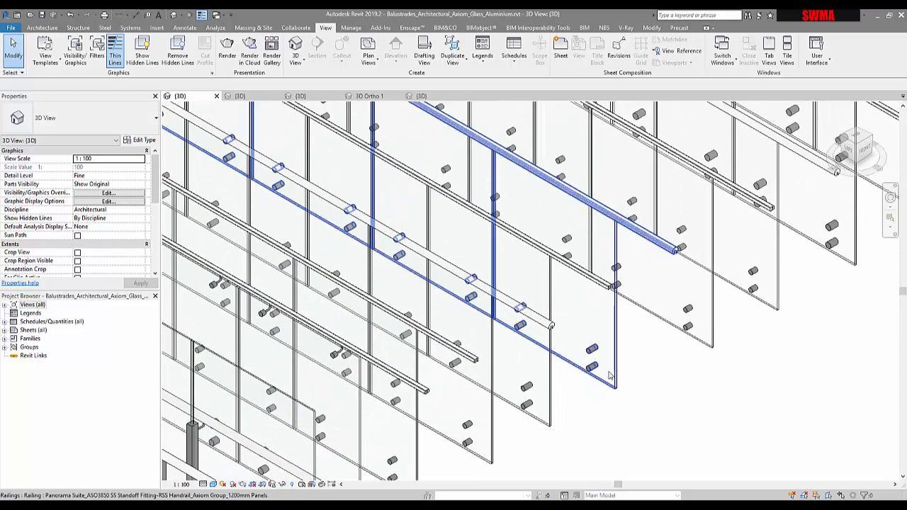
pyautogui.click(358, 389)
pyautogui.scroll(-2, 363, 374)
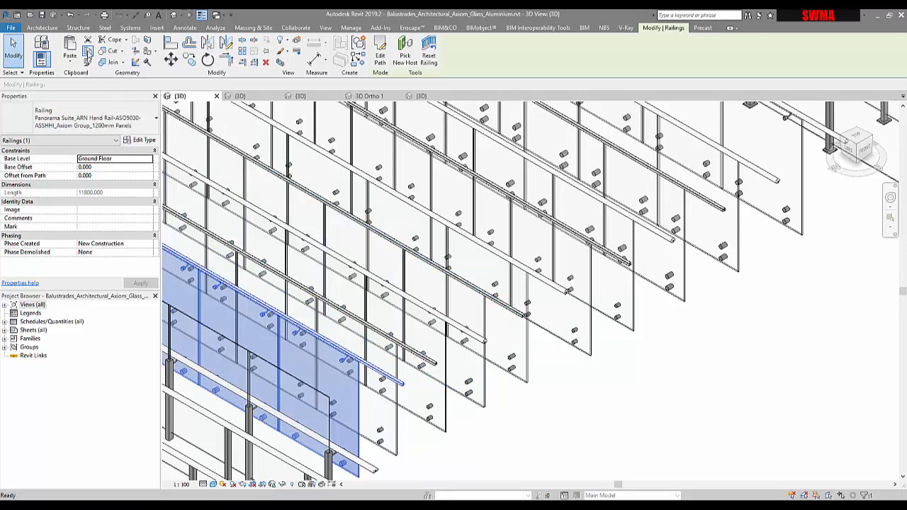
# Return to the DEMO1 project's 3D view and select the 900mm railing along the courtyard's open edge.
pyautogui.click(299, 95)
pyautogui.press('Escape')
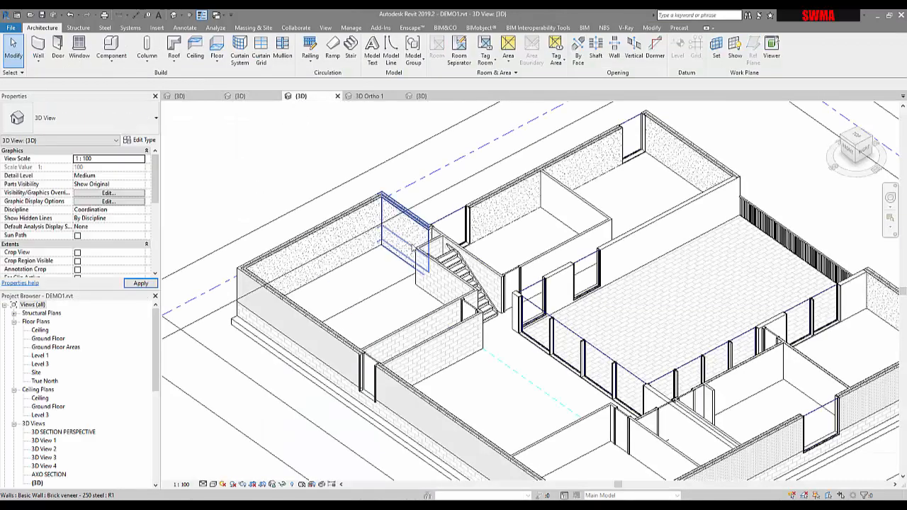
pyautogui.scroll(-4, 318, 286)
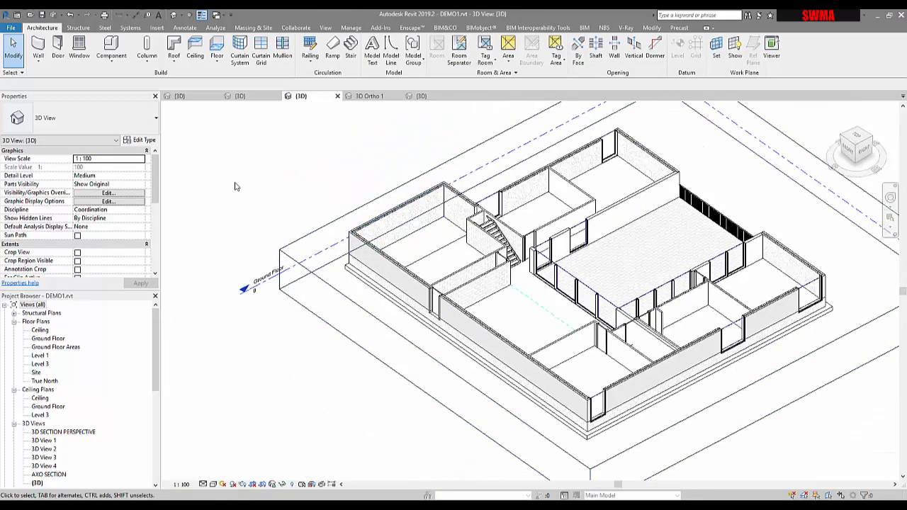
pyautogui.click(717, 217)
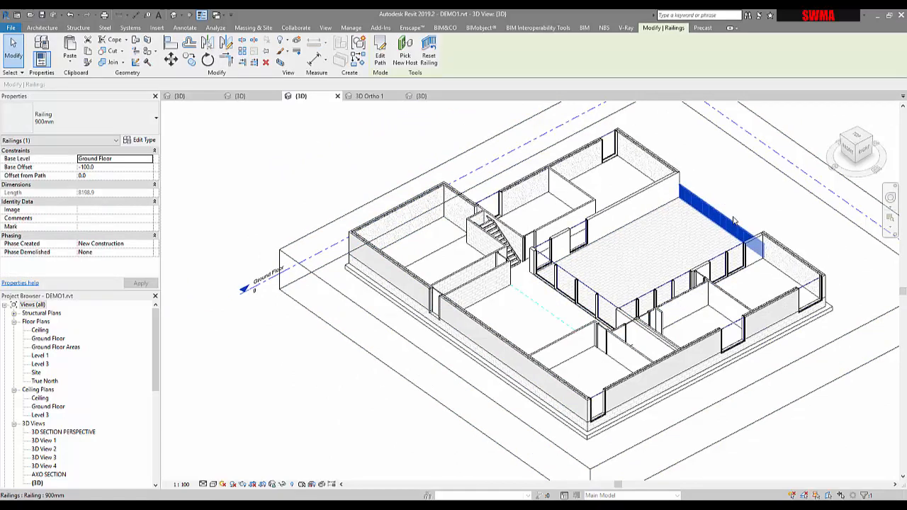
pyautogui.moveTo(734, 221); pyautogui.dragTo(608, 242, button='middle')
# Paste the copied glass railing in the open area beyond the courtyard, saving the project when asked and accepting the duplicate types.
pyautogui.click(70, 60)
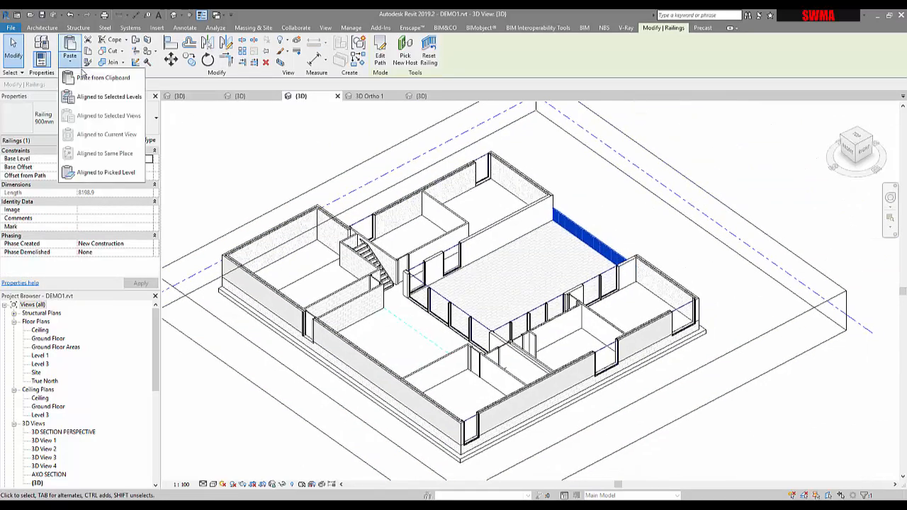
pyautogui.click(83, 78)
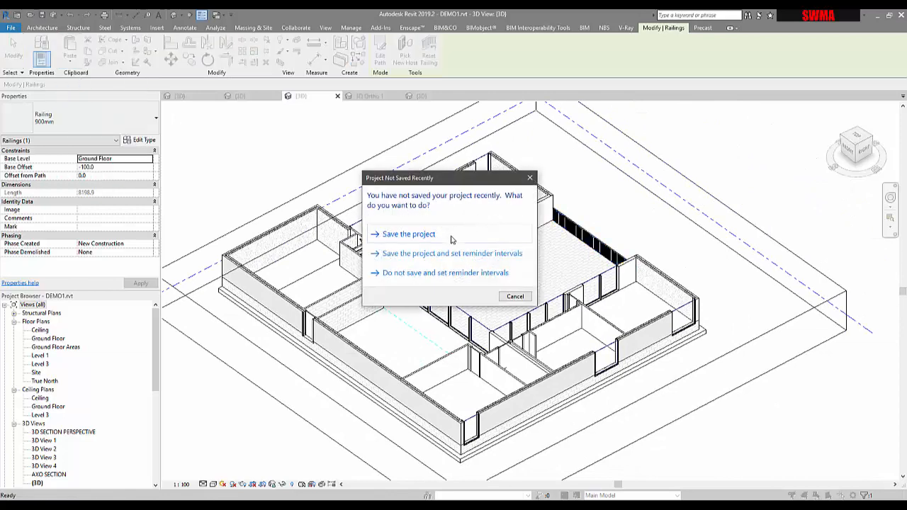
pyautogui.click(409, 234)
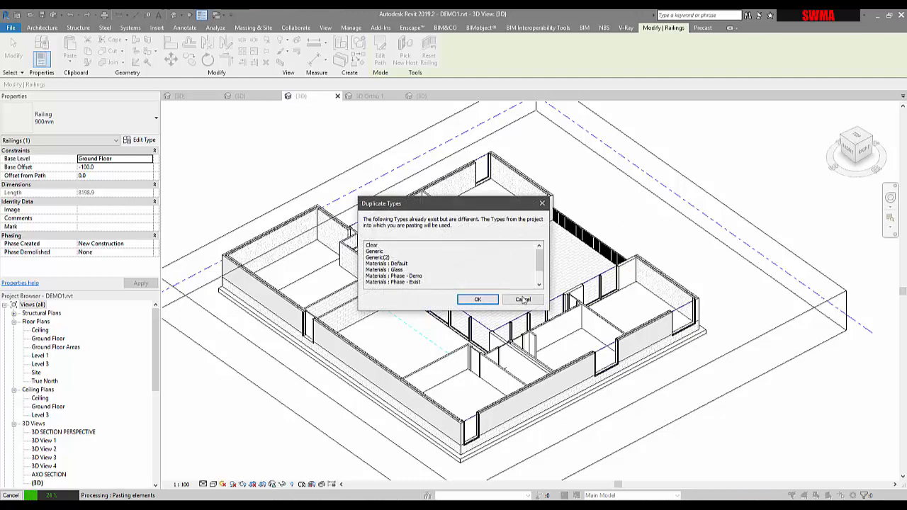
pyautogui.click(477, 299)
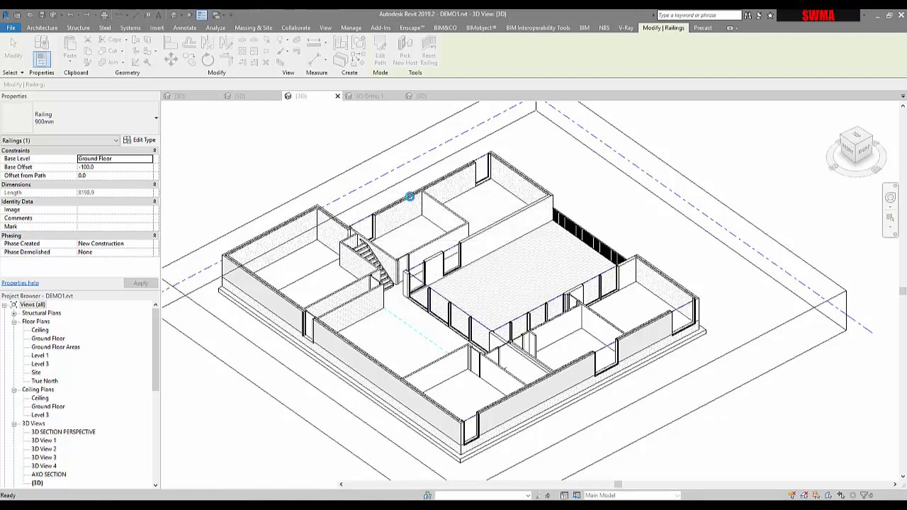
pyautogui.click(637, 227)
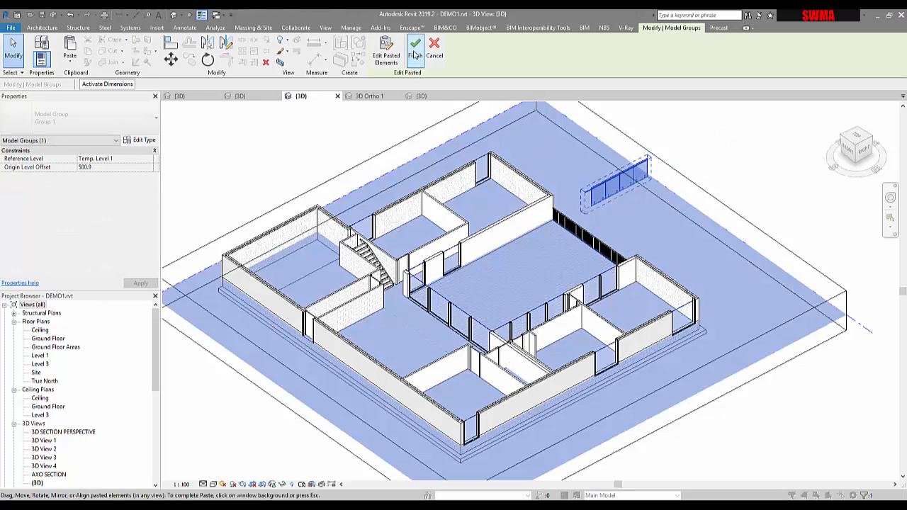
pyautogui.click(845, 127)
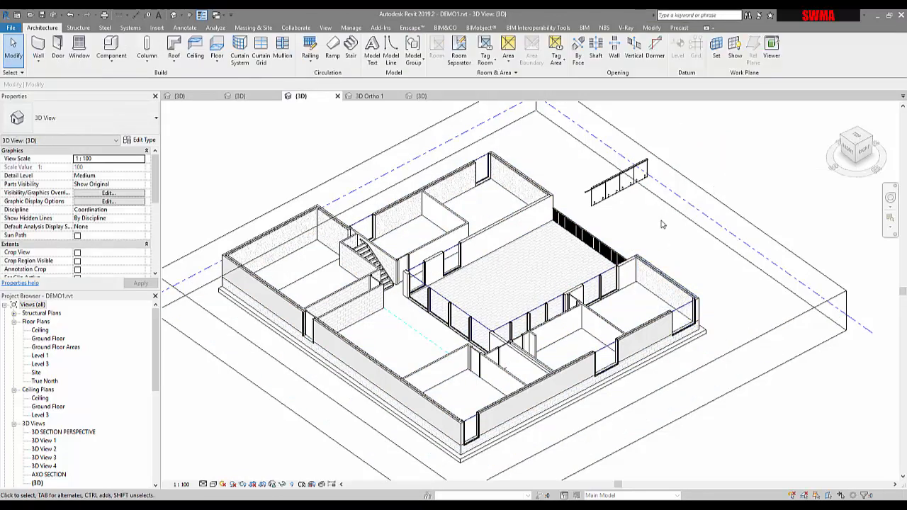
# Inspect the pasted railing's type properties and its non-continuous rail structure, previewing it in 3D View 5.
pyautogui.scroll(8, 663, 224)
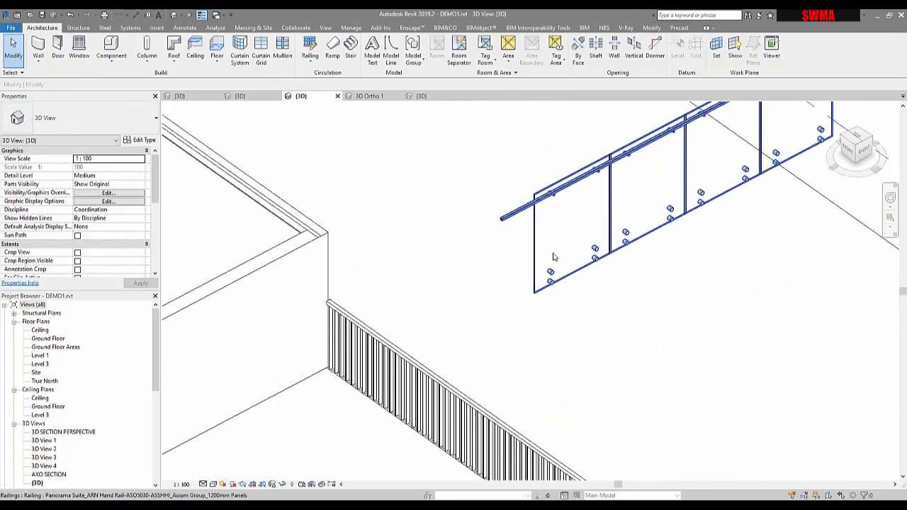
pyautogui.click(550, 279)
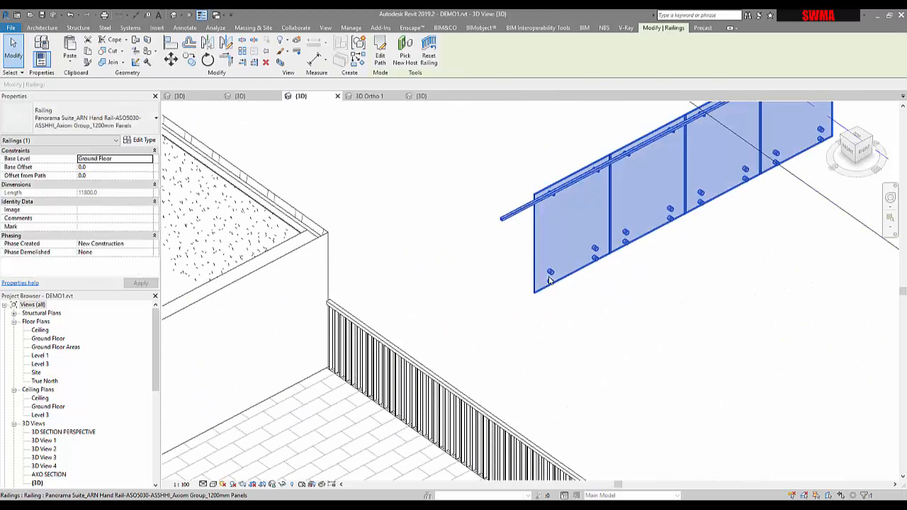
pyautogui.click(141, 140)
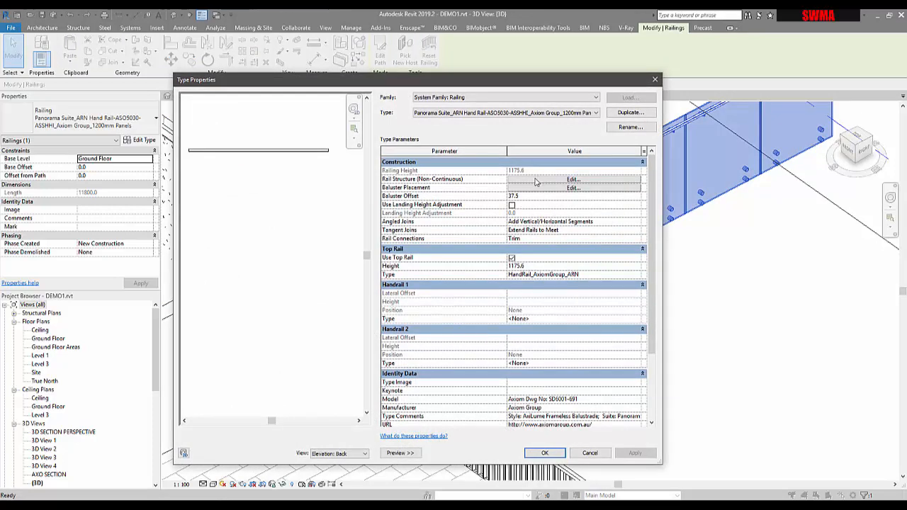
pyautogui.click(536, 180)
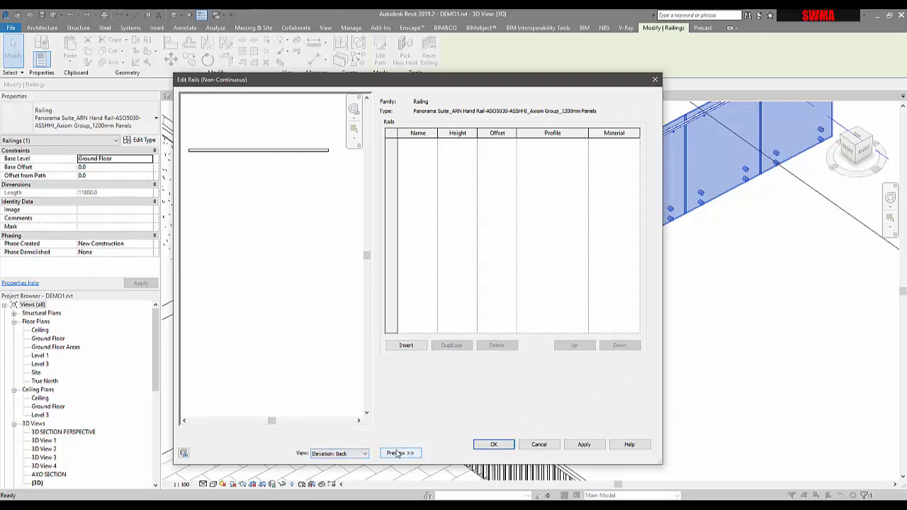
pyautogui.click(353, 453)
pyautogui.click(336, 493)
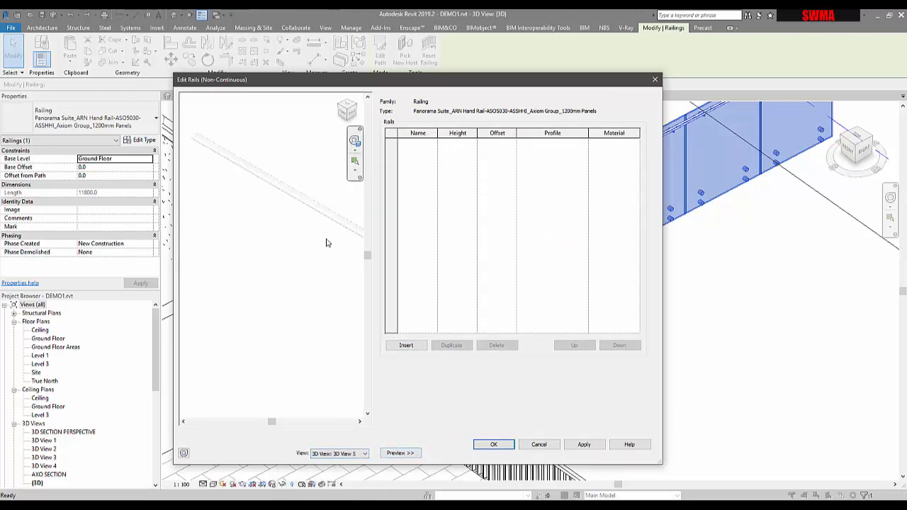
pyautogui.moveTo(326, 243); pyautogui.dragTo(284, 253, button='middle')
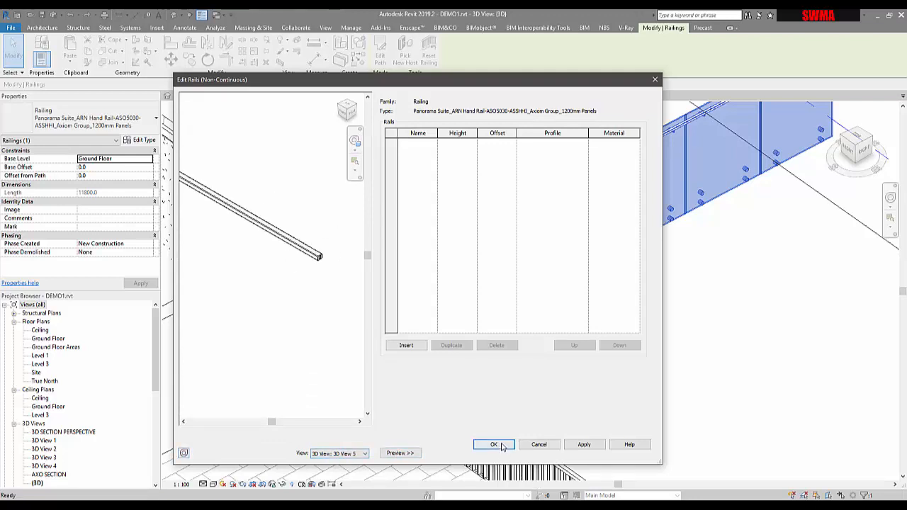
pyautogui.click(494, 444)
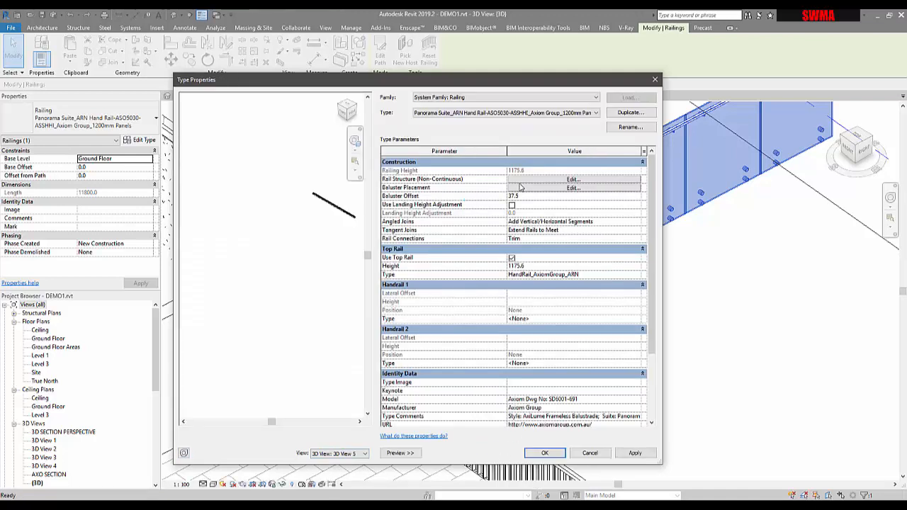
# Review the pasted railing type's baluster placement, widening the Baluster Family column, and close the type properties.
pyautogui.click(520, 188)
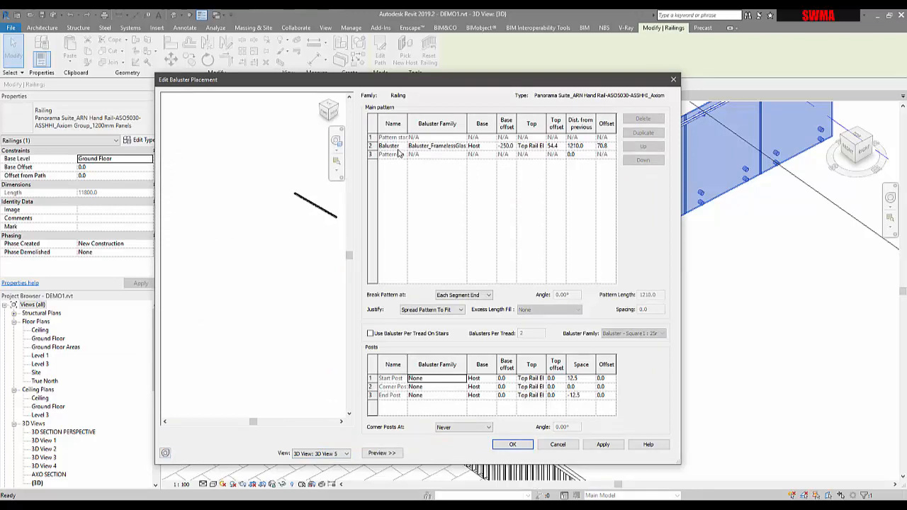
pyautogui.moveTo(468, 128); pyautogui.dragTo(503, 129)
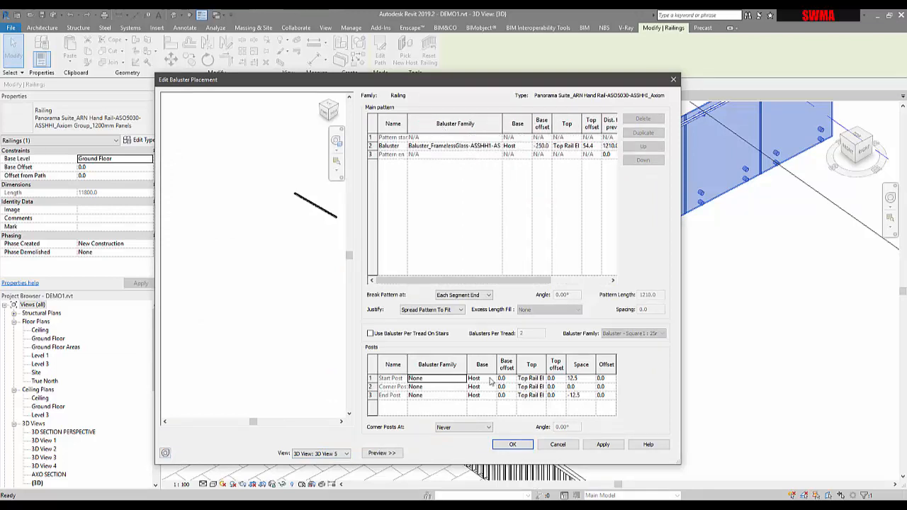
pyautogui.click(601, 445)
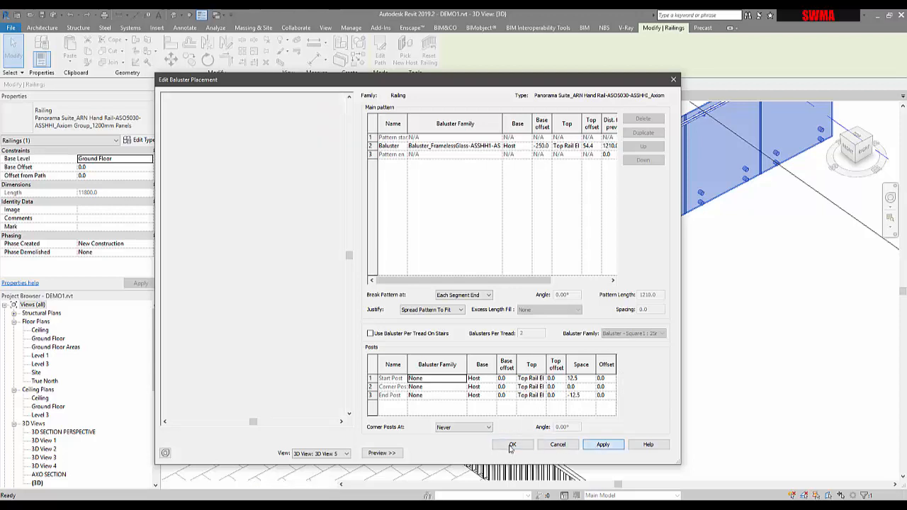
pyautogui.click(512, 445)
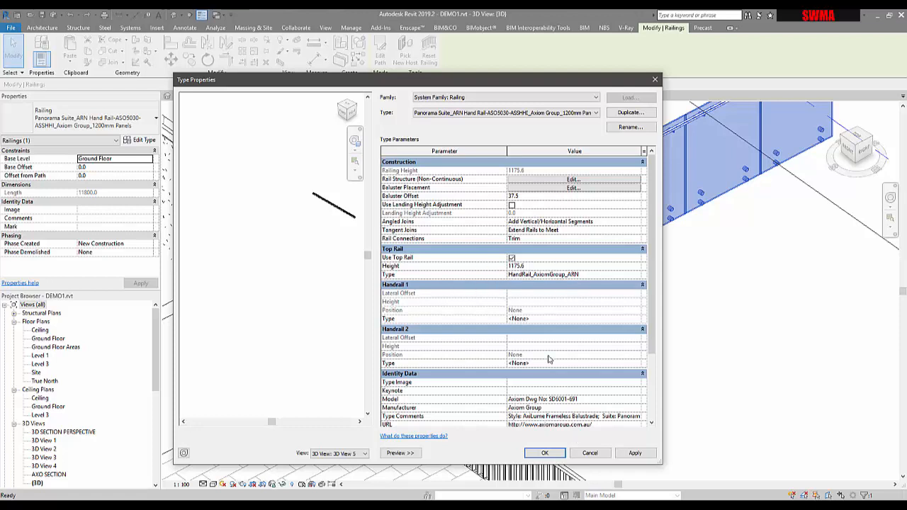
pyautogui.scroll(-3, 548, 360)
pyautogui.click(591, 453)
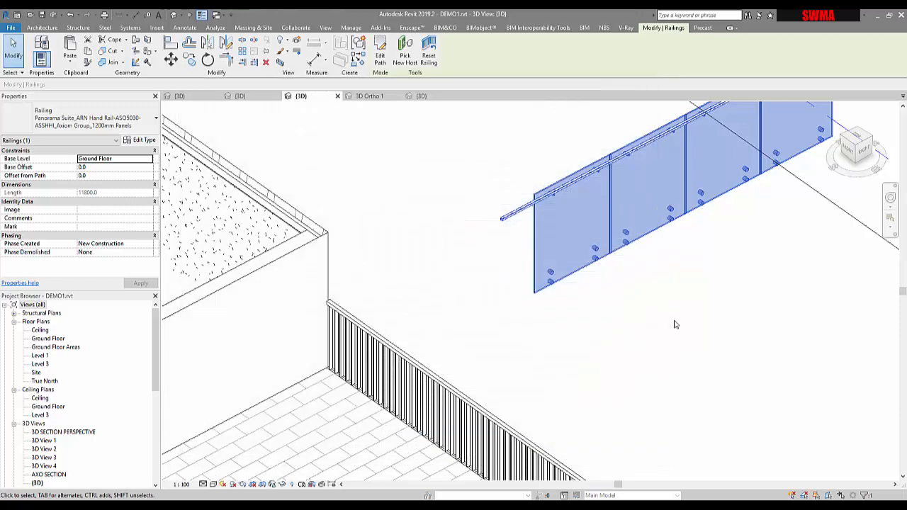
# Match the courtyard edge railing to the pasted Panorama Suite glass railing's type.
pyautogui.click(458, 265)
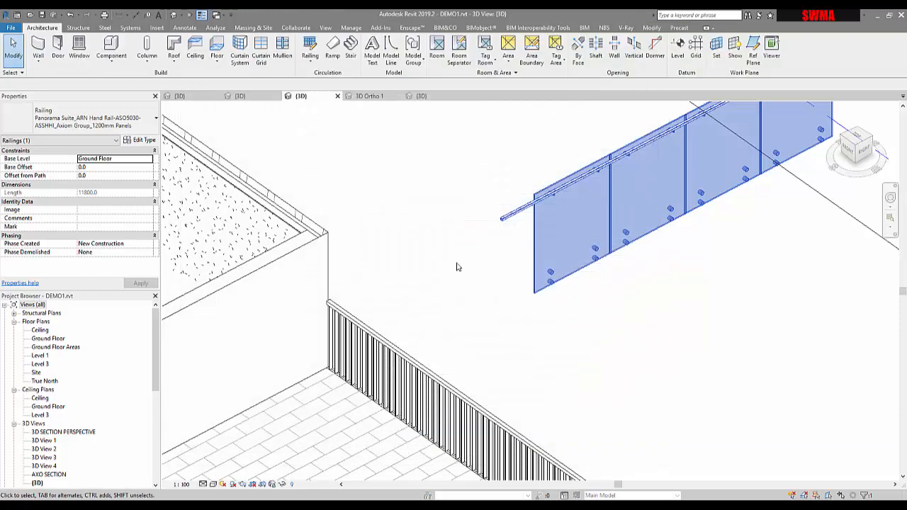
pyautogui.scroll(-2, 555, 312)
pyautogui.moveTo(555, 311); pyautogui.dragTo(513, 277, button='middle')
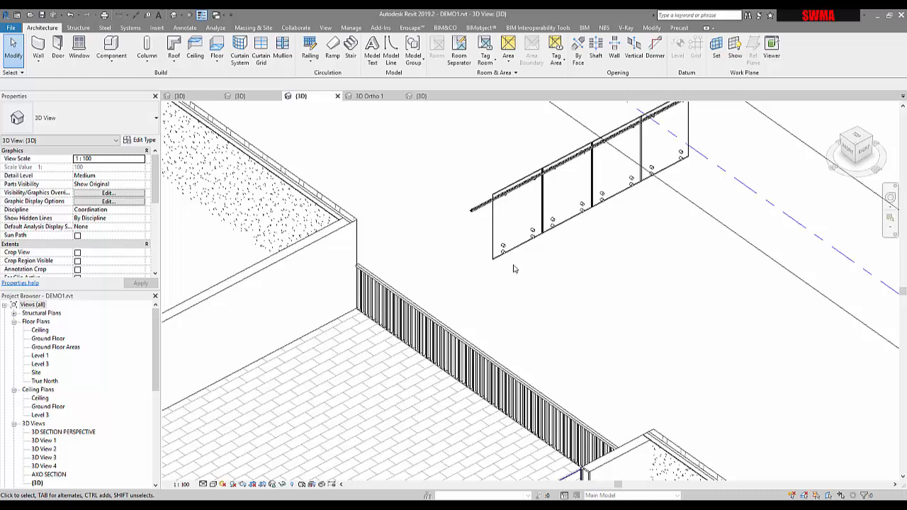
pyautogui.click(514, 253)
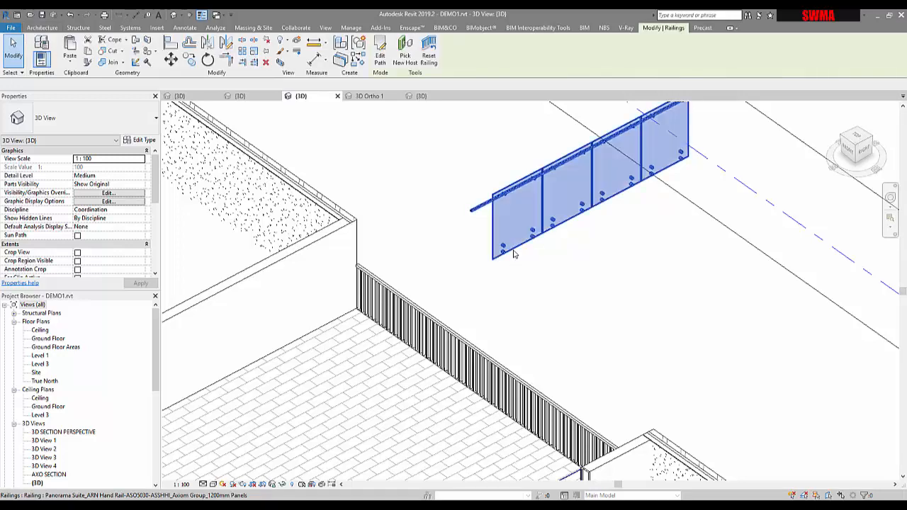
pyautogui.click(448, 143)
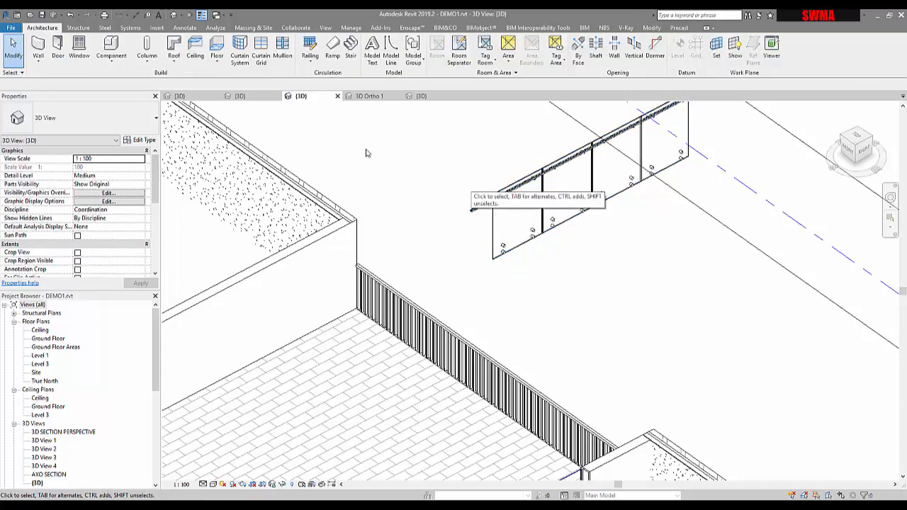
pyautogui.click(560, 206)
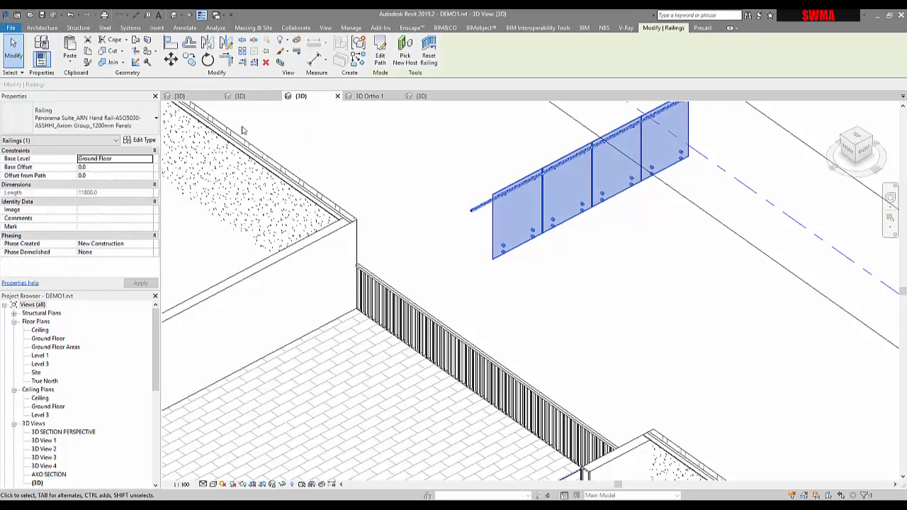
pyautogui.click(88, 62)
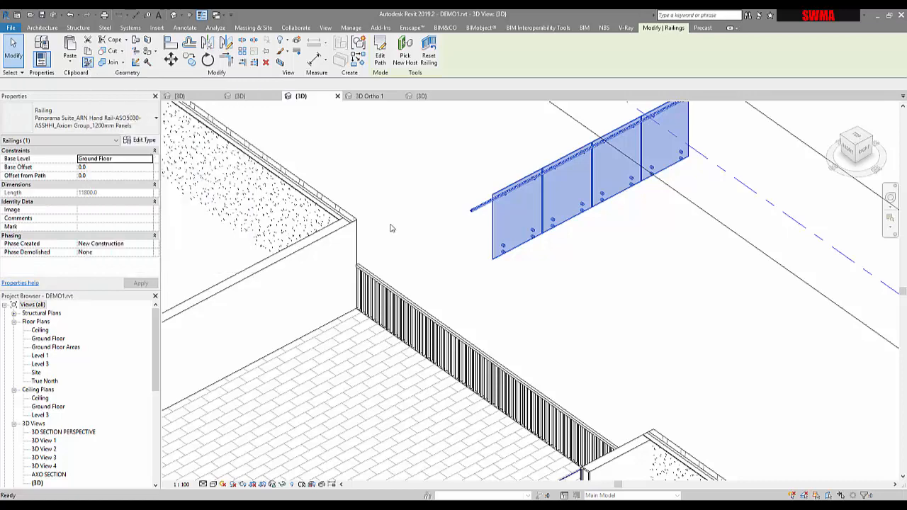
pyautogui.click(505, 248)
pyautogui.click(453, 333)
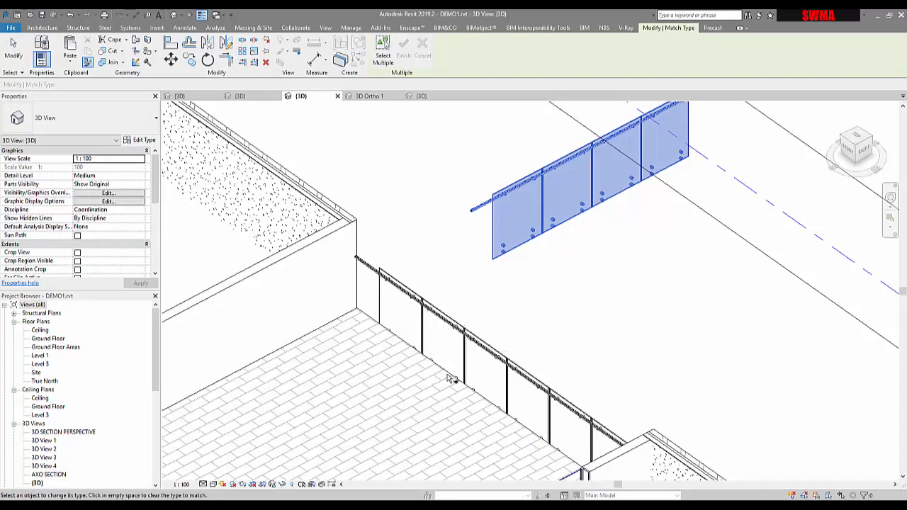
# Examine the courtyard's glass railing from outside, checking its panels, standoff fittings and the gaps beside the walls.
pyautogui.keyDown('shift'); pyautogui.moveTo(448, 379); pyautogui.dragTo(301, 387, button='middle'); pyautogui.keyUp('shift')
pyautogui.scroll(-2, 443, 255)
pyautogui.moveTo(442, 255); pyautogui.dragTo(596, 103, button='middle')
pyautogui.keyDown('shift'); pyautogui.moveTo(403, 345); pyautogui.dragTo(546, 216, button='middle'); pyautogui.keyUp('shift')
pyautogui.keyDown('shift'); pyautogui.moveTo(516, 304); pyautogui.dragTo(449, 357, button='middle'); pyautogui.keyUp('shift')
pyautogui.scroll(2, 439, 360)
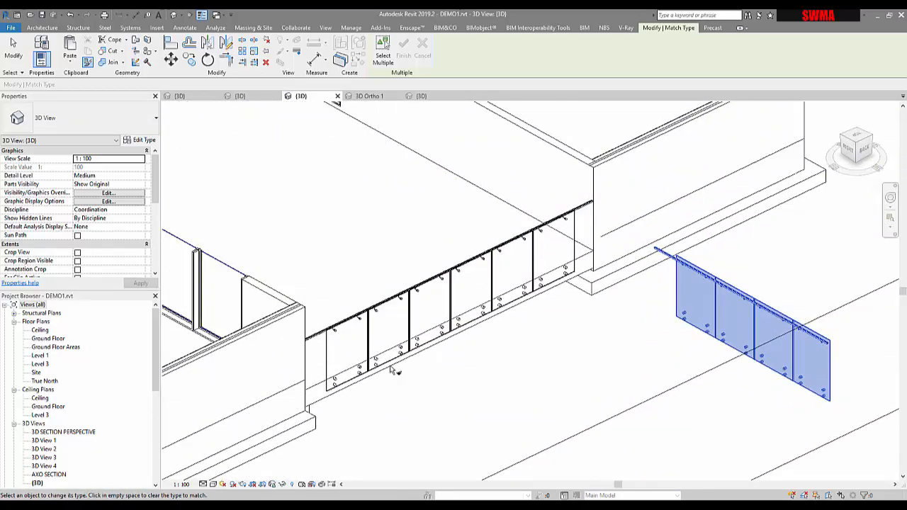
pyautogui.scroll(2, 390, 367)
pyautogui.rightClick(370, 374)
pyautogui.click(359, 402)
pyautogui.click(362, 400)
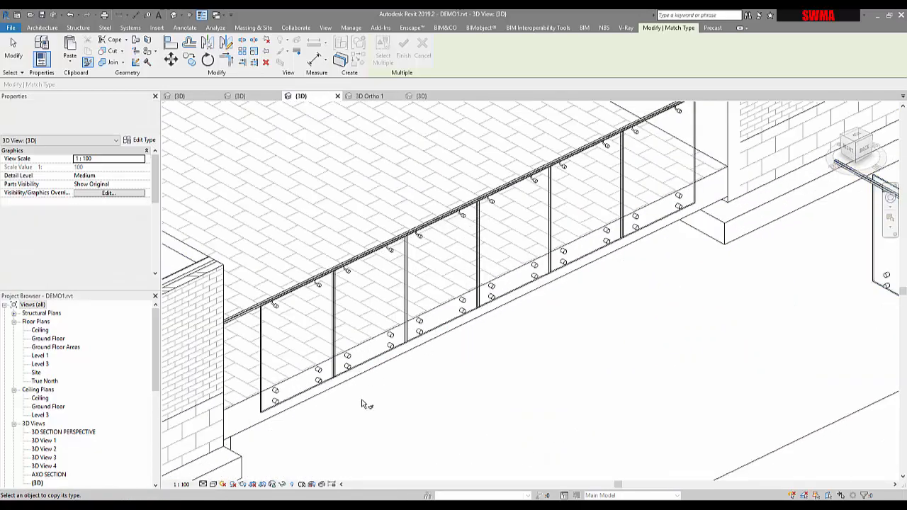
pyautogui.moveTo(361, 404); pyautogui.dragTo(474, 352, button='middle')
pyautogui.scroll(2, 413, 352)
pyautogui.scroll(-3, 397, 344)
pyautogui.moveTo(406, 343); pyautogui.dragTo(642, 348, button='middle')
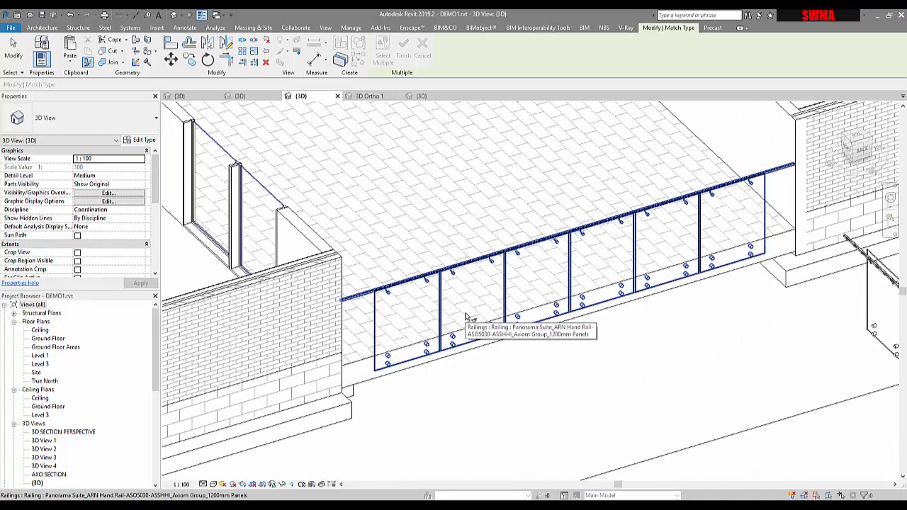
# Open the baluster placement of the courtyard railing's type and set the main pattern's justification to Center.
pyautogui.press('Escape')
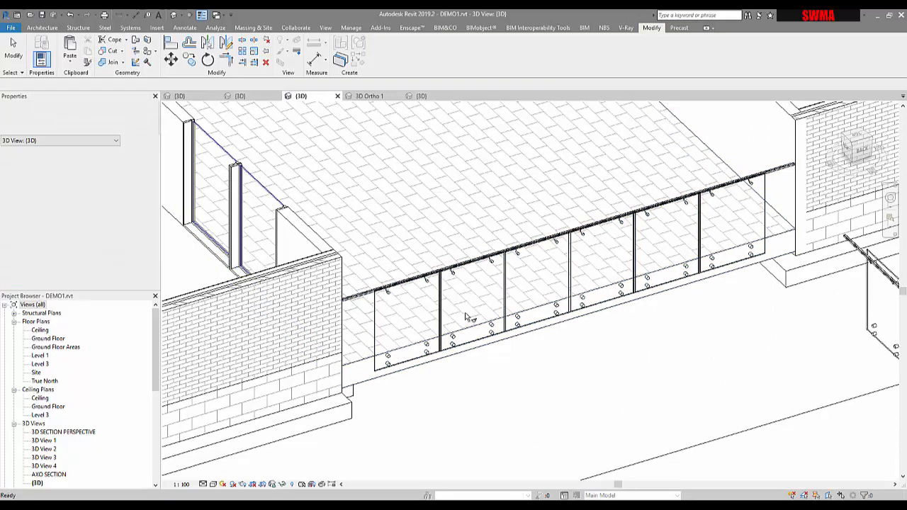
pyautogui.click(458, 275)
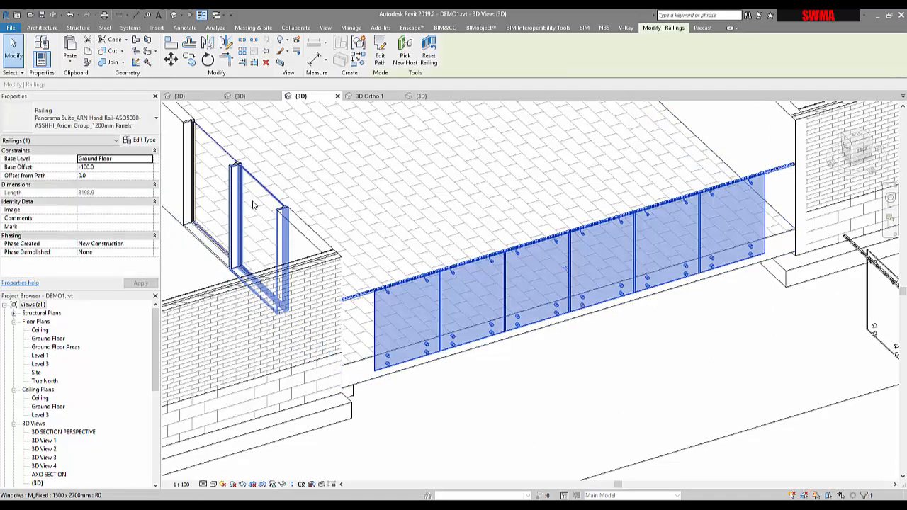
pyautogui.click(142, 140)
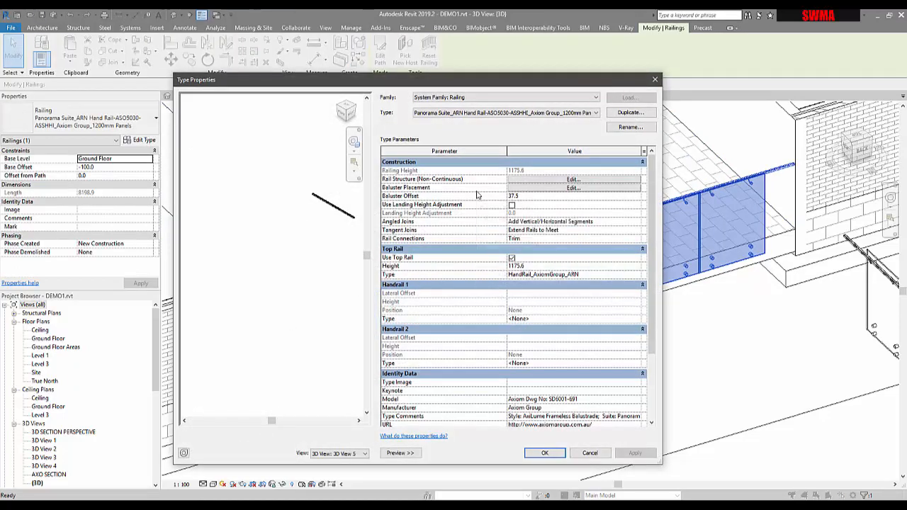
pyautogui.click(530, 190)
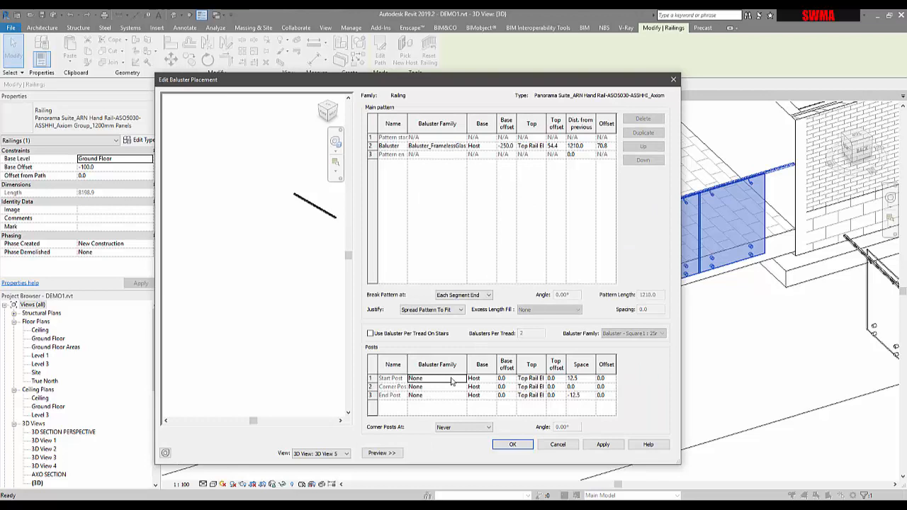
pyautogui.click(447, 315)
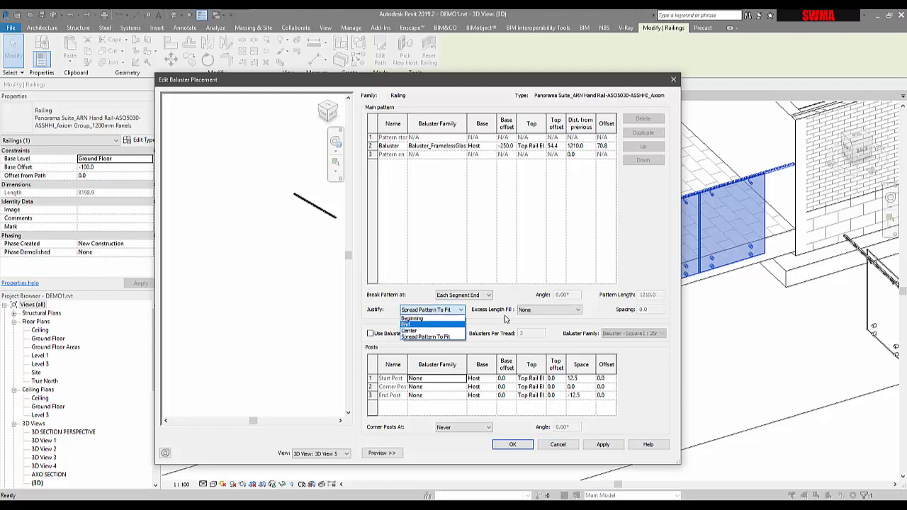
pyautogui.click(474, 317)
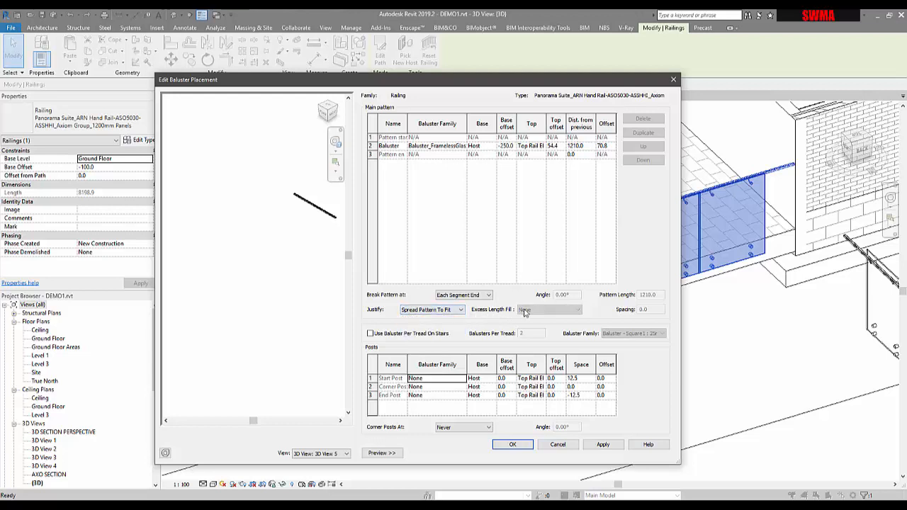
pyautogui.click(455, 312)
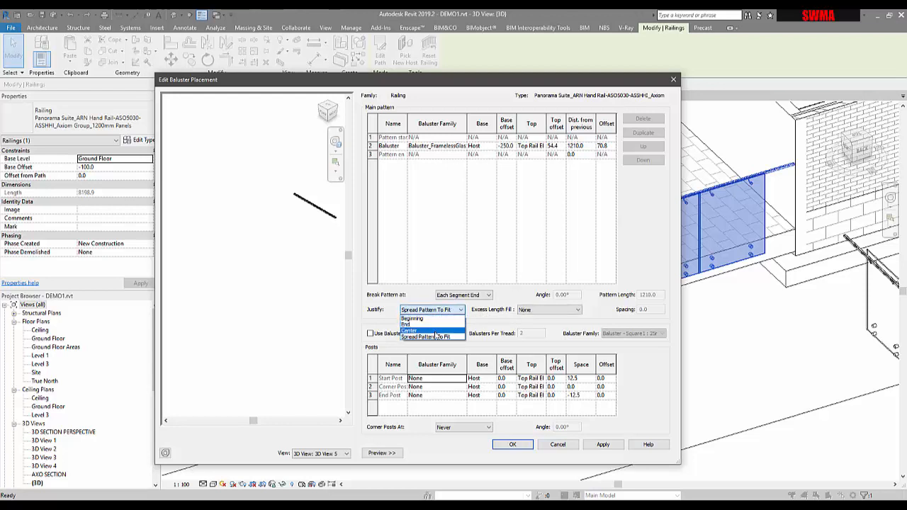
pyautogui.click(433, 331)
# Fill the excess length with the AxiomGroup frameless glass baluster, 12mm Toughened - 1200mm, and apply the type changes, accepting the spacing warnings.
pyautogui.click(556, 313)
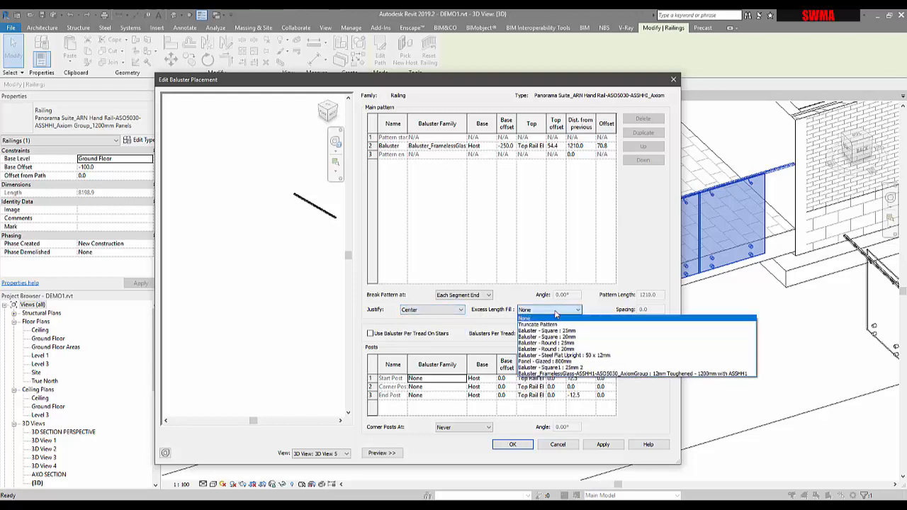
pyautogui.click(558, 374)
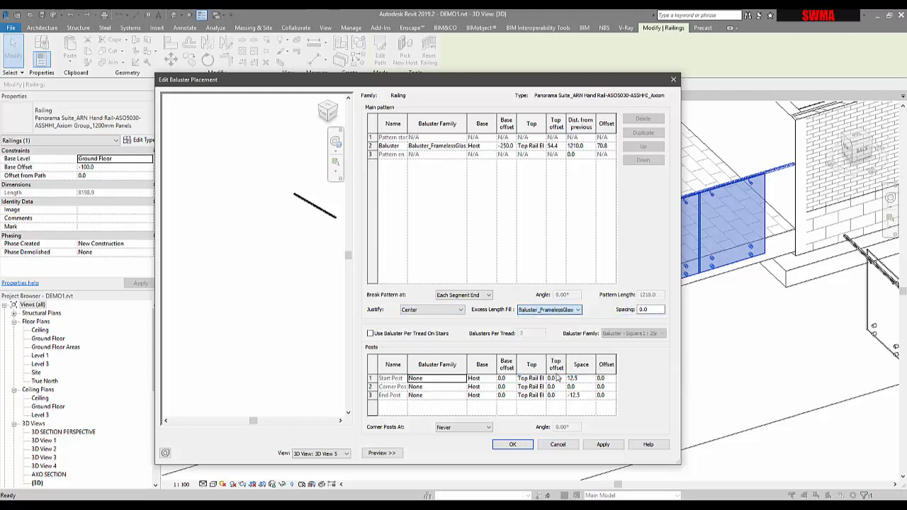
pyautogui.click(614, 446)
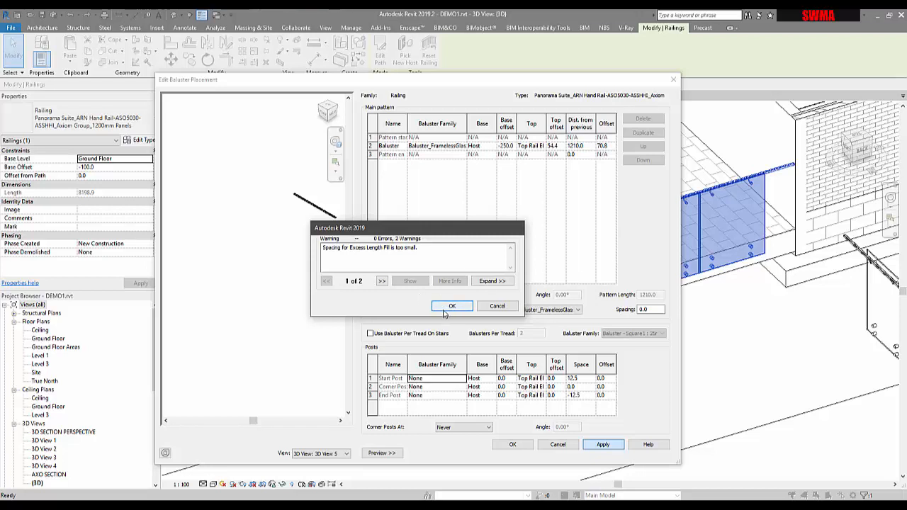
pyautogui.click(445, 313)
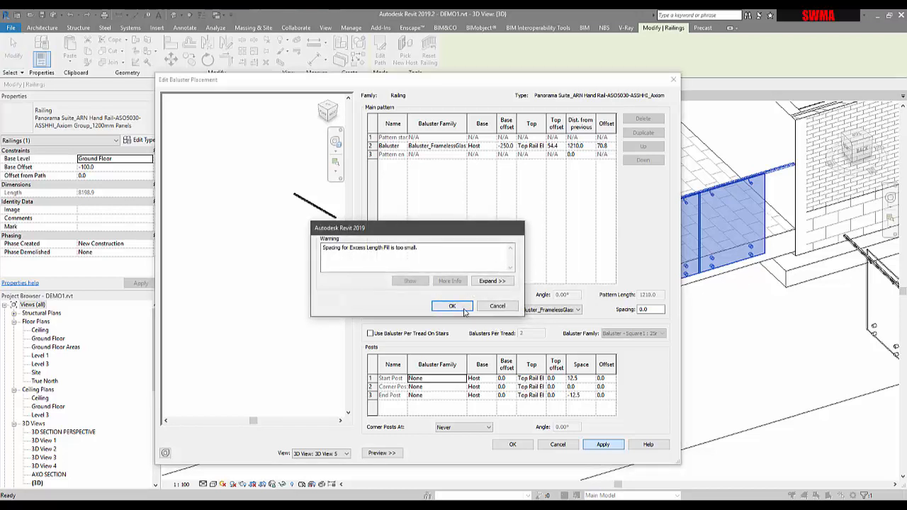
pyautogui.click(462, 308)
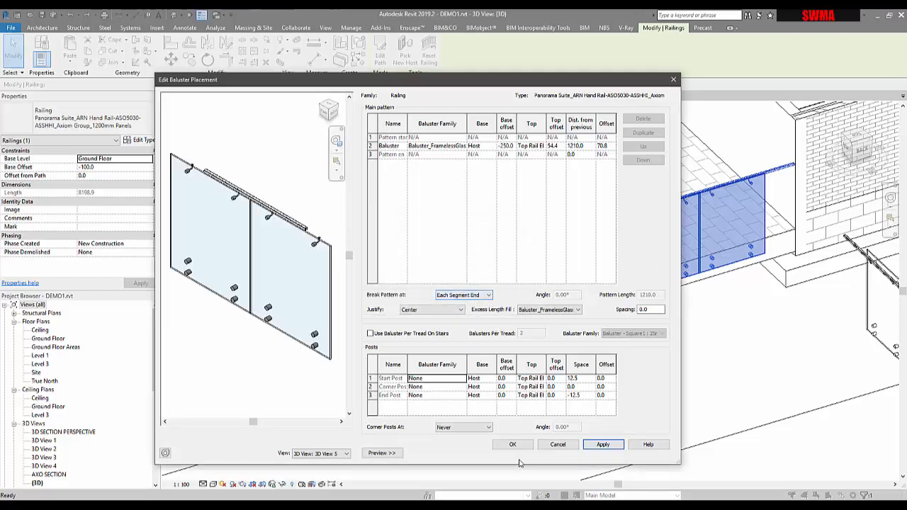
pyautogui.click(514, 445)
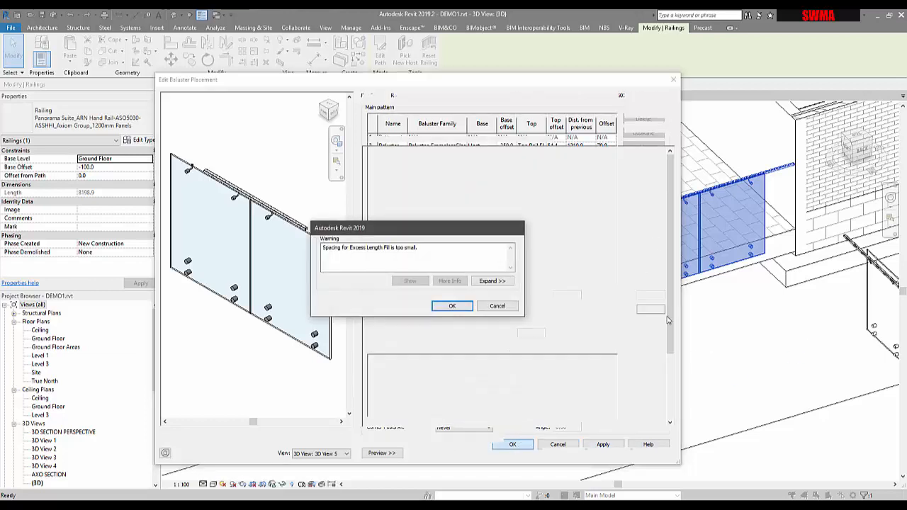
pyautogui.click(457, 306)
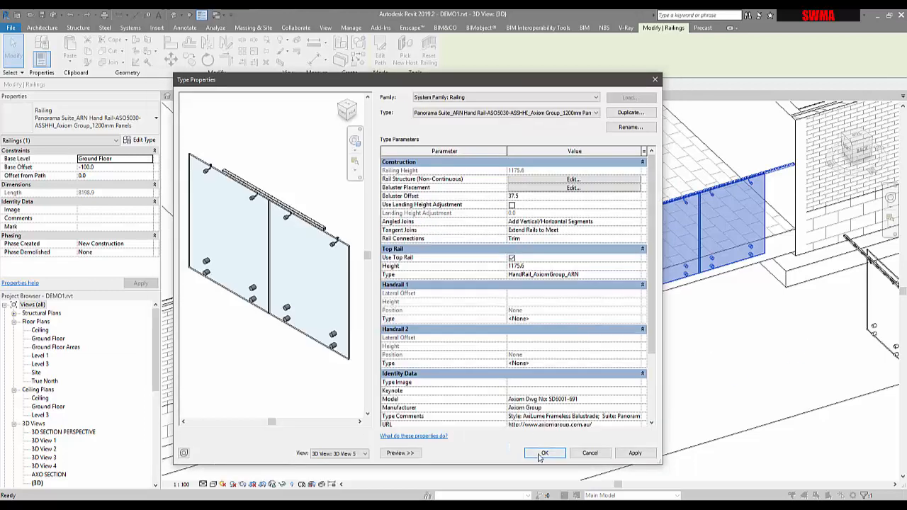
pyautogui.click(539, 454)
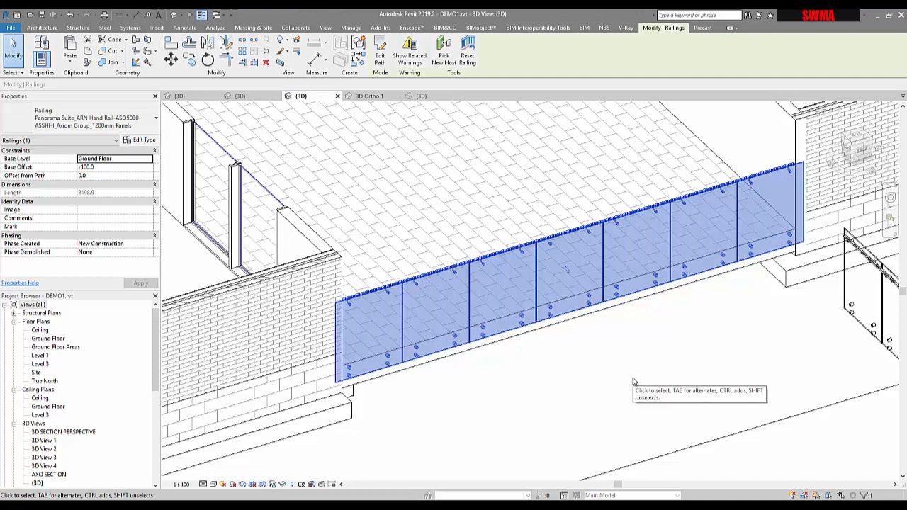
pyautogui.click(635, 381)
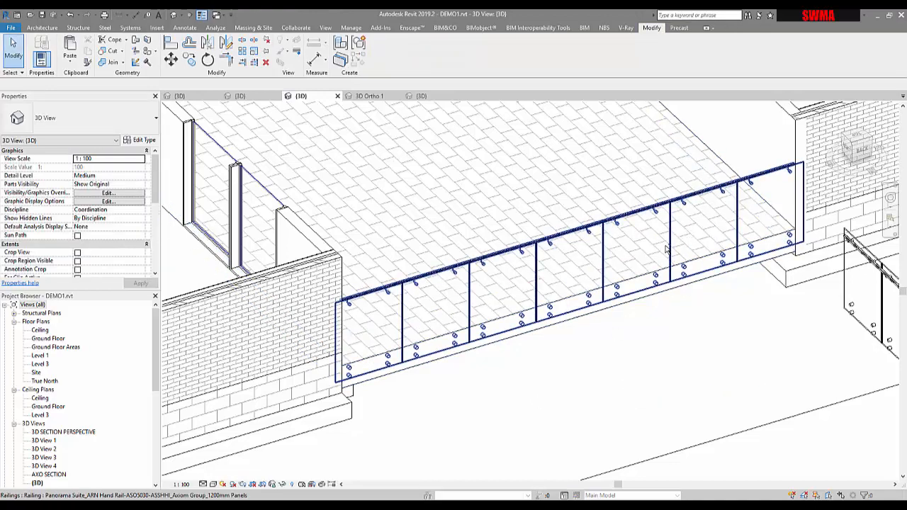
# Delete the pasted sample glass railing standing outside the house beyond the courtyard.
pyautogui.keyDown('shift'); pyautogui.moveTo(666, 246); pyautogui.dragTo(694, 263, button='middle'); pyautogui.keyUp('shift')
pyautogui.scroll(-1, 672, 452)
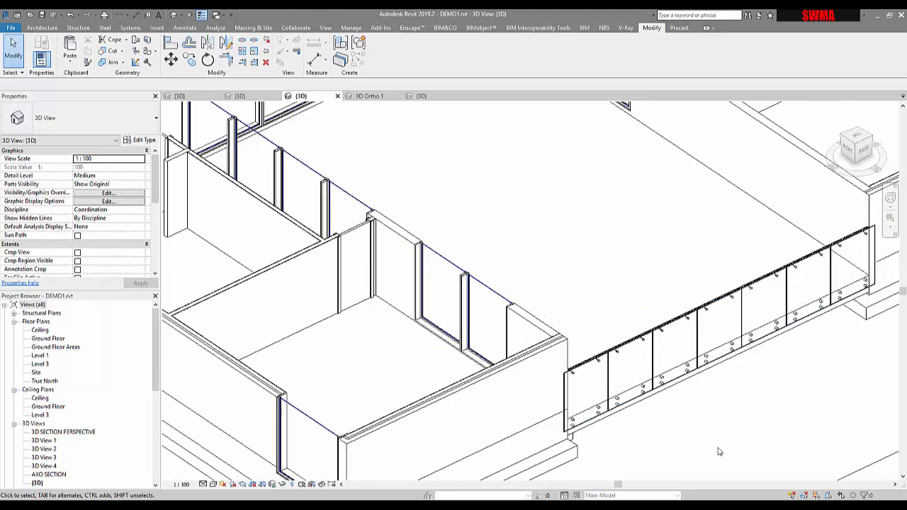
pyautogui.moveTo(719, 452); pyautogui.dragTo(571, 446, button='middle')
pyautogui.moveTo(697, 364); pyautogui.dragTo(596, 350, button='middle')
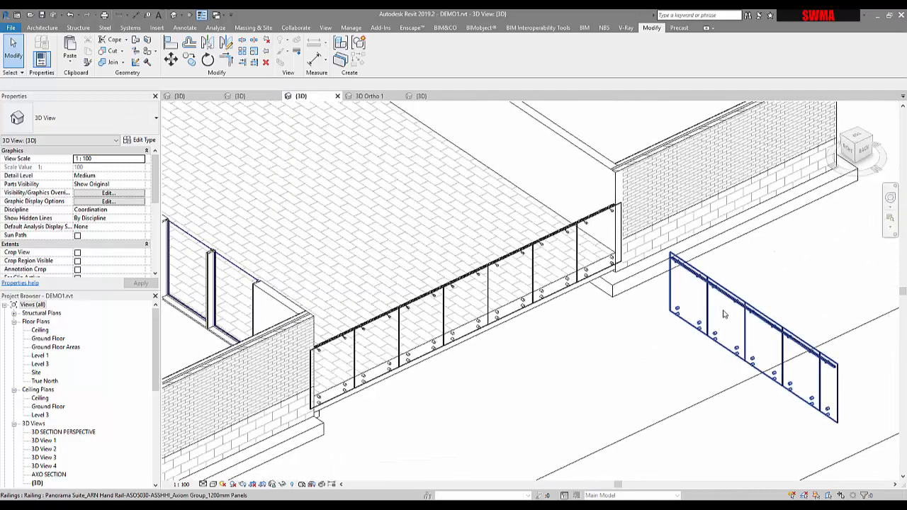
pyautogui.click(723, 313)
pyautogui.press('Delete')
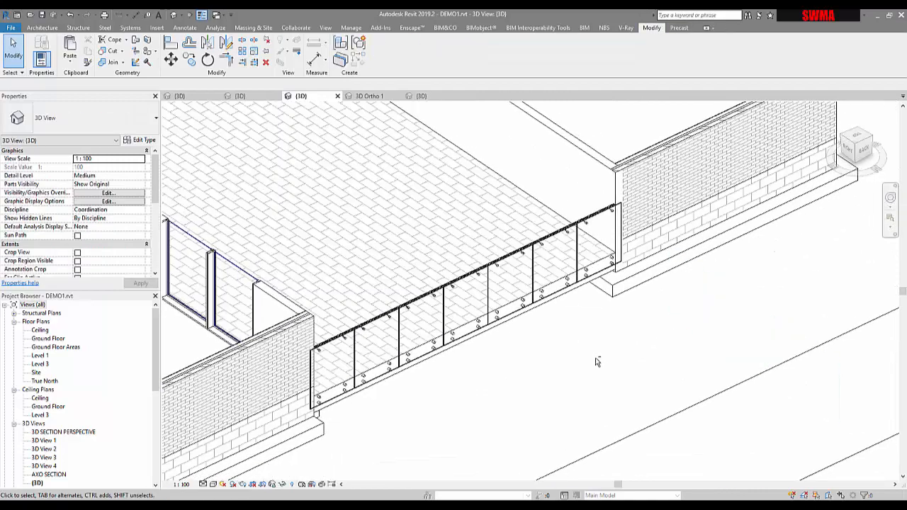
# Examine the courtyard railing's glass panels, the fit at both walls and its place in the whole ground floor.
pyautogui.keyDown('shift'); pyautogui.moveTo(596, 361); pyautogui.dragTo(603, 340, button='middle'); pyautogui.keyUp('shift')
pyautogui.scroll(2, 537, 383)
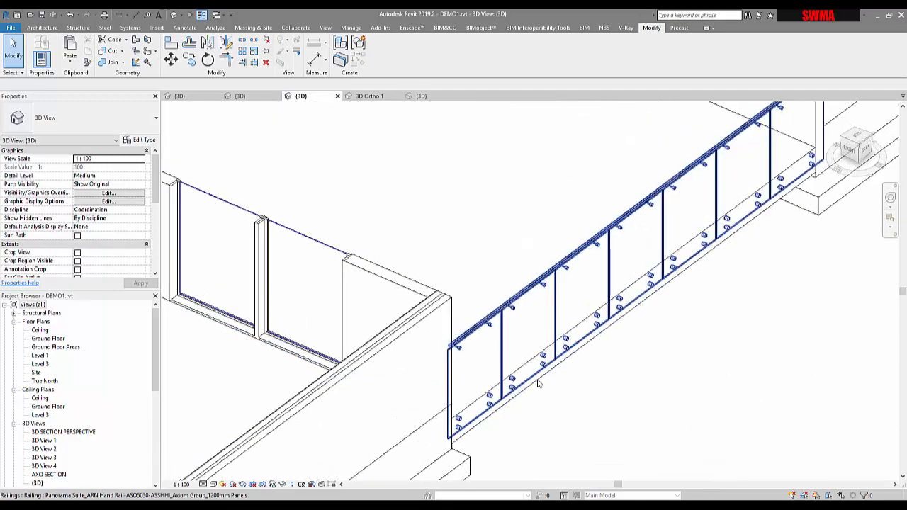
pyautogui.click(484, 331)
pyautogui.moveTo(574, 381)
pyautogui.keyDown('shift'); pyautogui.mouseDown(button='middle')
pyautogui.moveTo(547, 413)
pyautogui.moveTo(457, 381)
pyautogui.moveTo(557, 385)
pyautogui.mouseUp(button='middle'); pyautogui.keyUp('shift')
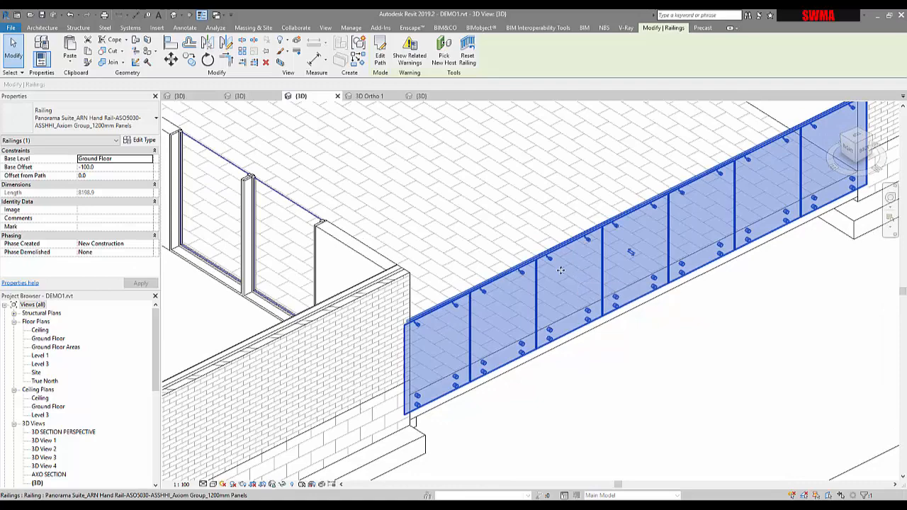
pyautogui.scroll(-4, 563, 292)
pyautogui.click(676, 347)
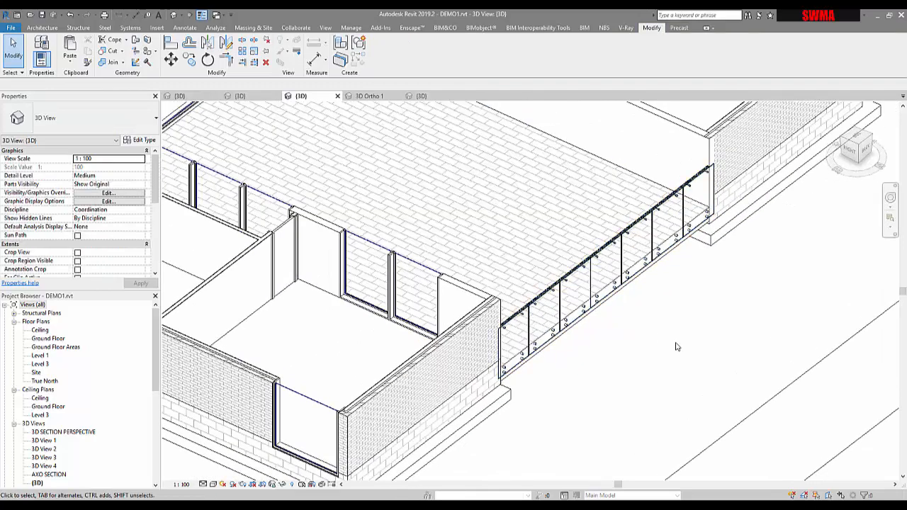
pyautogui.scroll(-6, 659, 351)
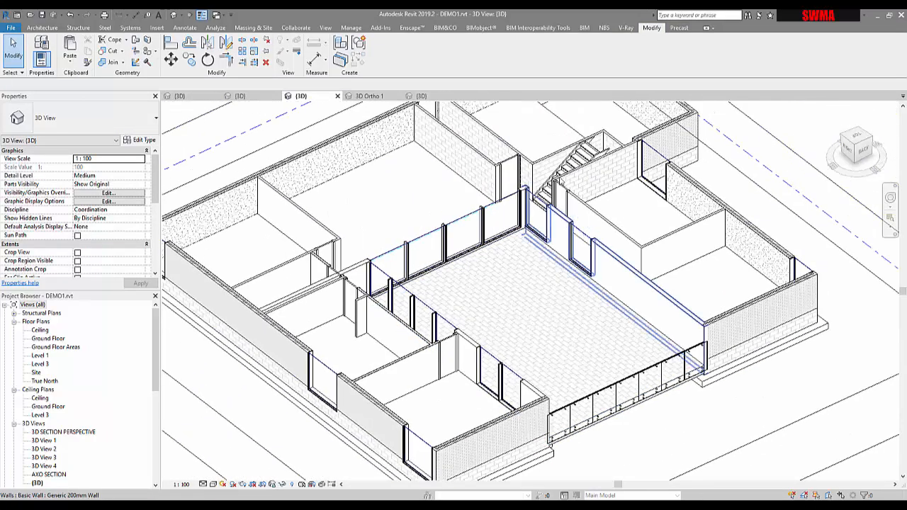
# Switch to the Balustrades_Architectural_Axiom_Glass_Aluminium 3D view and survey the other sample railing types.
pyautogui.click(201, 99)
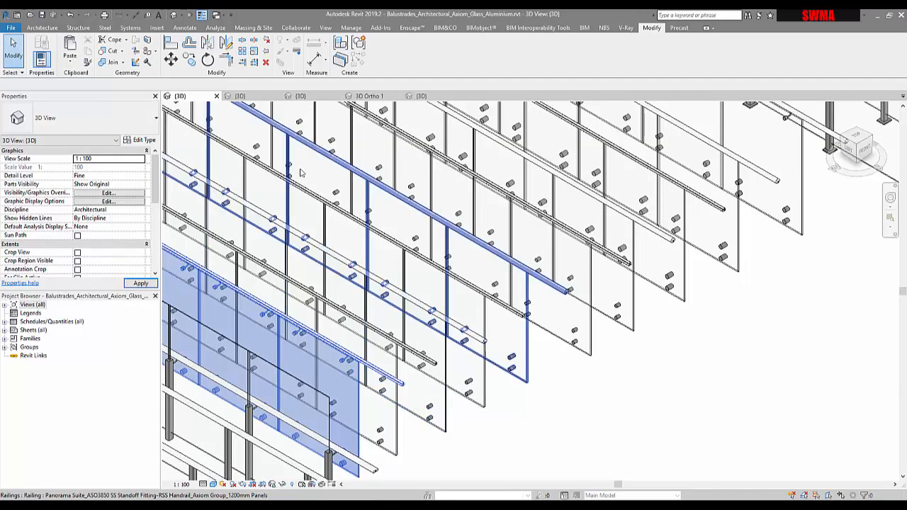
pyautogui.scroll(-5, 301, 172)
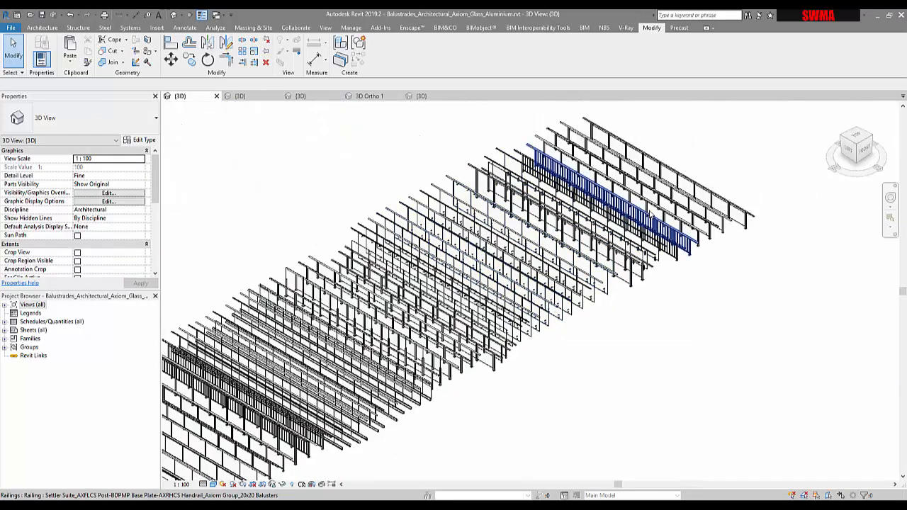
pyautogui.scroll(5, 546, 209)
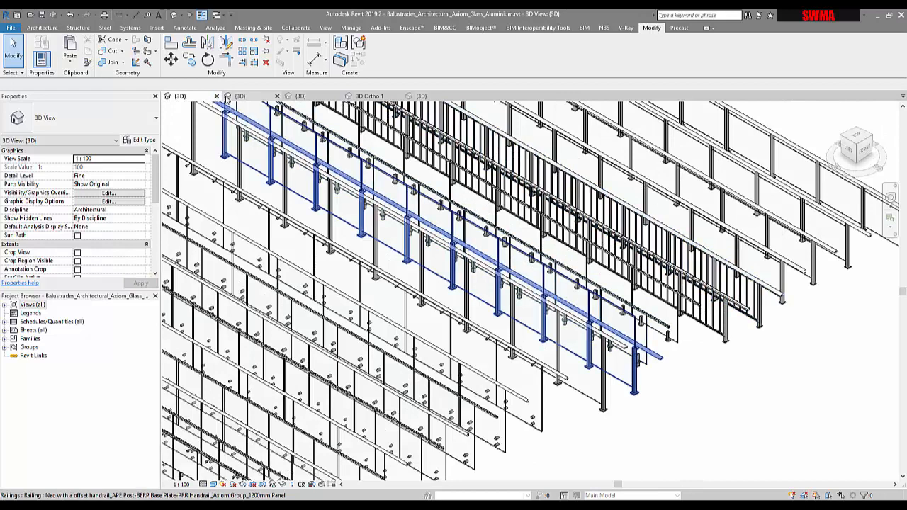
# Switch to the Moddex AssistRail sample's 3D view and examine the AR10 and AR20 ramp handrail assemblies.
pyautogui.click(263, 100)
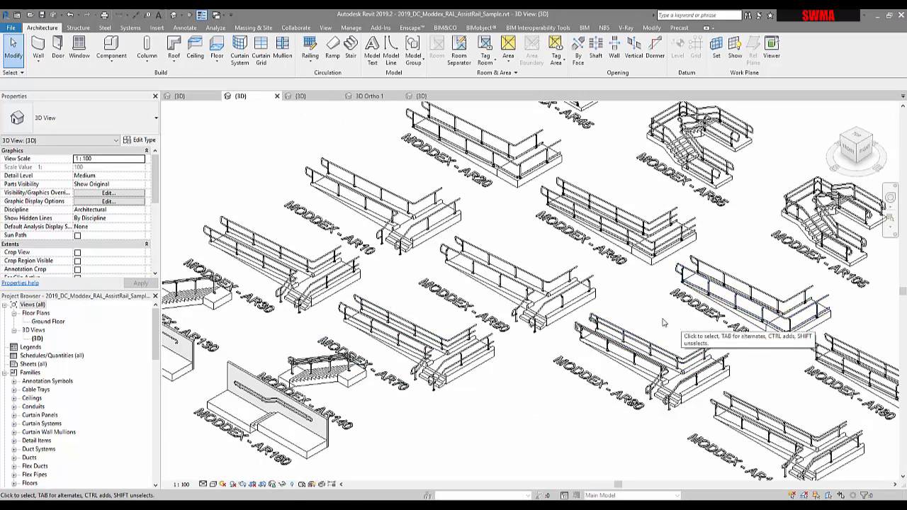
pyautogui.moveTo(548, 245); pyautogui.dragTo(554, 289, button='middle')
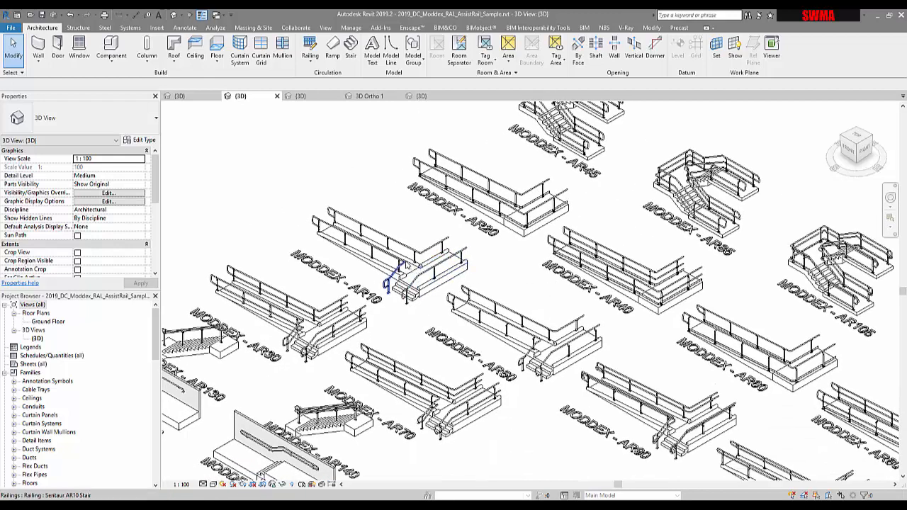
pyautogui.scroll(3, 446, 269)
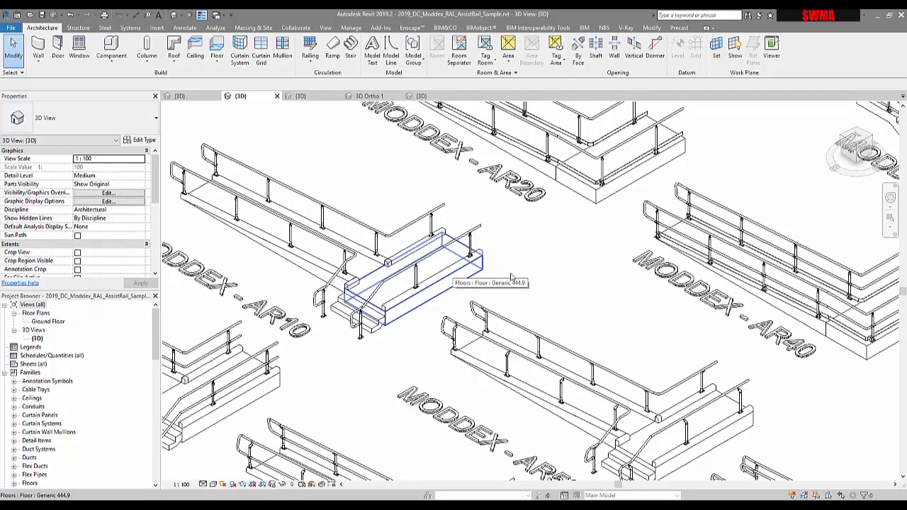
pyautogui.moveTo(567, 133); pyautogui.dragTo(544, 220, button='middle')
pyautogui.scroll(3, 544, 221)
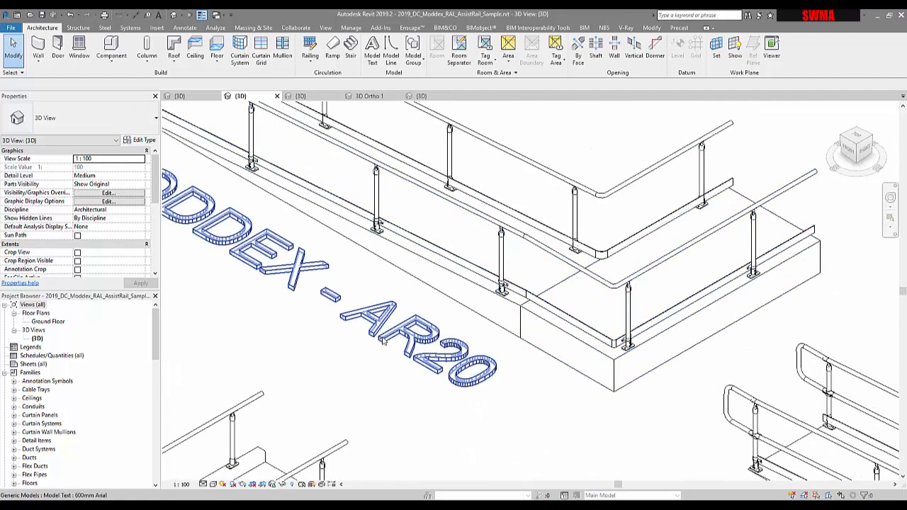
pyautogui.scroll(-1, 487, 324)
pyautogui.moveTo(487, 324); pyautogui.dragTo(620, 180, button='middle')
# Inspect the parts of the MODDEX - AR10 assembly individually, including its ramp railings, upstands, landing floor and stair.
pyautogui.click(428, 300)
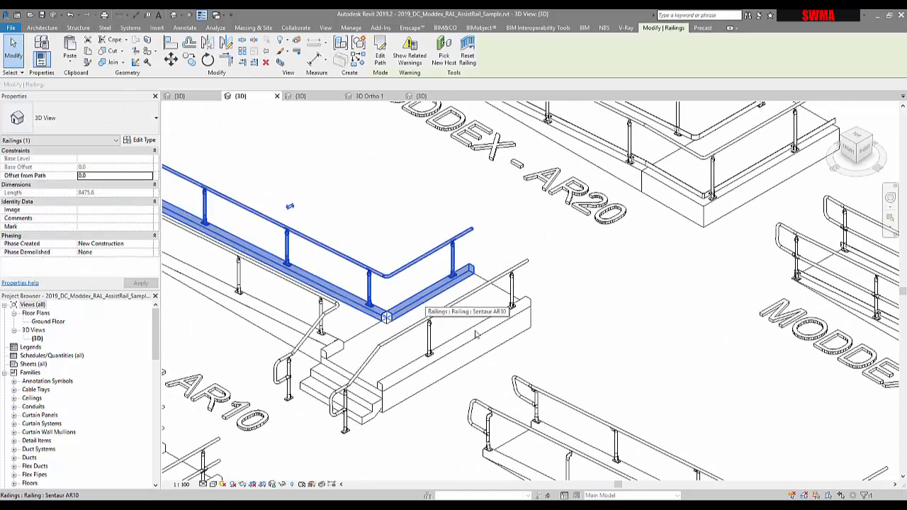
pyautogui.click(476, 333)
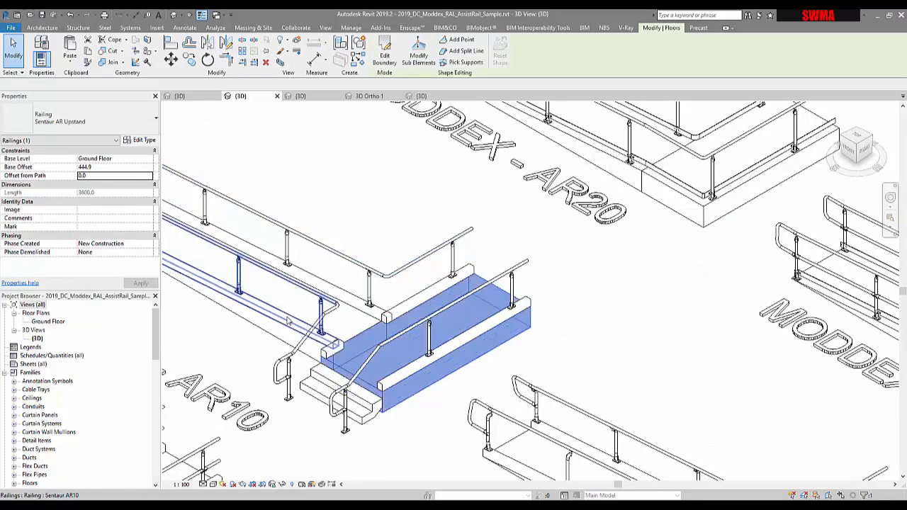
pyautogui.click(250, 345)
pyautogui.click(273, 311)
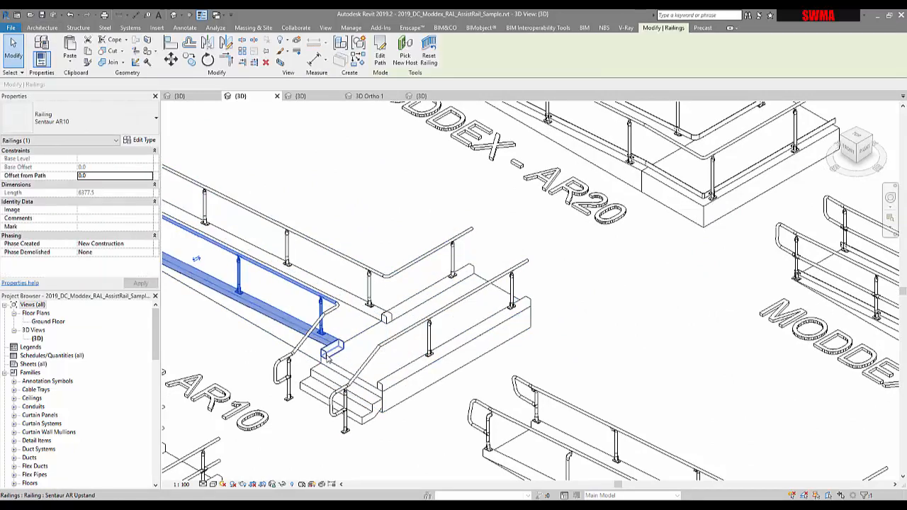
pyautogui.click(530, 304)
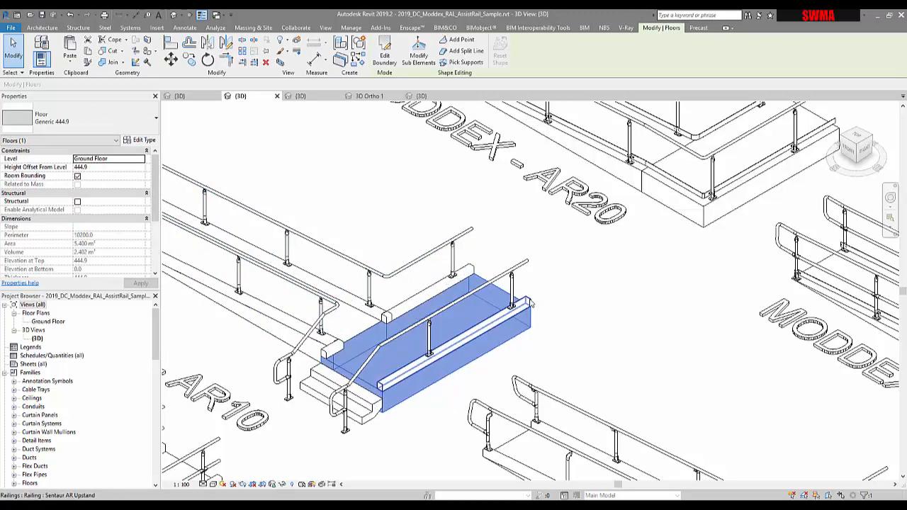
pyautogui.click(561, 344)
pyautogui.scroll(3, 351, 415)
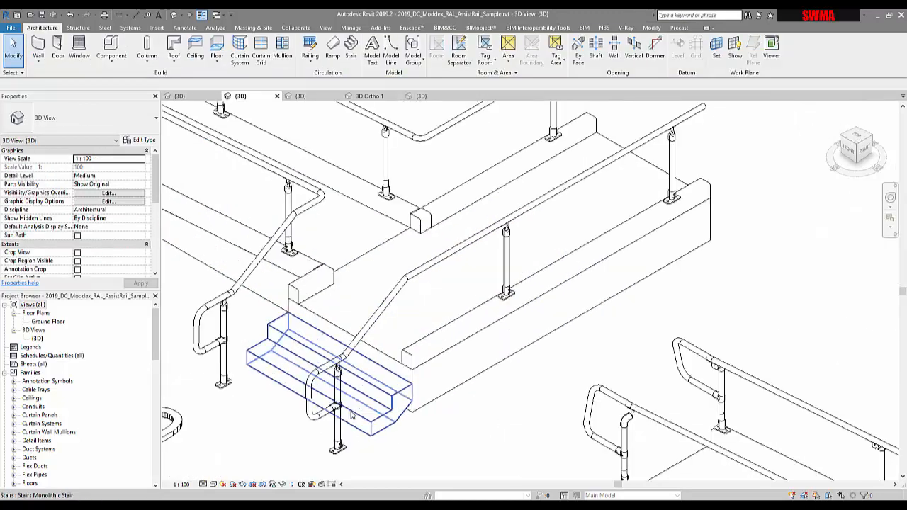
# Survey the other Moddex AssistRail samples, from the ramp assemblies to the stair and wall-mounted handrails.
pyautogui.scroll(4, 333, 369)
pyautogui.scroll(-10, 326, 329)
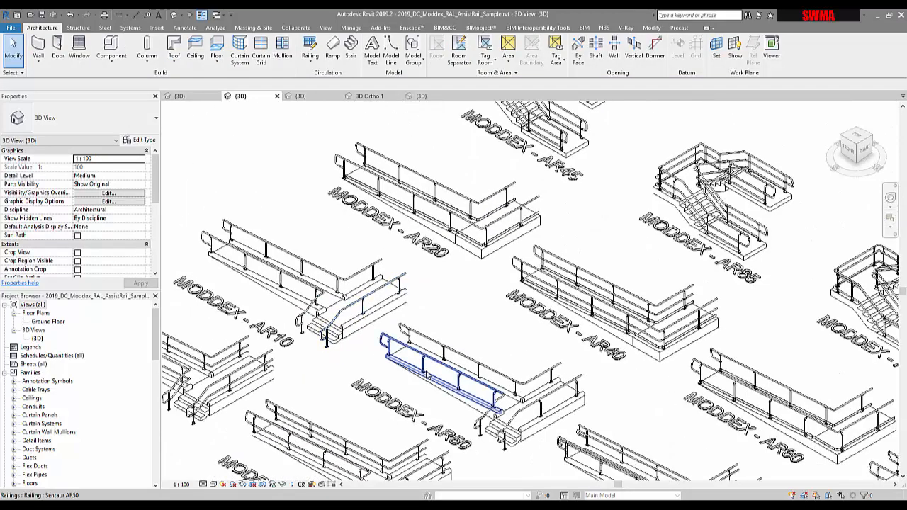
pyautogui.scroll(-3, 577, 273)
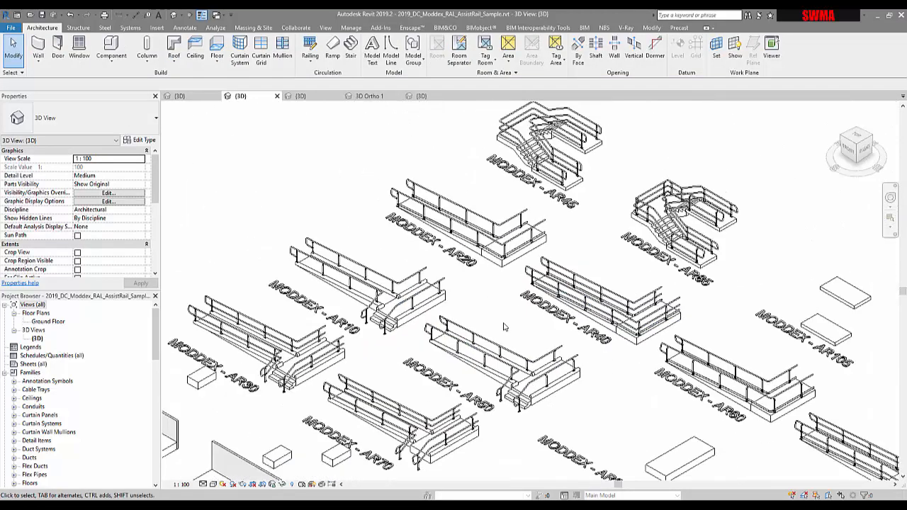
pyautogui.moveTo(581, 256); pyautogui.dragTo(546, 271, button='middle')
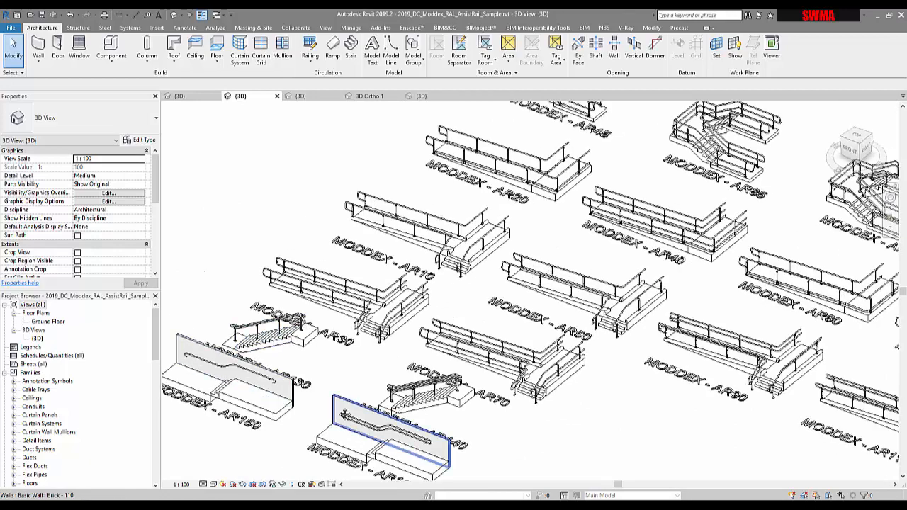
pyautogui.moveTo(214, 430); pyautogui.dragTo(328, 413, button='middle')
pyautogui.scroll(3, 375, 372)
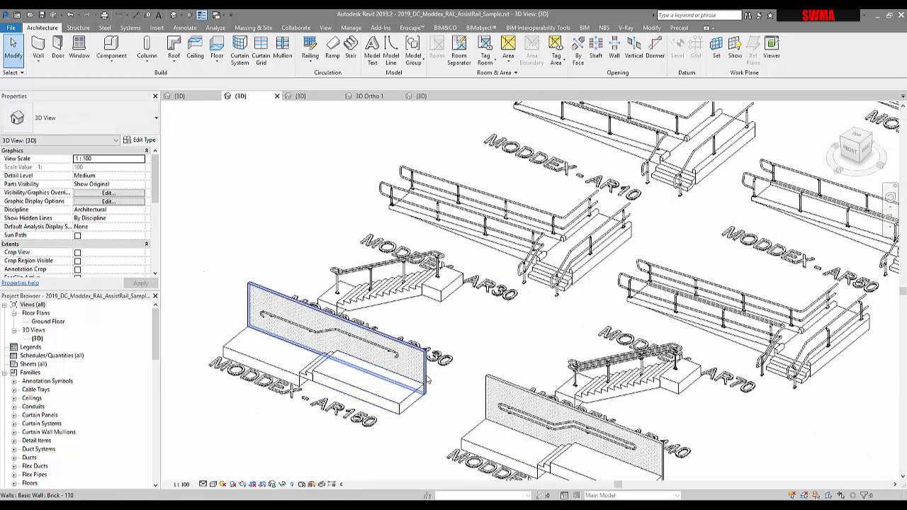
pyautogui.moveTo(435, 376); pyautogui.dragTo(397, 411, button='middle')
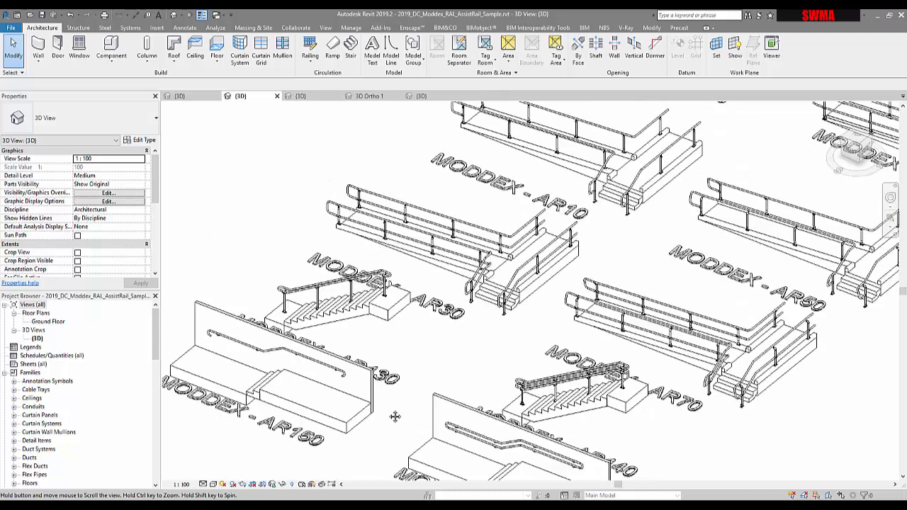
# Copy the Sentaur AR160 wall handrail together with the complete MODDEX - AR10 ramp assembly and its label.
pyautogui.click(496, 439)
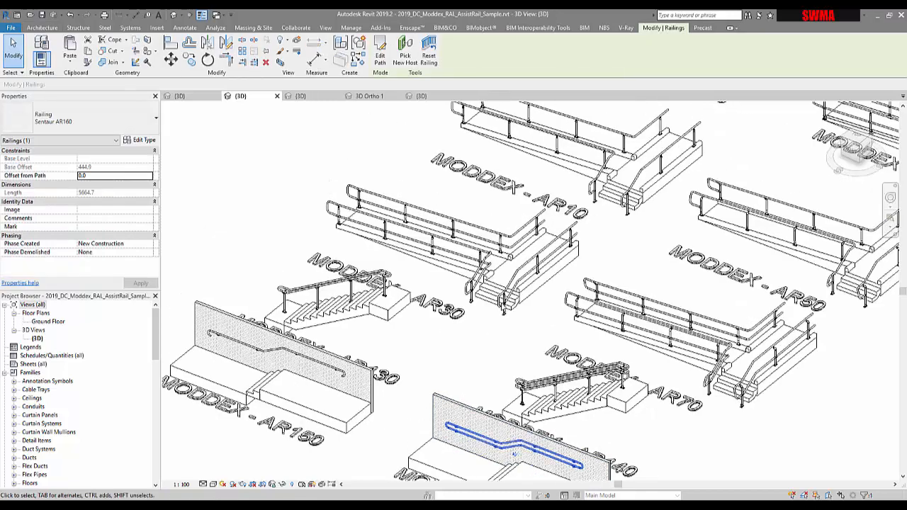
pyautogui.moveTo(484, 381); pyautogui.dragTo(455, 488, button='middle')
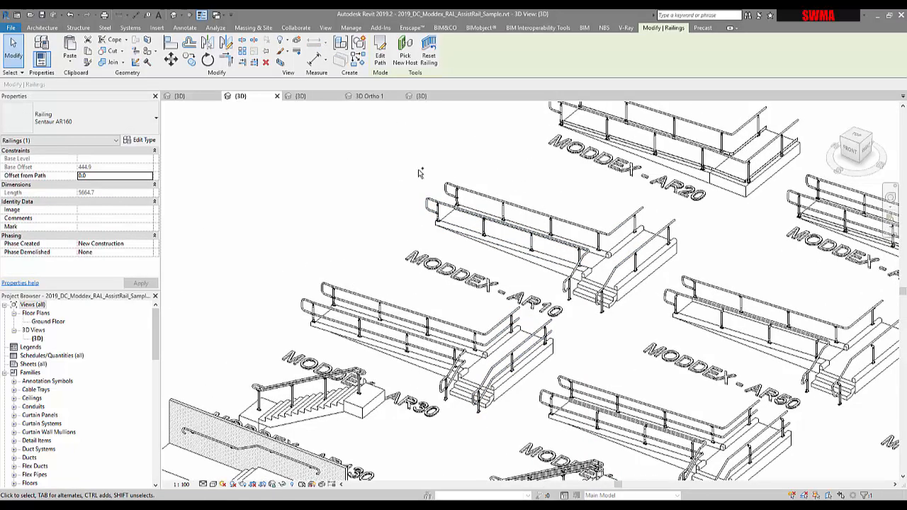
pyautogui.moveTo(413, 166); pyautogui.dragTo(540, 207)
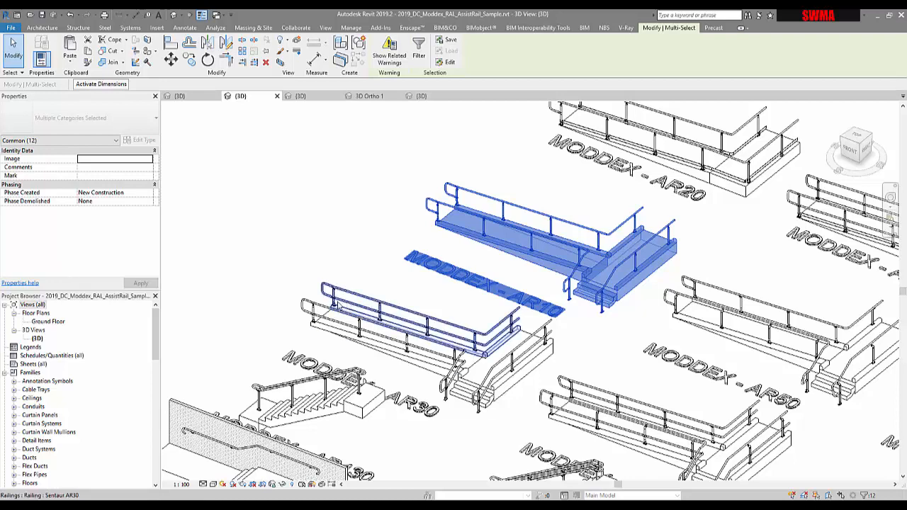
pyautogui.scroll(-1, 435, 296)
pyautogui.scroll(-1, 436, 296)
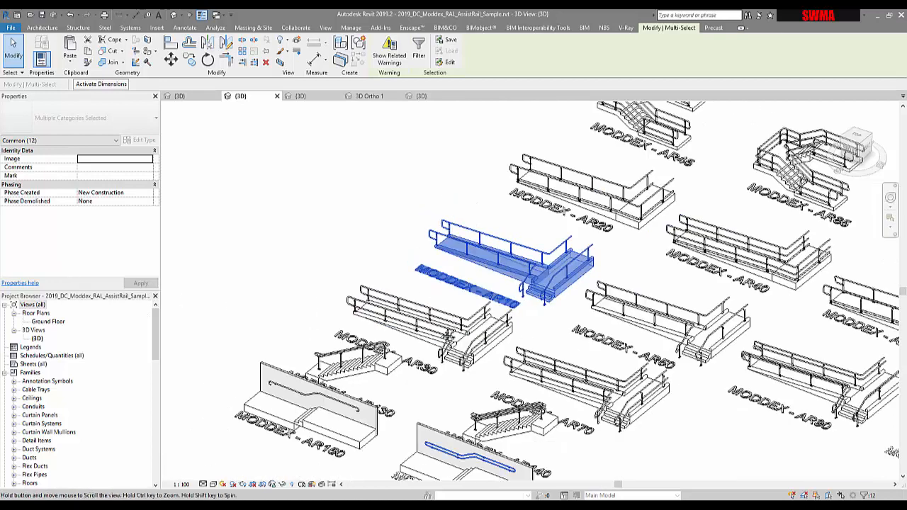
pyautogui.moveTo(559, 342); pyautogui.dragTo(427, 335, button='middle')
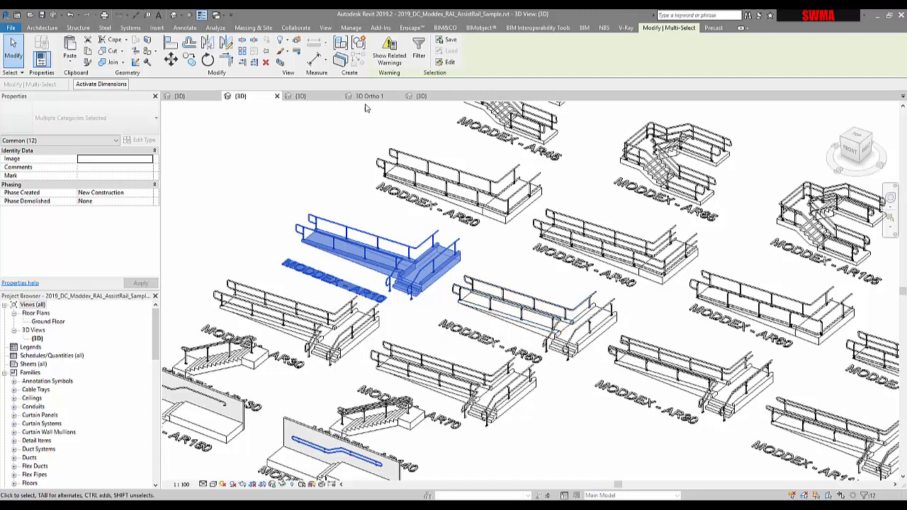
# Switch to the DEMO1 project's 3D view with the whole ground floor in view.
pyautogui.click(421, 96)
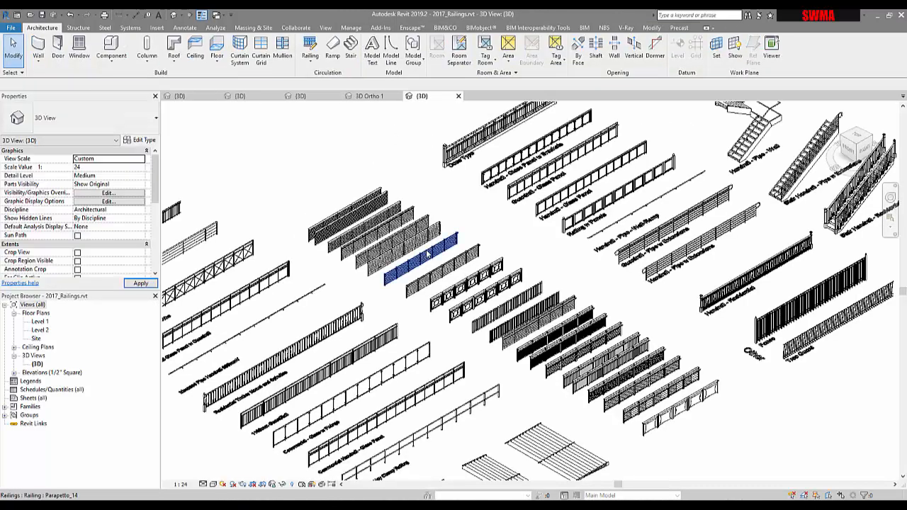
pyautogui.click(365, 98)
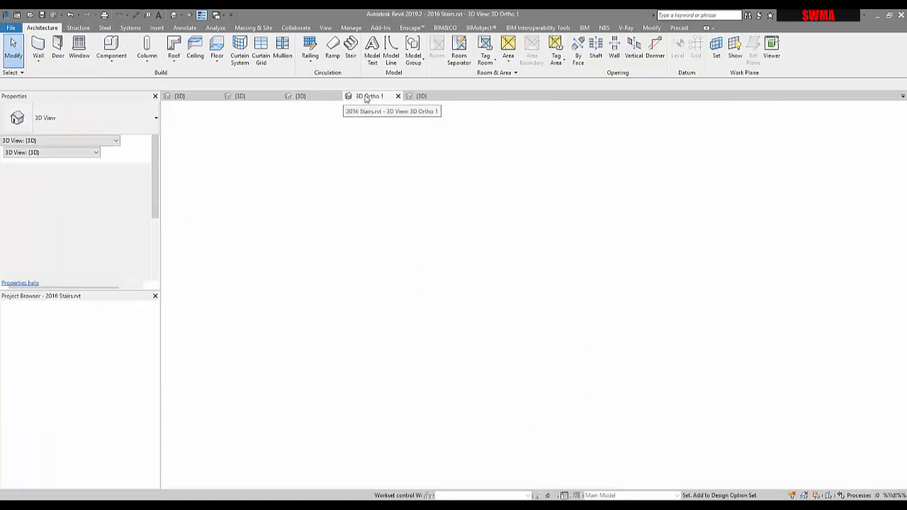
pyautogui.click(324, 97)
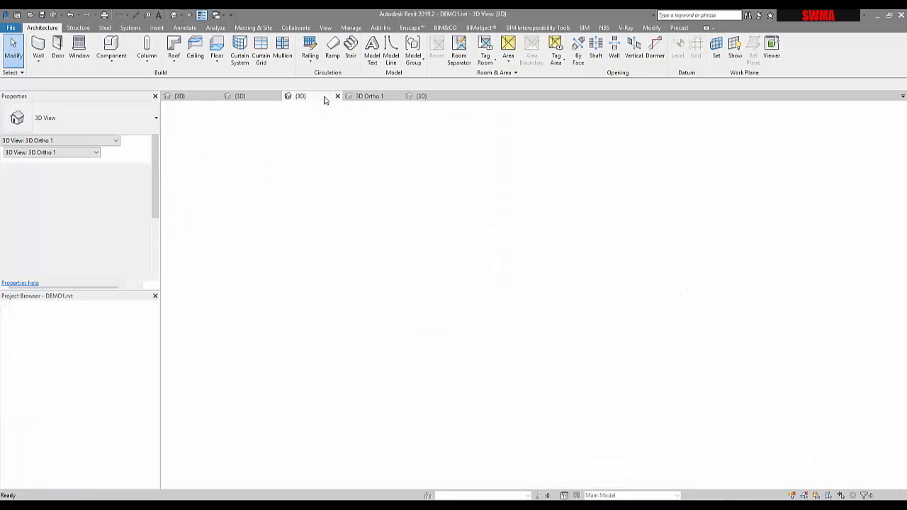
pyautogui.scroll(-3, 413, 278)
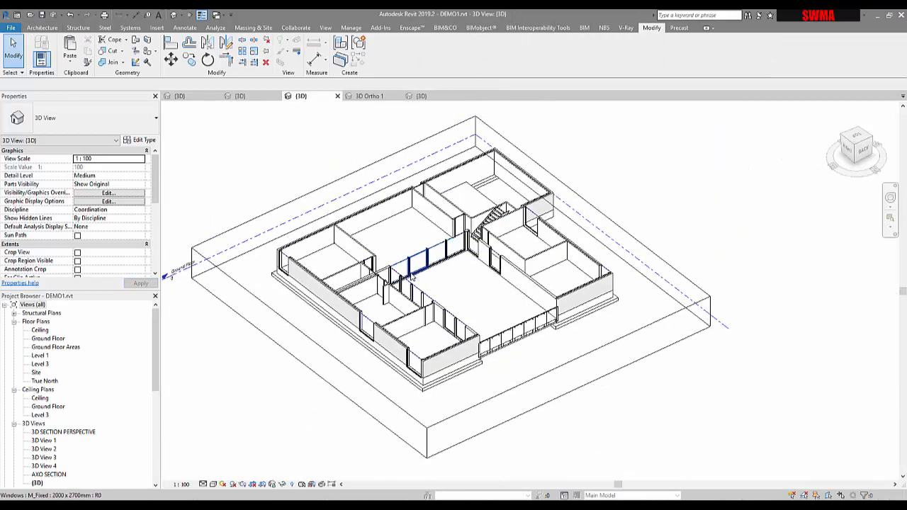
# Paste the copied Moddex elements so the AR10 assembly sits at the courtyard's open edge, and accept the warnings.
pyautogui.hotkey('ctrl', 'v')
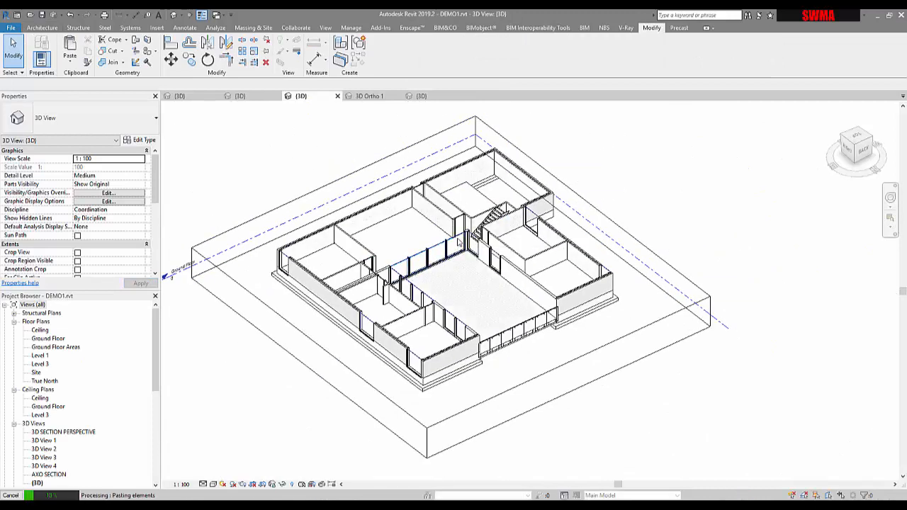
pyautogui.click(465, 303)
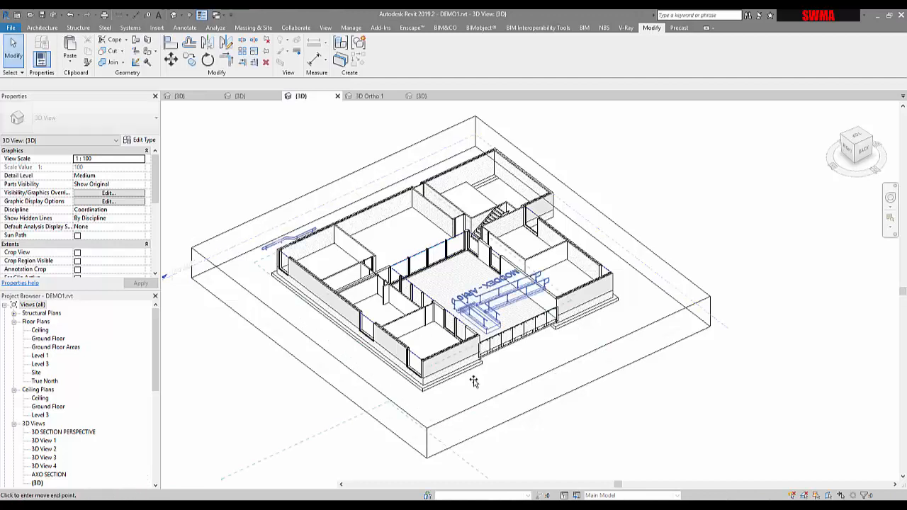
pyautogui.click(417, 234)
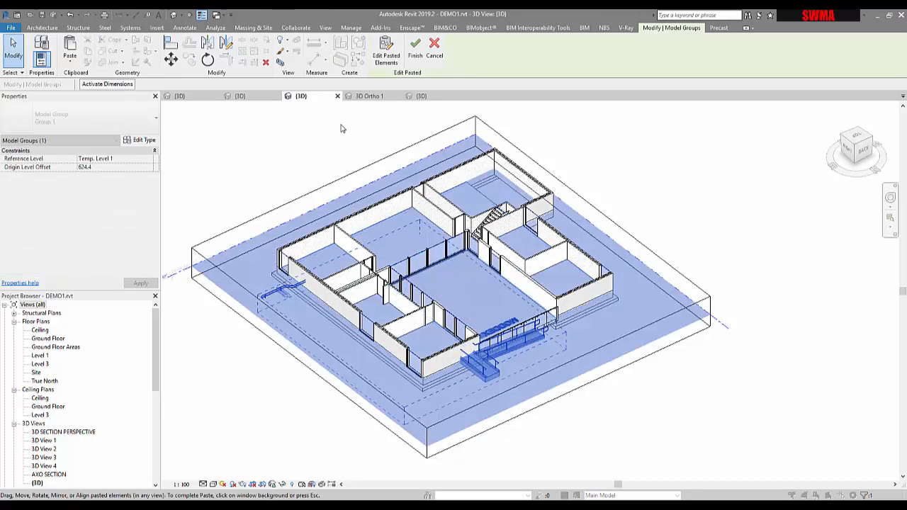
pyautogui.click(272, 175)
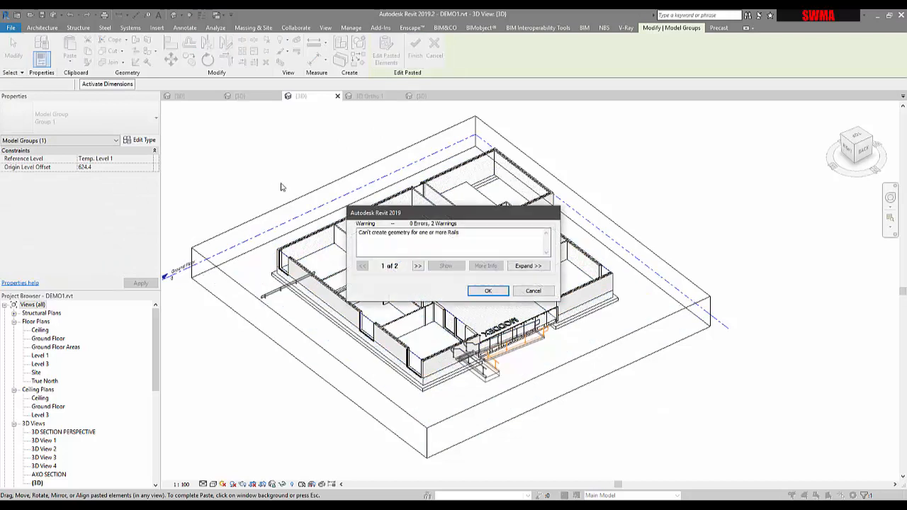
pyautogui.click(486, 291)
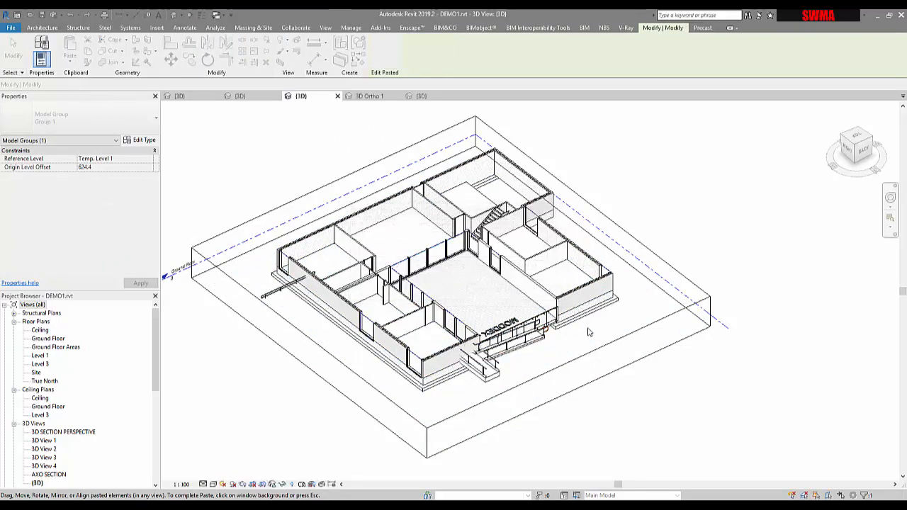
# Try to host the pasted Sentaur AR160 handrail on the house's assembled stair.
pyautogui.scroll(3, 520, 350)
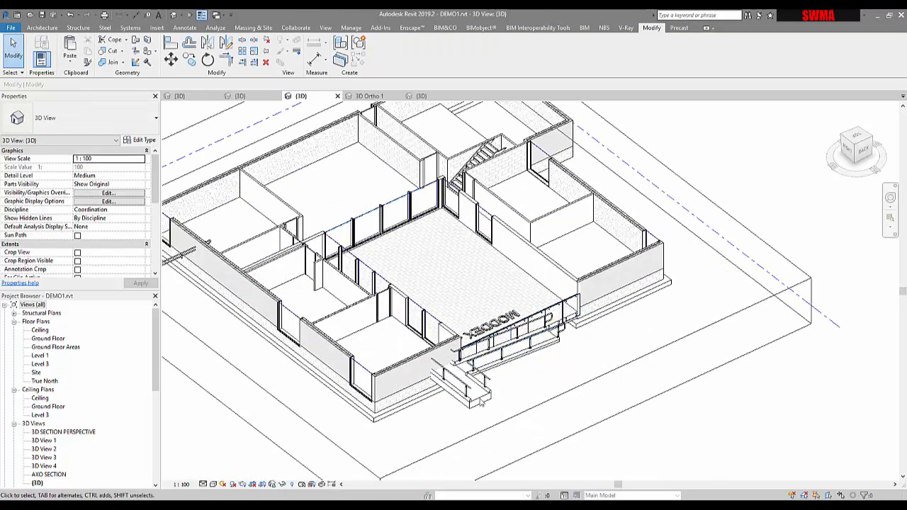
pyautogui.moveTo(435, 416); pyautogui.dragTo(517, 415, button='middle')
pyautogui.click(249, 319)
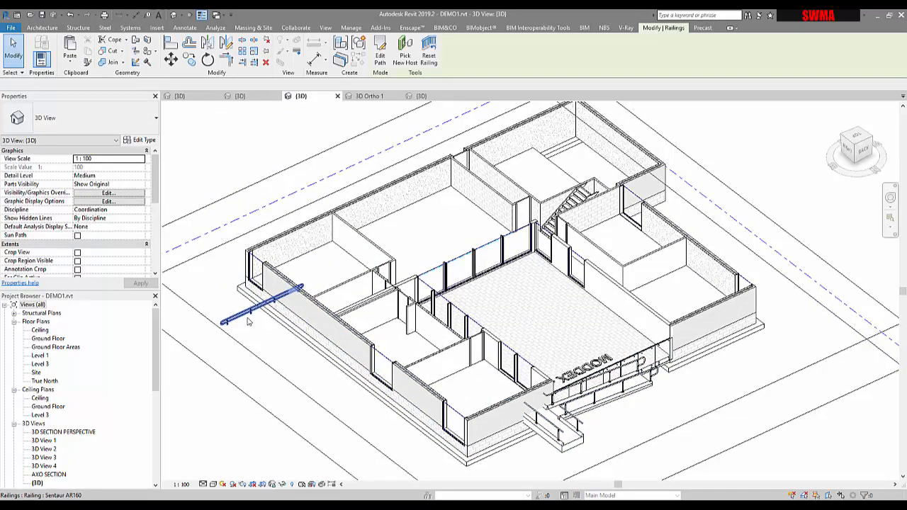
pyautogui.keyDown('shift'); pyautogui.moveTo(237, 309); pyautogui.dragTo(273, 333, button='middle'); pyautogui.keyUp('shift')
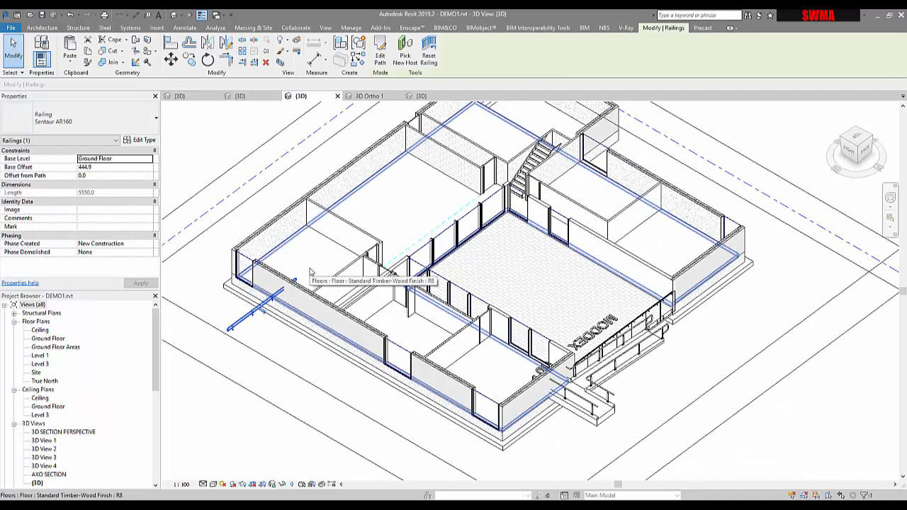
pyautogui.click(405, 52)
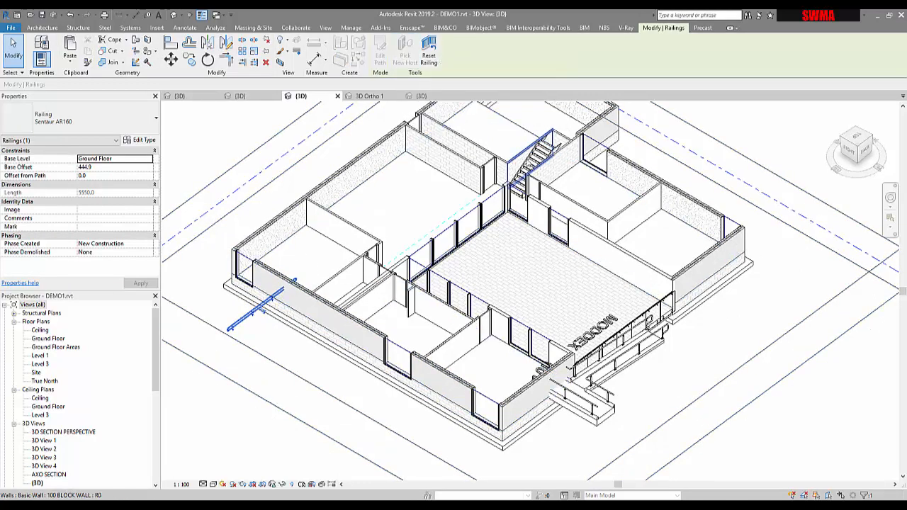
pyautogui.click(539, 162)
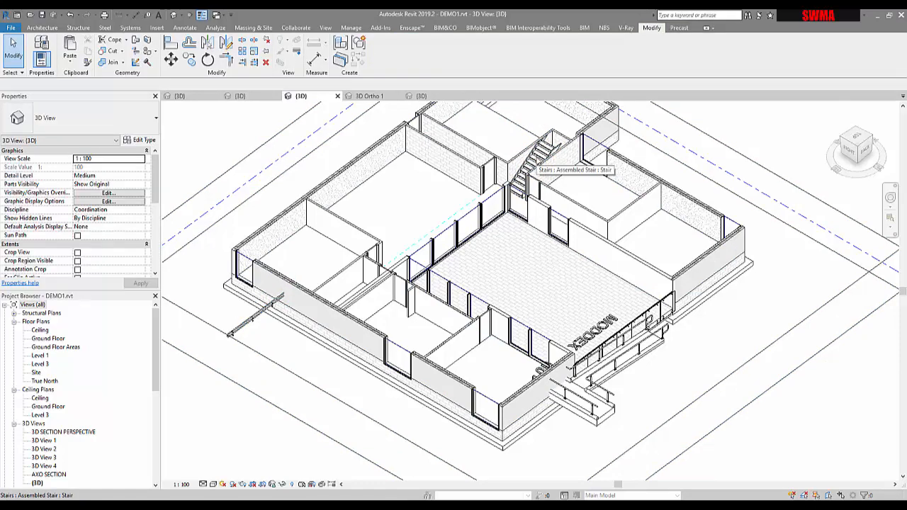
pyautogui.keyDown('shift'); pyautogui.moveTo(472, 243); pyautogui.dragTo(468, 440, button='middle'); pyautogui.keyUp('shift')
pyautogui.click(487, 461)
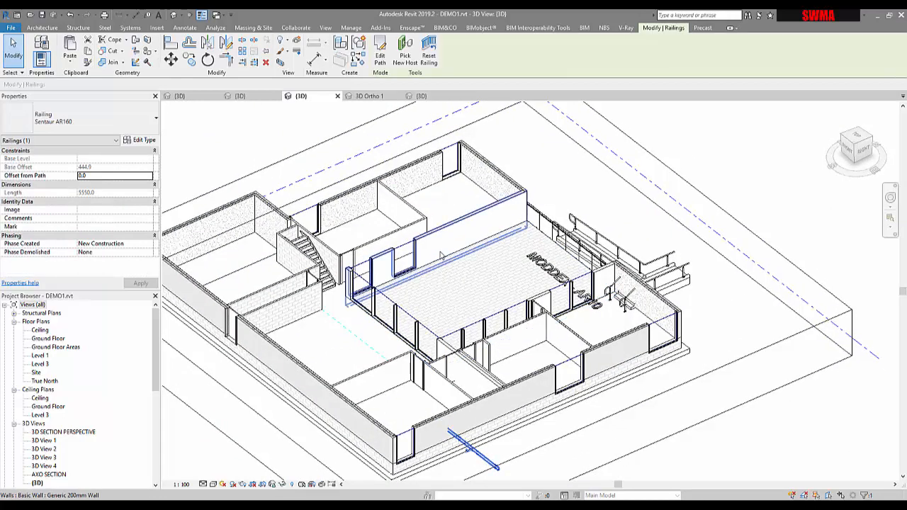
pyautogui.click(645, 136)
pyautogui.moveTo(561, 460); pyautogui.dragTo(614, 402, button='middle')
# Review the type properties of the house's assembled stair and leave them without editing.
pyautogui.click(358, 213)
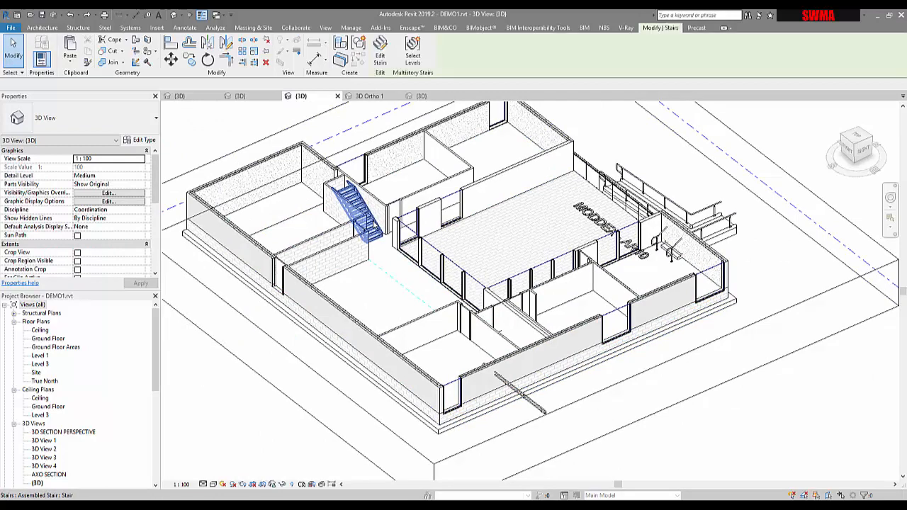
pyautogui.click(358, 211)
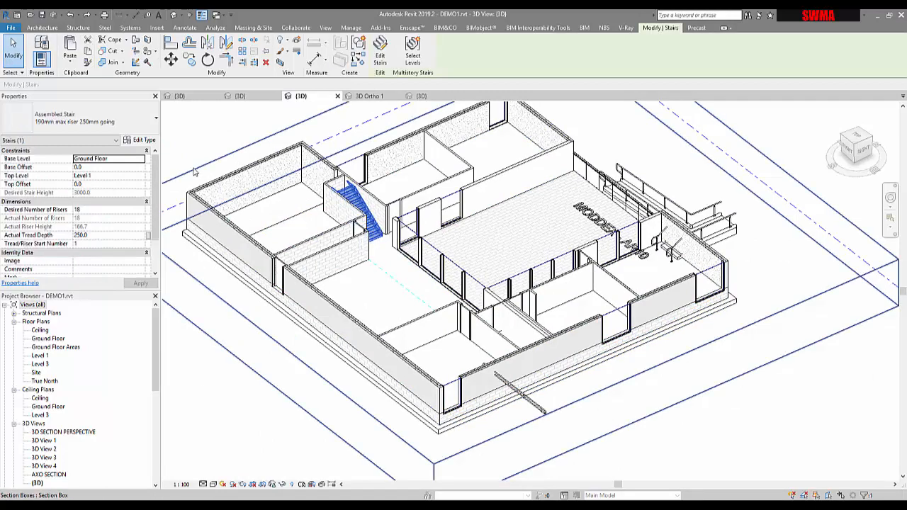
pyautogui.click(139, 140)
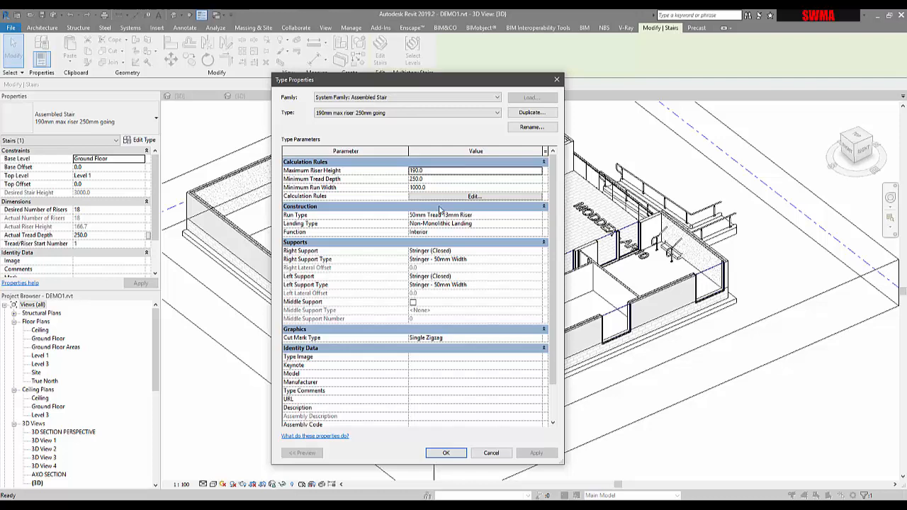
pyautogui.press('Escape')
pyautogui.press('Escape')
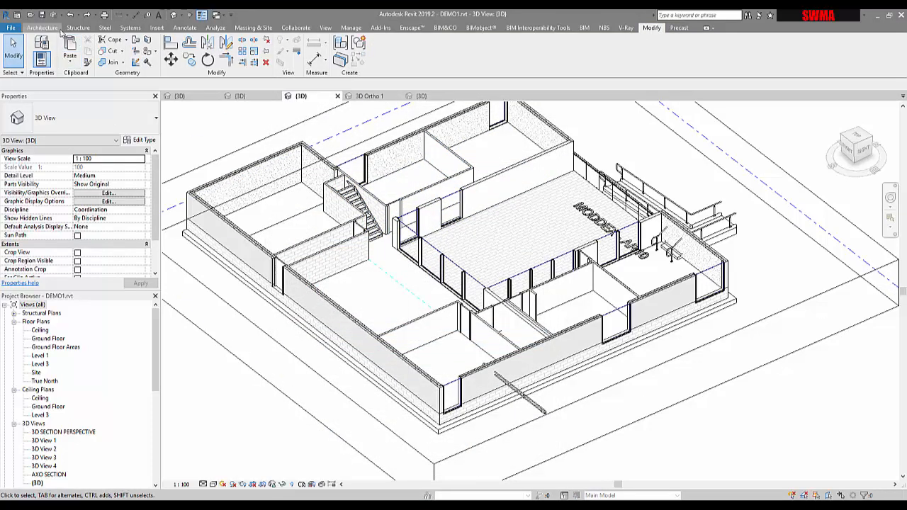
# Check which railing types can be placed on a stair or ramp, and the type of the pasted handrail outside the wall.
pyautogui.click(47, 28)
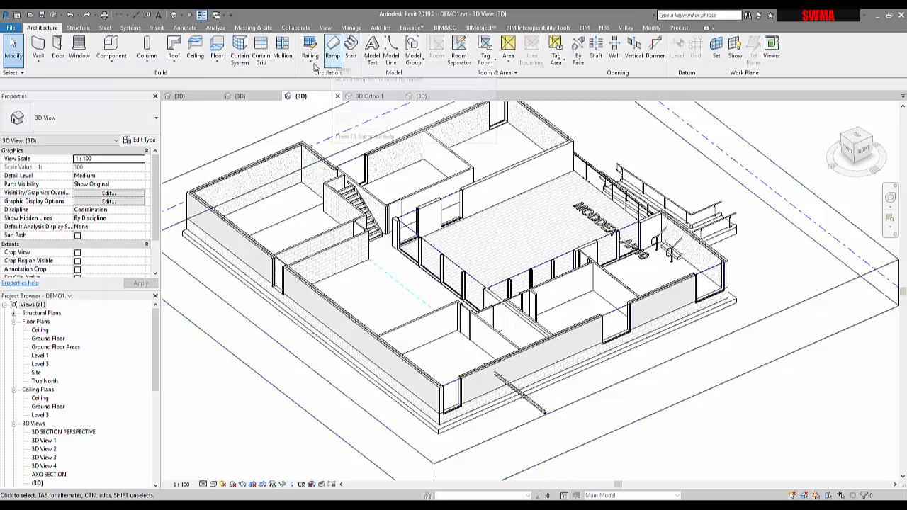
pyautogui.click(310, 63)
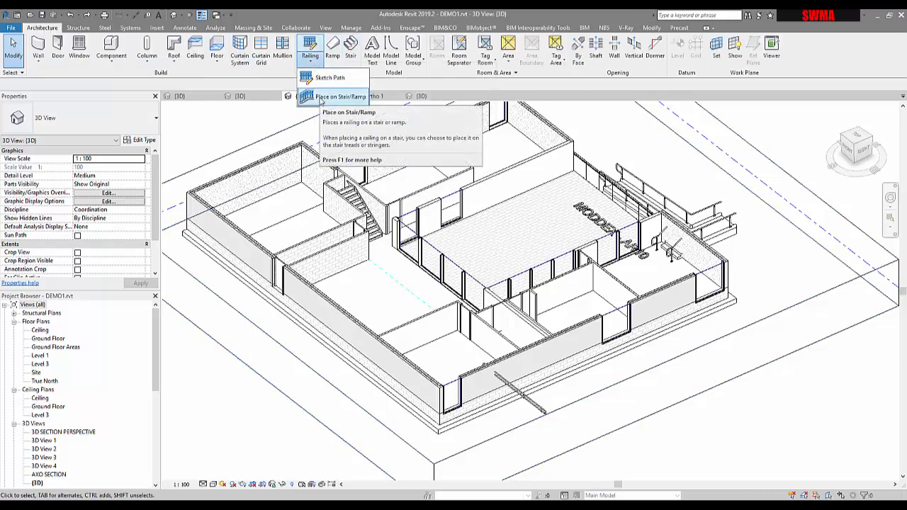
pyautogui.click(321, 99)
pyautogui.click(122, 128)
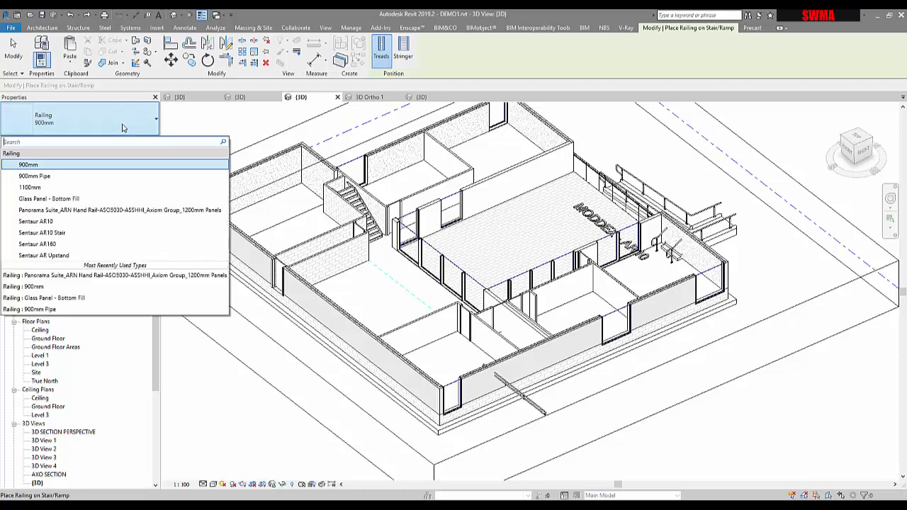
pyautogui.press('Escape')
pyautogui.press('Escape')
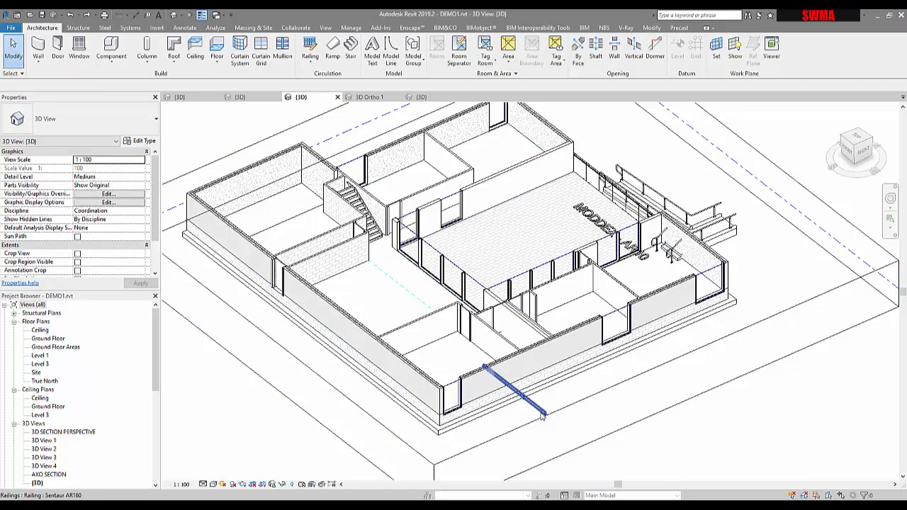
pyautogui.click(541, 416)
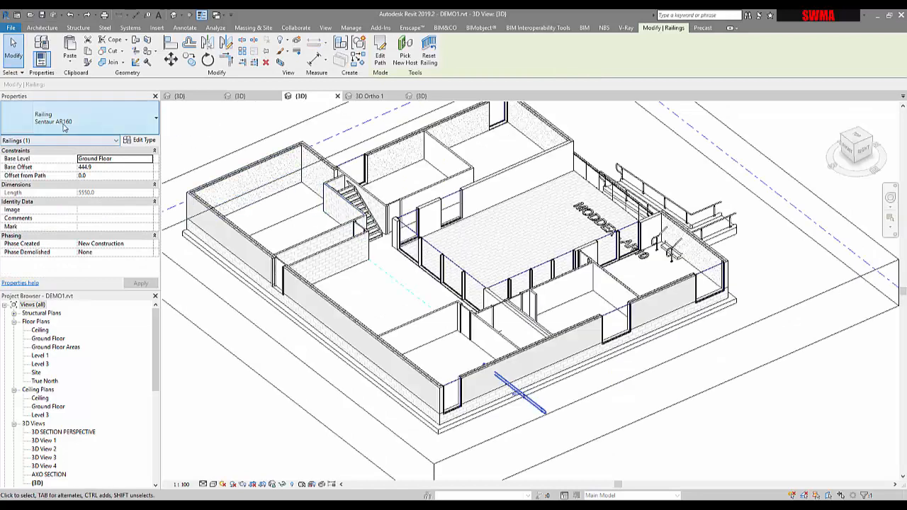
pyautogui.press('Escape')
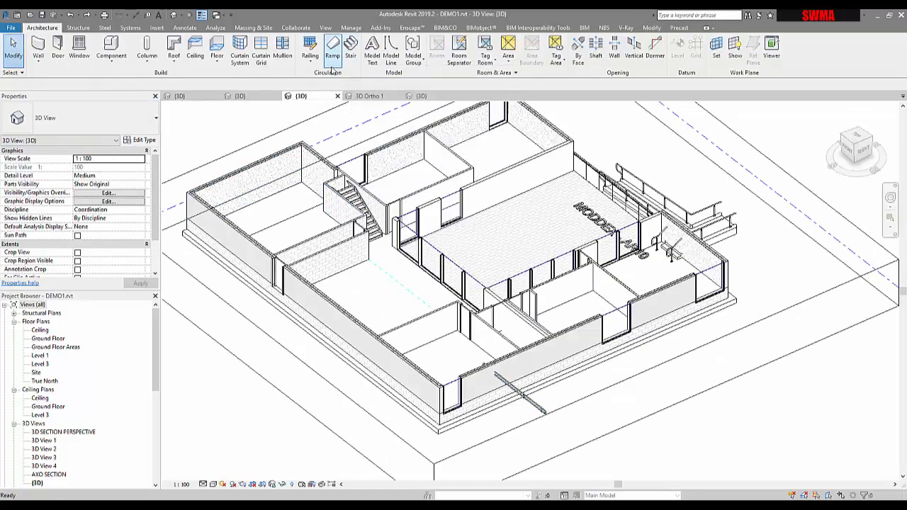
# Place railings of type Sentaur AR160 on the treads of the house's assembled stair.
pyautogui.click(312, 65)
pyautogui.click(333, 85)
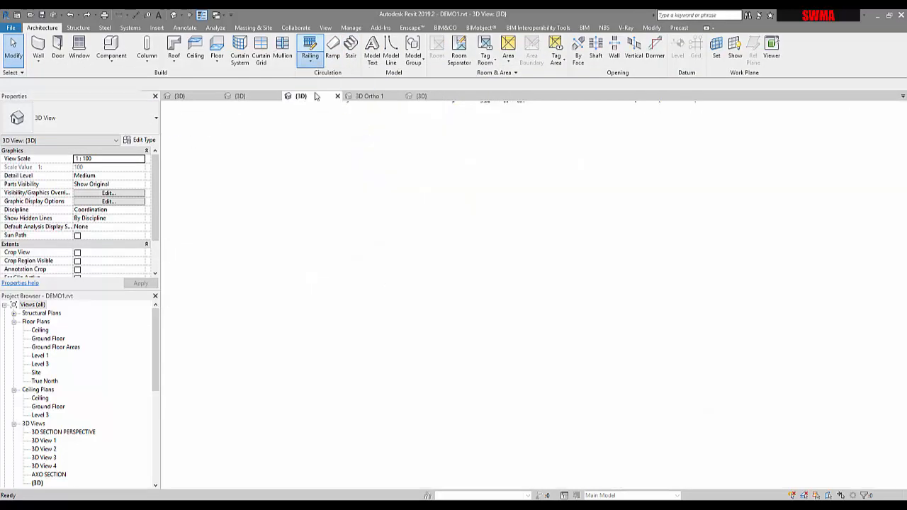
pyautogui.click(96, 126)
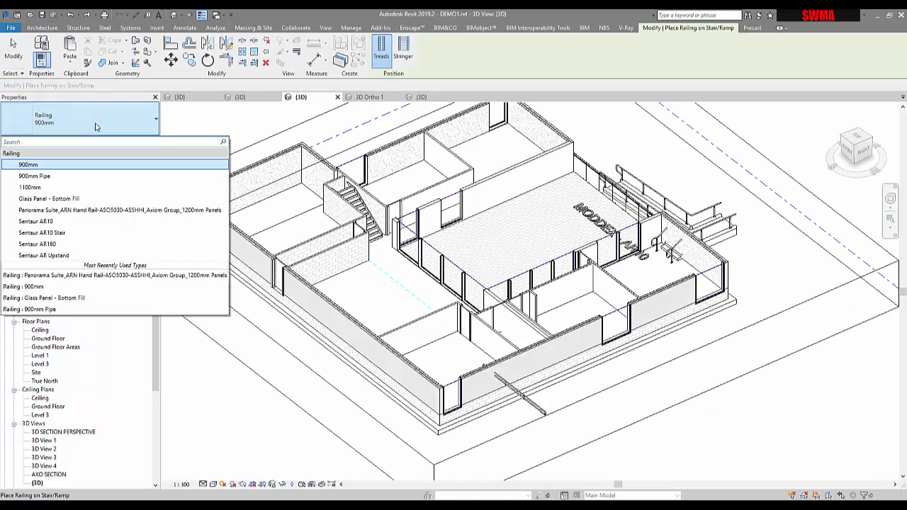
pyautogui.click(51, 243)
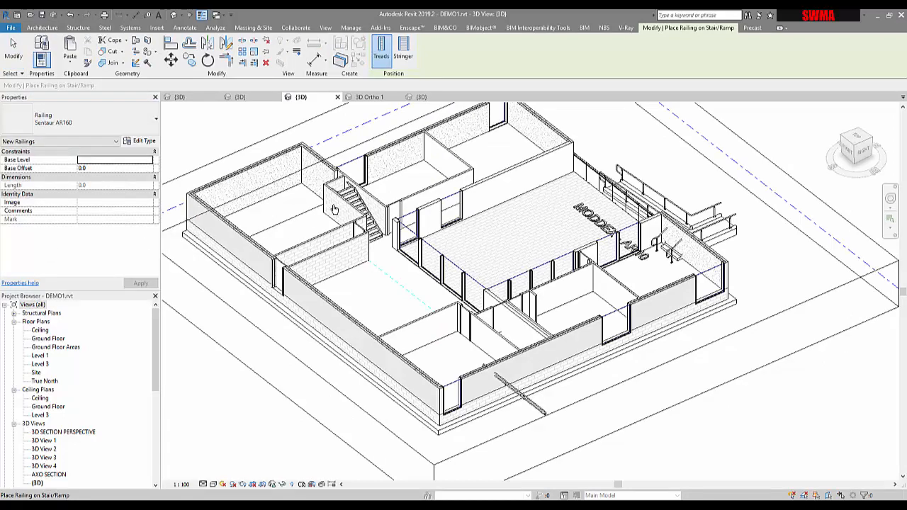
pyautogui.click(358, 212)
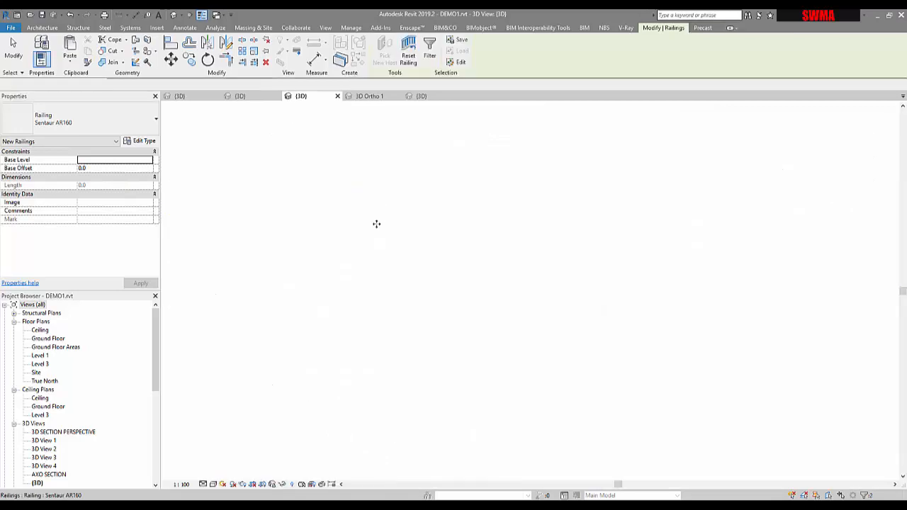
pyautogui.scroll(5, 376, 223)
pyautogui.press('Escape')
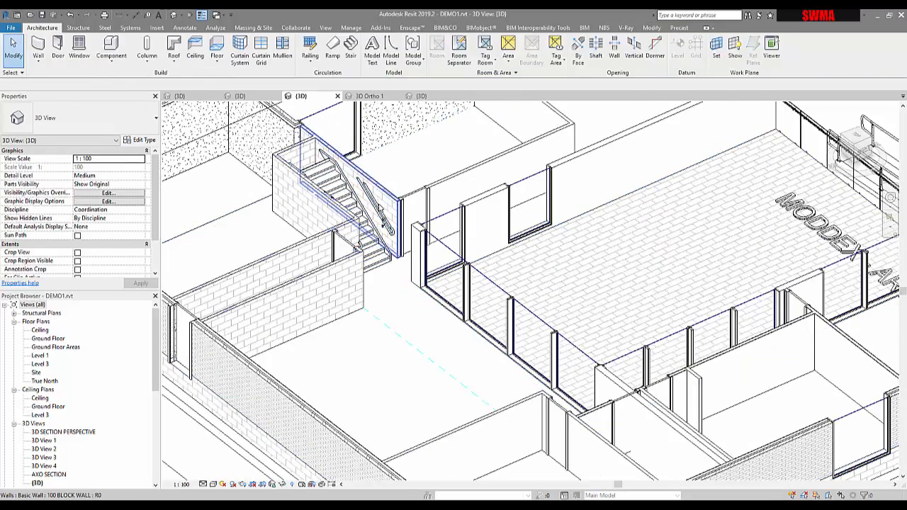
# Examine the new Sentaur AR160 handrail's brackets and lower end against the stair and the block wall.
pyautogui.scroll(3, 396, 258)
pyautogui.scroll(3, 390, 248)
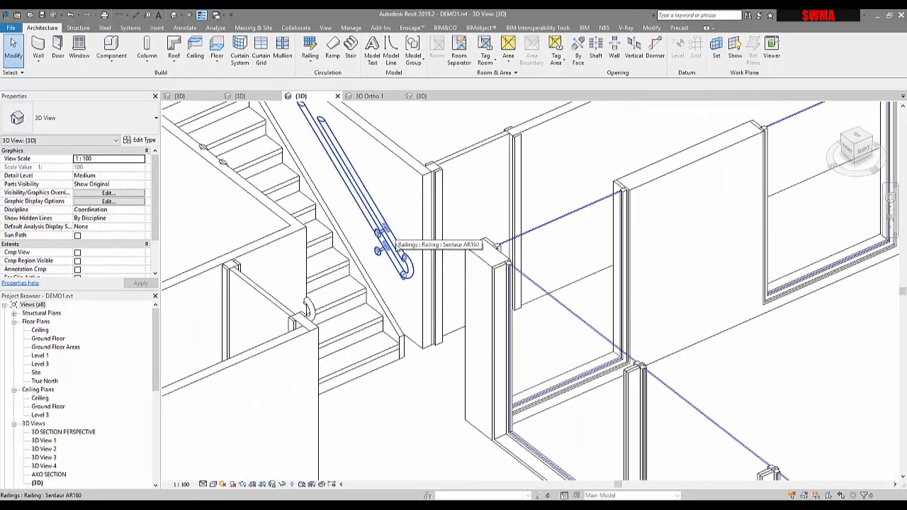
pyautogui.keyDown('shift'); pyautogui.moveTo(384, 331); pyautogui.dragTo(403, 318, button='middle'); pyautogui.keyUp('shift')
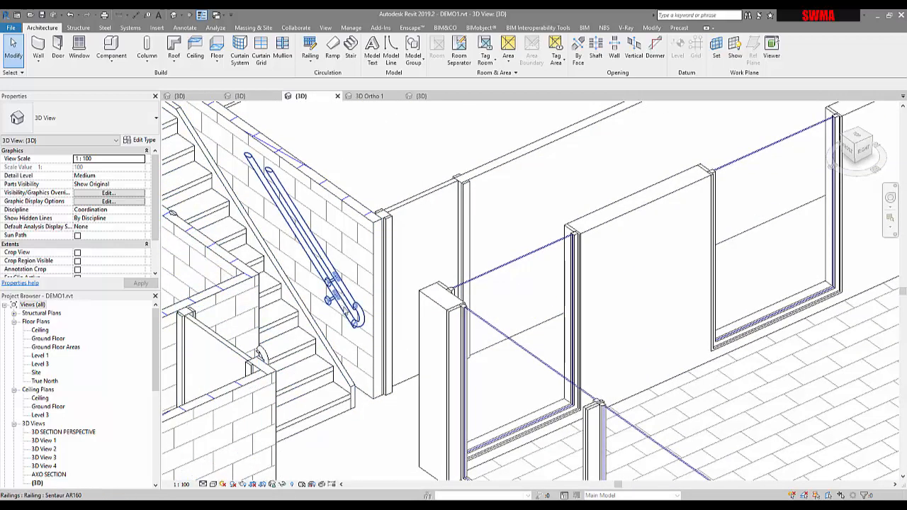
pyautogui.click(346, 309)
pyautogui.scroll(-3, 259, 354)
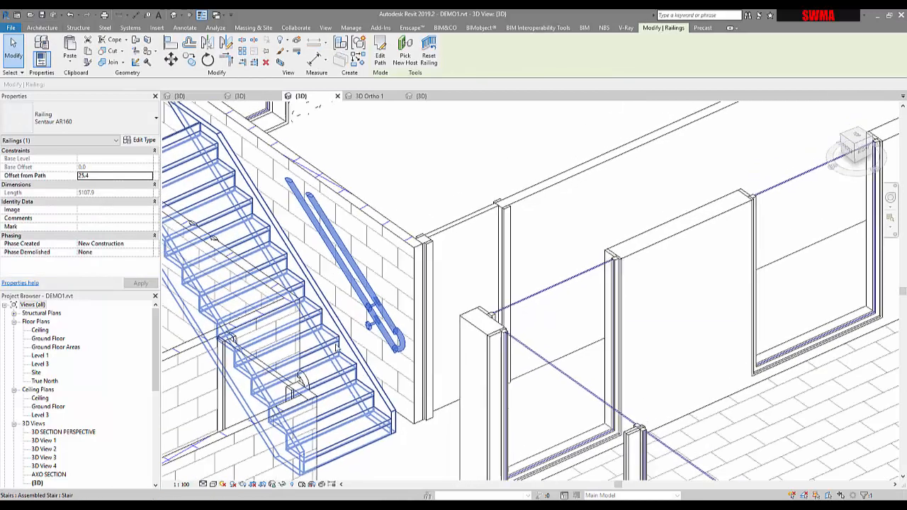
pyautogui.scroll(-2, 252, 194)
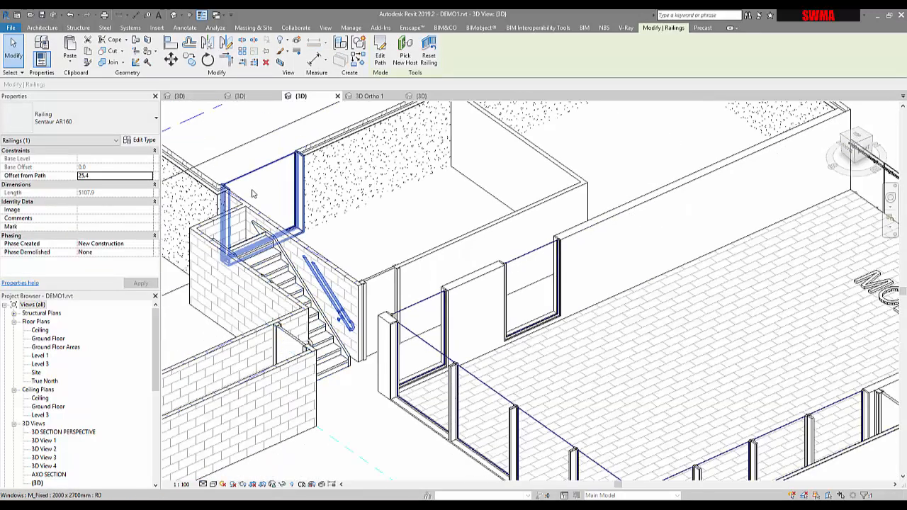
pyautogui.click(262, 125)
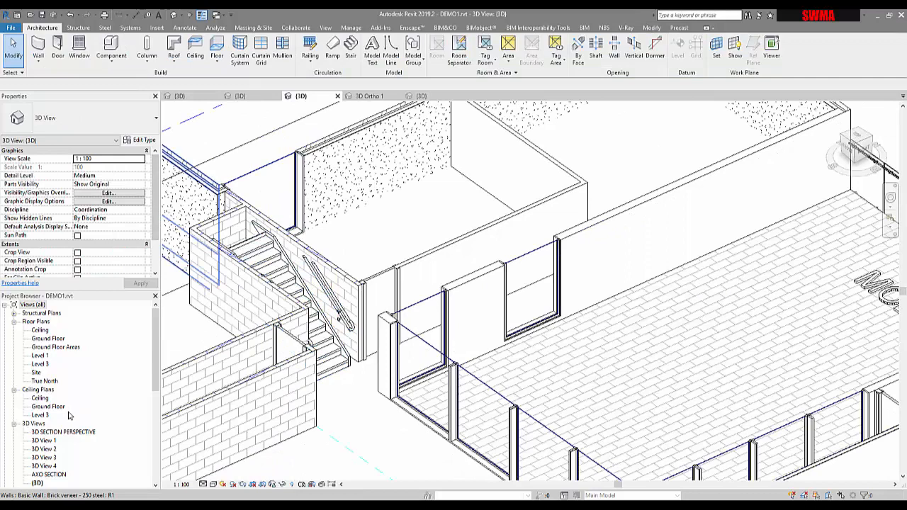
# Look through 3D View 4 and Section 3, and open Section 4 to see the stair in section.
pyautogui.doubleClick(44, 466)
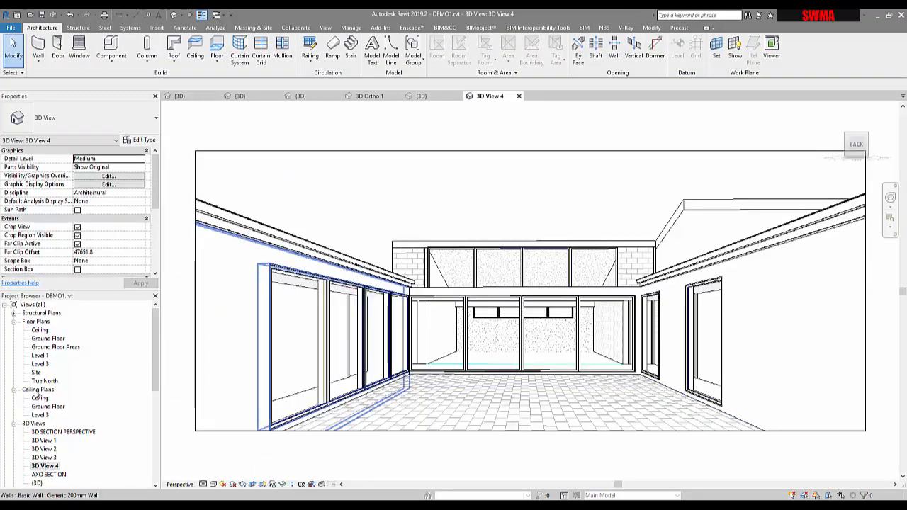
pyautogui.scroll(-1, 36, 397)
pyautogui.scroll(-2, 41, 474)
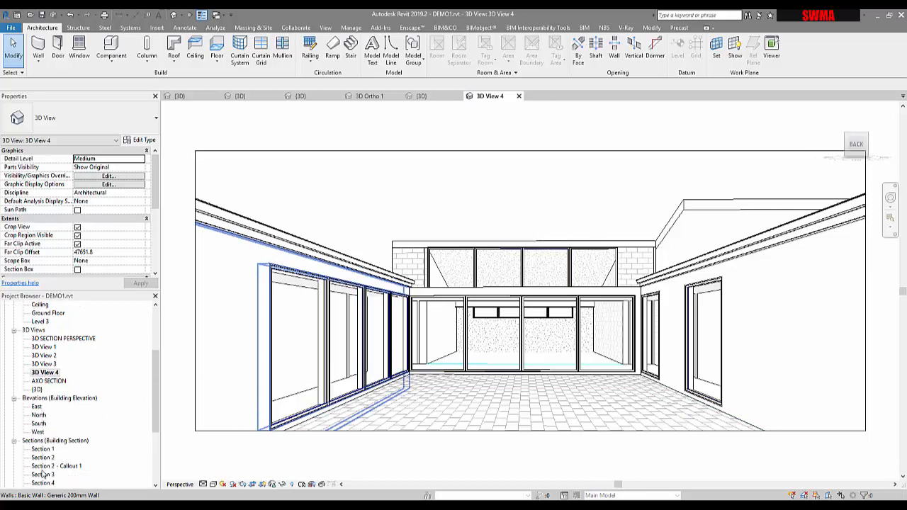
pyautogui.doubleClick(43, 466)
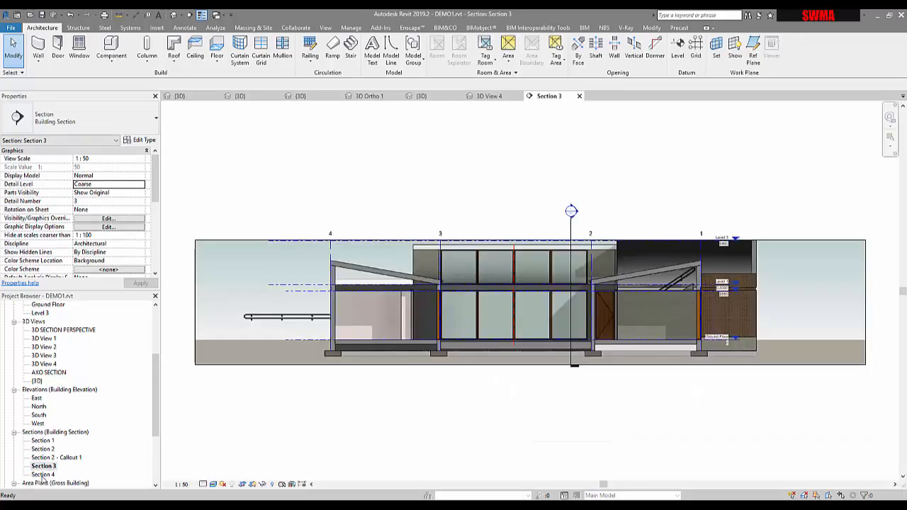
pyautogui.doubleClick(43, 474)
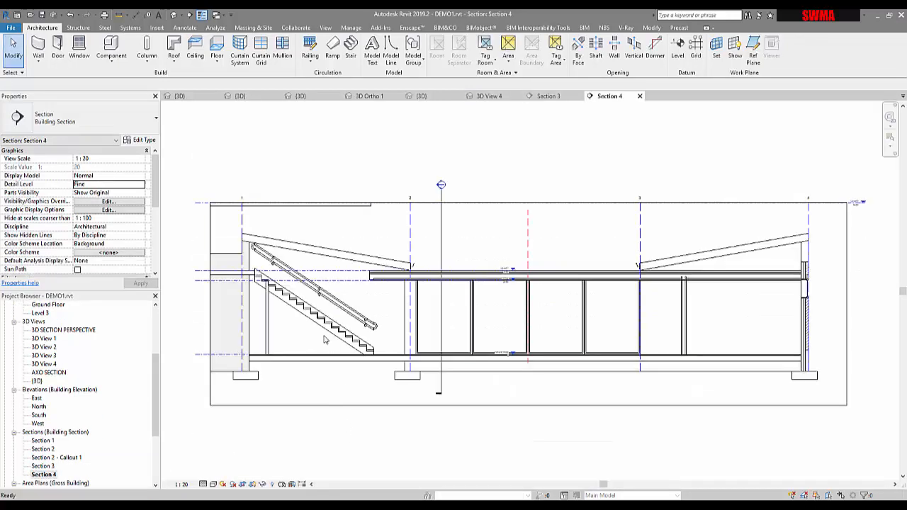
# Examine how the Sentaur AR160 handrail follows the stair in Section 4, including its brackets and lower return.
pyautogui.scroll(3, 357, 370)
pyautogui.click(383, 327)
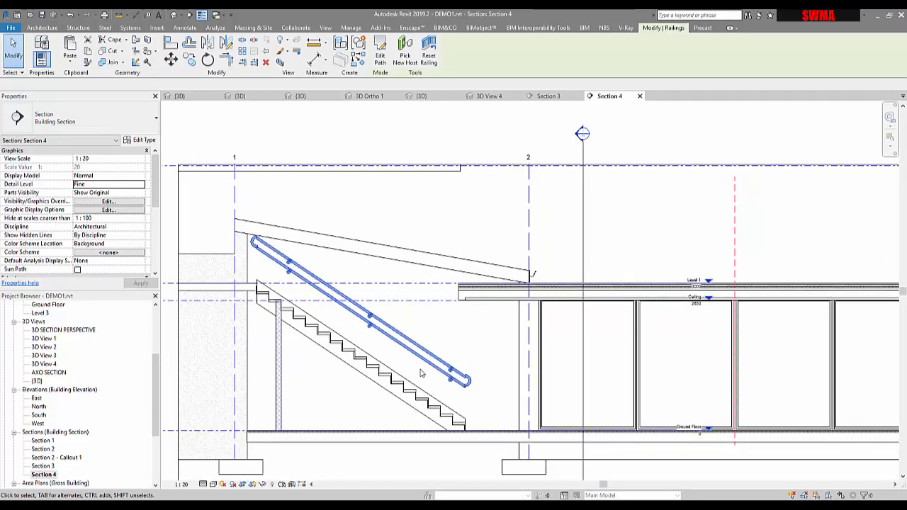
pyautogui.scroll(2, 421, 374)
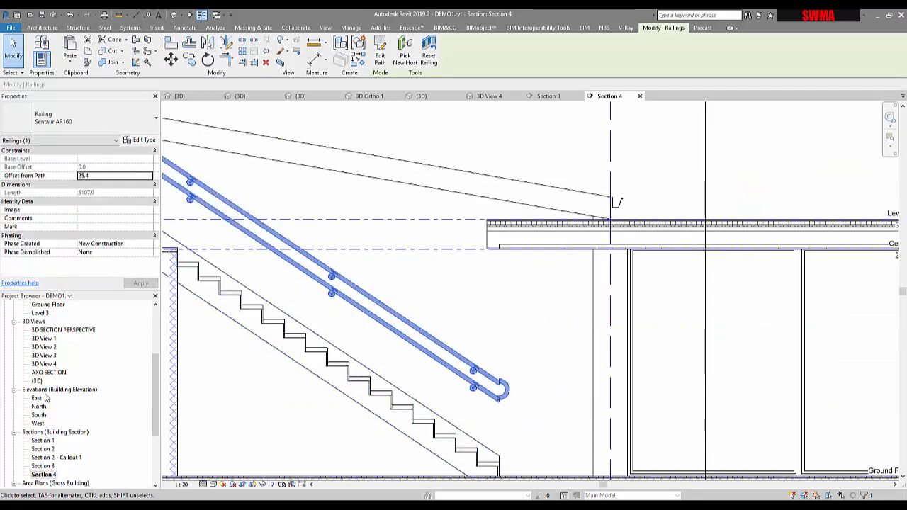
pyautogui.scroll(2, 436, 378)
pyautogui.click(599, 400)
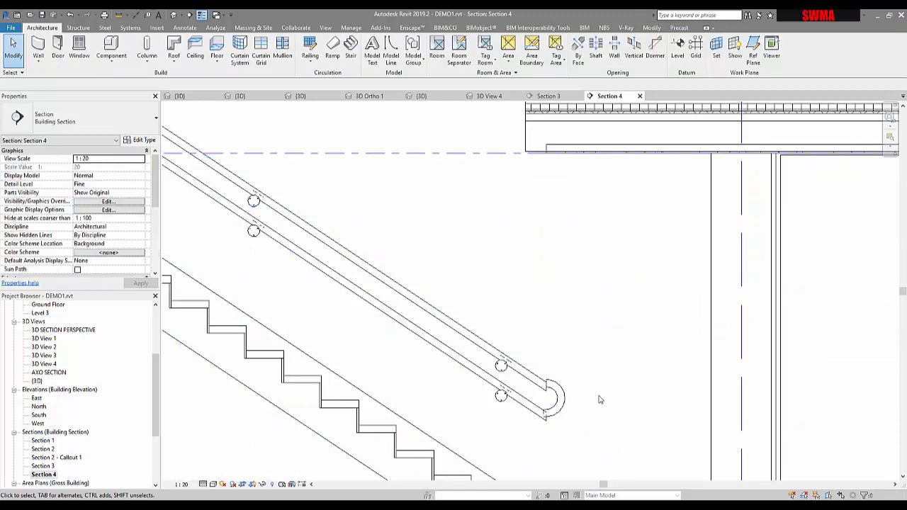
pyautogui.click(522, 399)
pyautogui.scroll(-2, 453, 321)
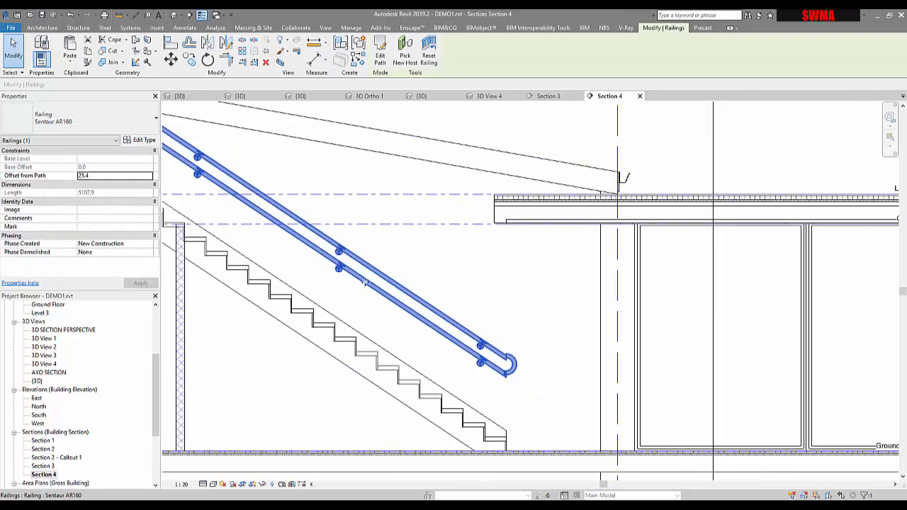
pyautogui.click(462, 306)
pyautogui.scroll(-2, 361, 159)
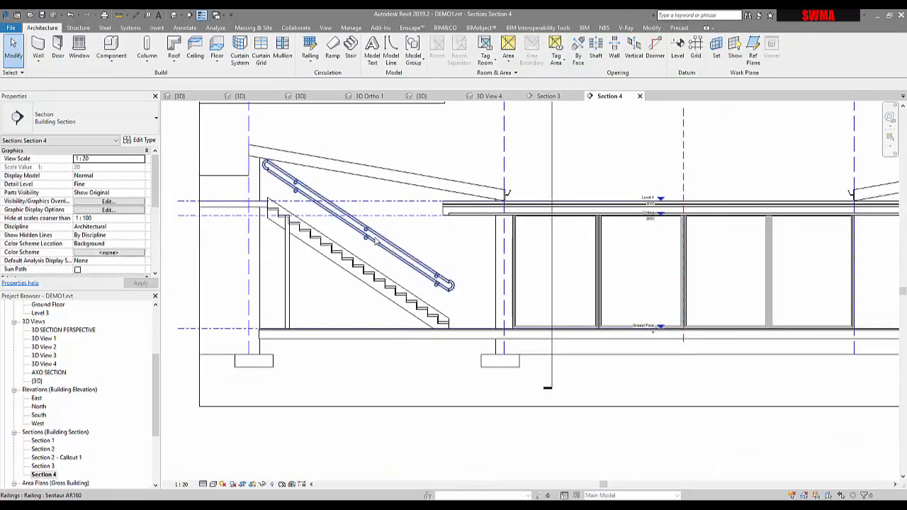
# Set the Offset from Path of the stair handrail seen in Section 4 to 0.
pyautogui.click(252, 156)
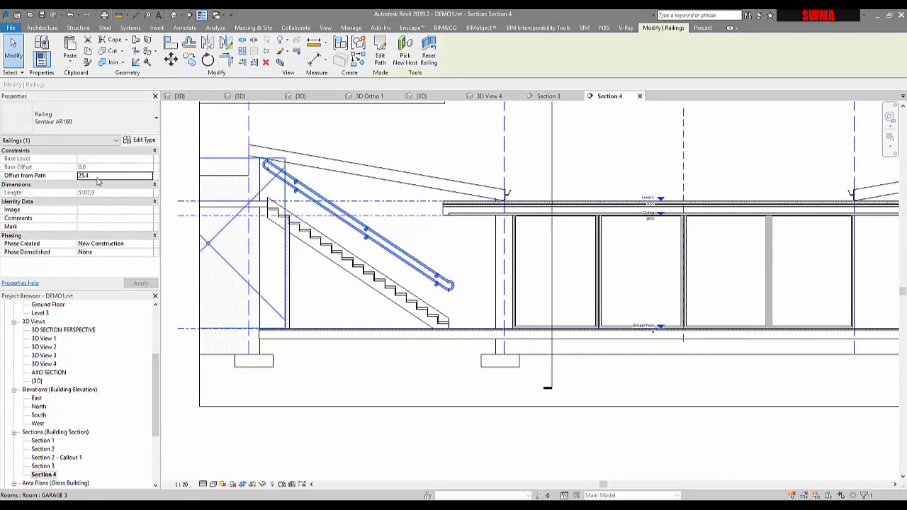
pyautogui.doubleClick(85, 175)
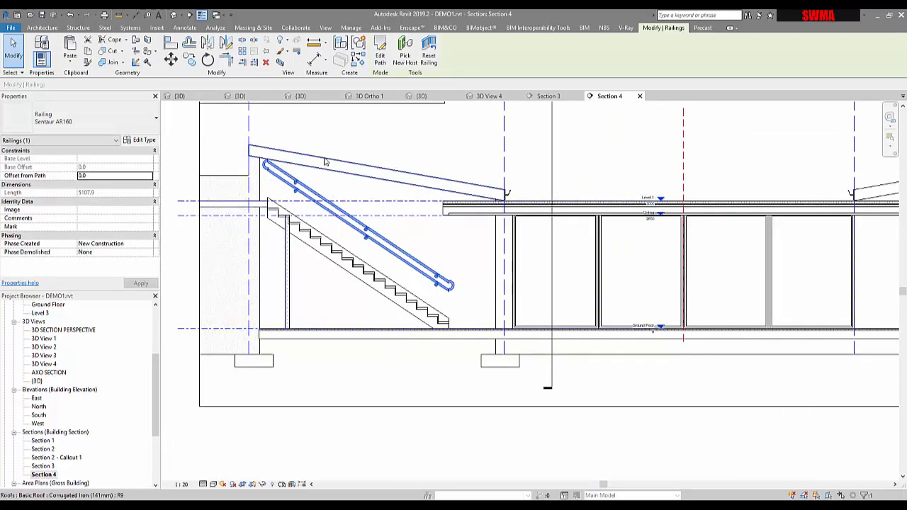
pyautogui.scroll(5, 274, 198)
pyautogui.moveTo(229, 196); pyautogui.dragTo(365, 307, button='middle')
pyautogui.scroll(-4, 294, 276)
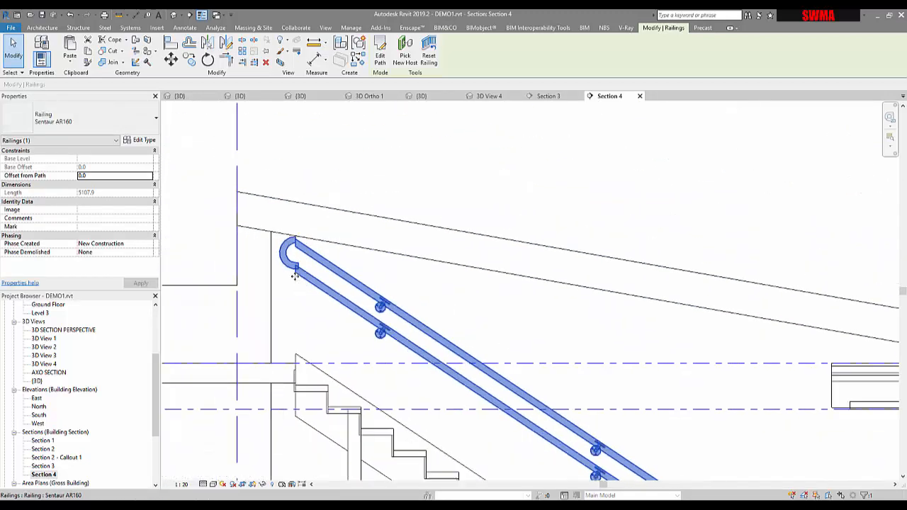
pyautogui.press('Escape')
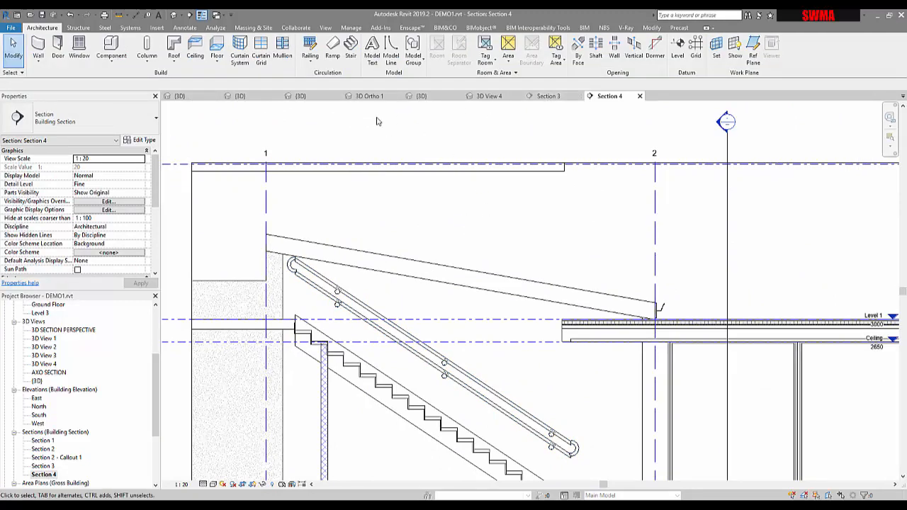
# From the opposite stair handrail in the 3D view, set the Top Rail and Child Rail offsets of the Sentaur AR160 type to 0.
pyautogui.click(308, 99)
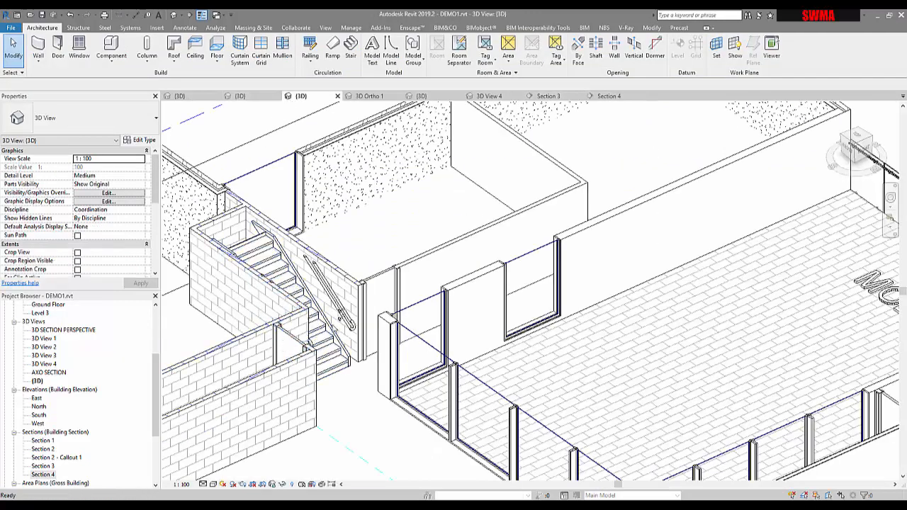
pyautogui.scroll(2, 335, 327)
pyautogui.click(352, 309)
pyautogui.keyDown('shift'); pyautogui.moveTo(407, 320); pyautogui.dragTo(431, 330, button='middle'); pyautogui.keyUp('shift')
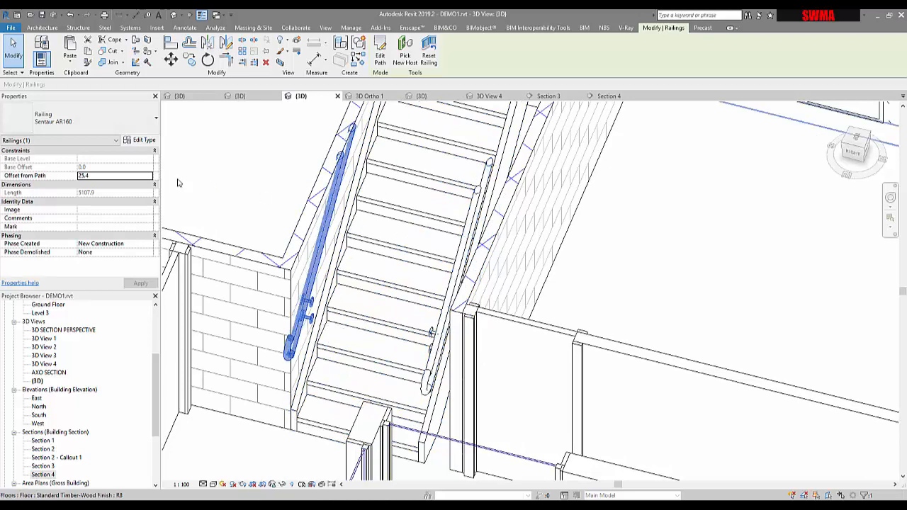
pyautogui.click(145, 140)
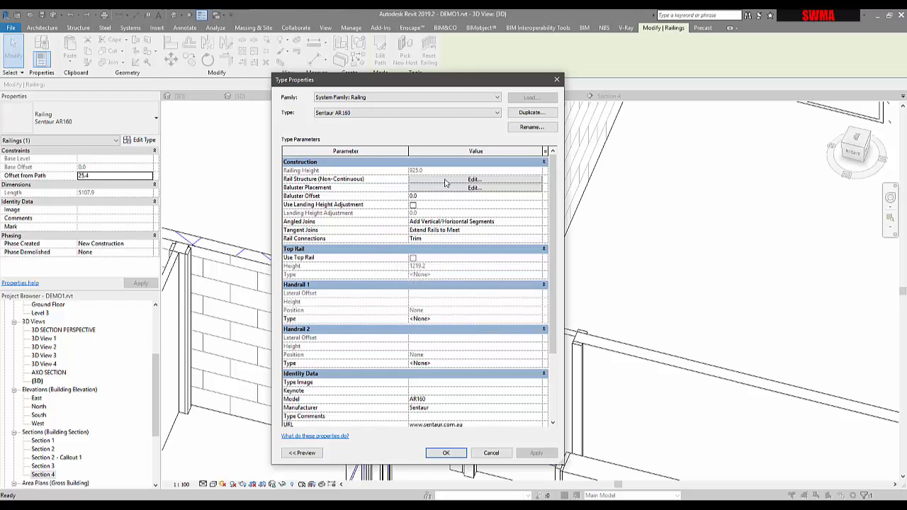
pyautogui.click(445, 181)
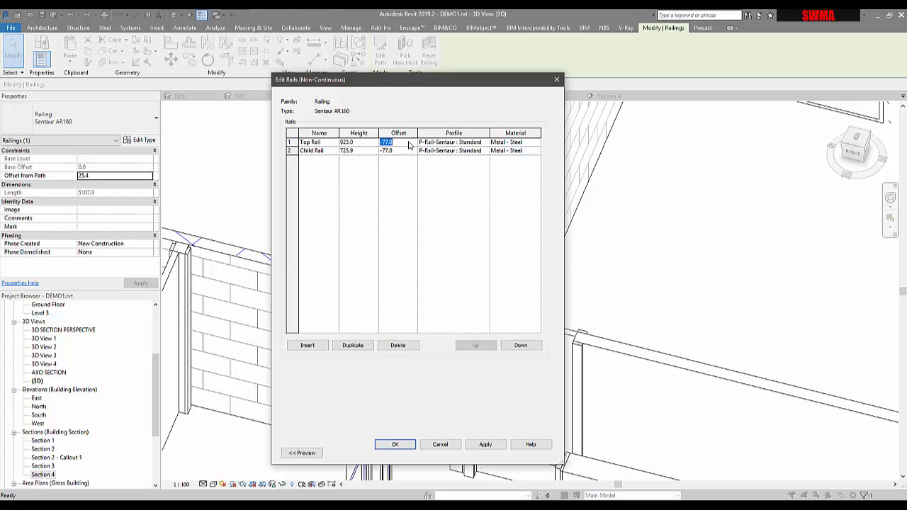
pyautogui.click(397, 152)
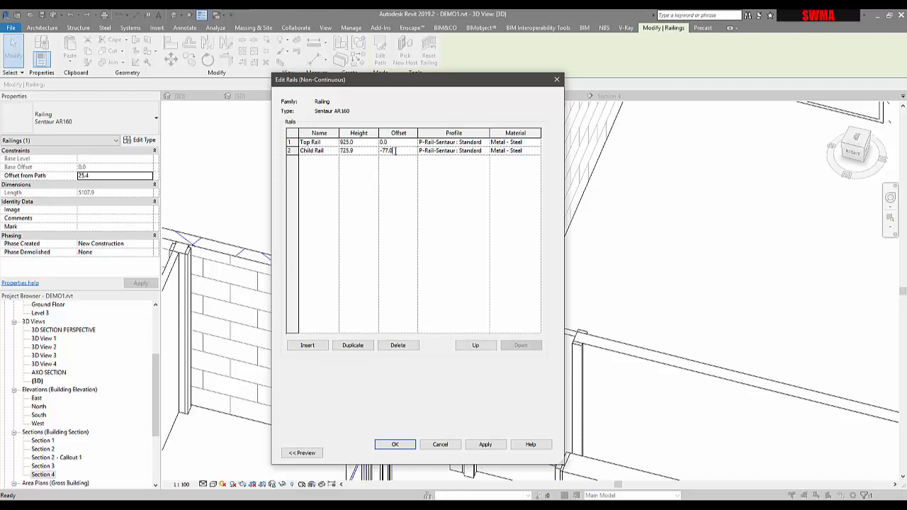
pyautogui.click(414, 445)
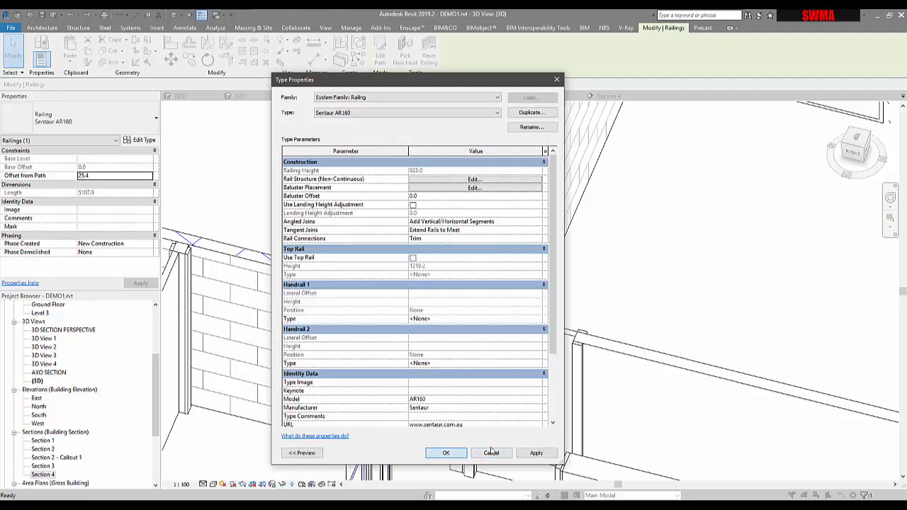
pyautogui.click(490, 452)
# Examine the rails' alignment with their brackets and end returns on both sides of the stair.
pyautogui.press('Escape')
pyautogui.keyDown('shift'); pyautogui.moveTo(376, 397); pyautogui.dragTo(307, 390, button='middle'); pyautogui.keyUp('shift')
pyautogui.scroll(3, 329, 298)
pyautogui.scroll(3, 304, 279)
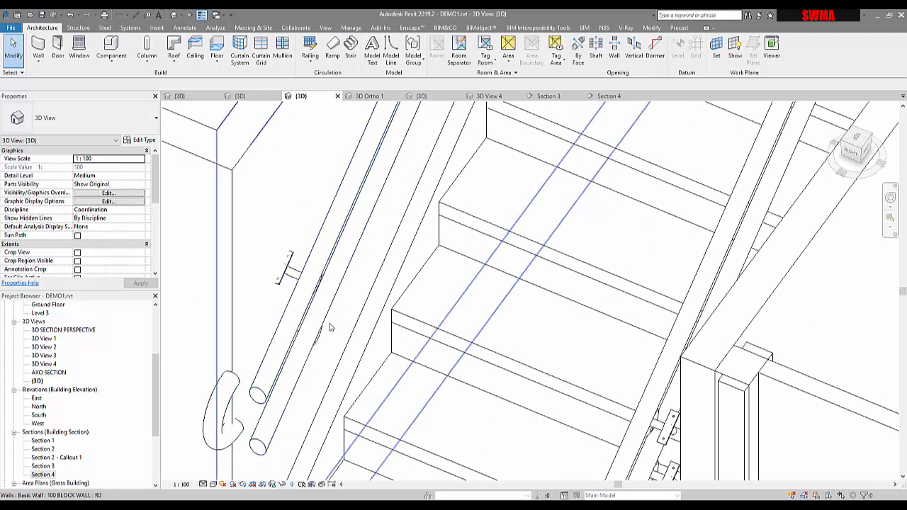
pyautogui.click(318, 300)
pyautogui.scroll(-3, 318, 298)
pyautogui.keyDown('shift'); pyautogui.moveTo(318, 291); pyautogui.dragTo(618, 240, button='middle'); pyautogui.keyUp('shift')
pyautogui.press('Escape')
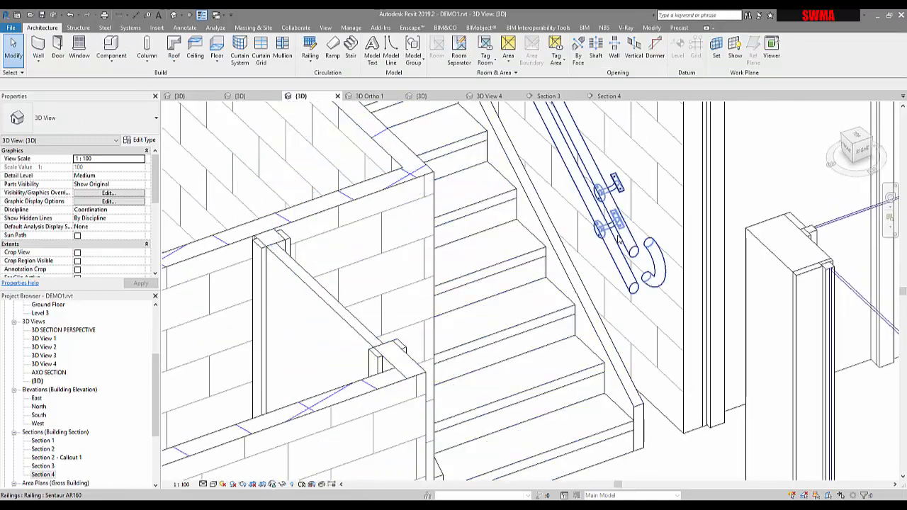
pyautogui.click(619, 241)
pyautogui.press('Escape')
# Delete the pasted Sentaur AR160 handrail lying outside the house's exterior wall.
pyautogui.scroll(-8, 606, 314)
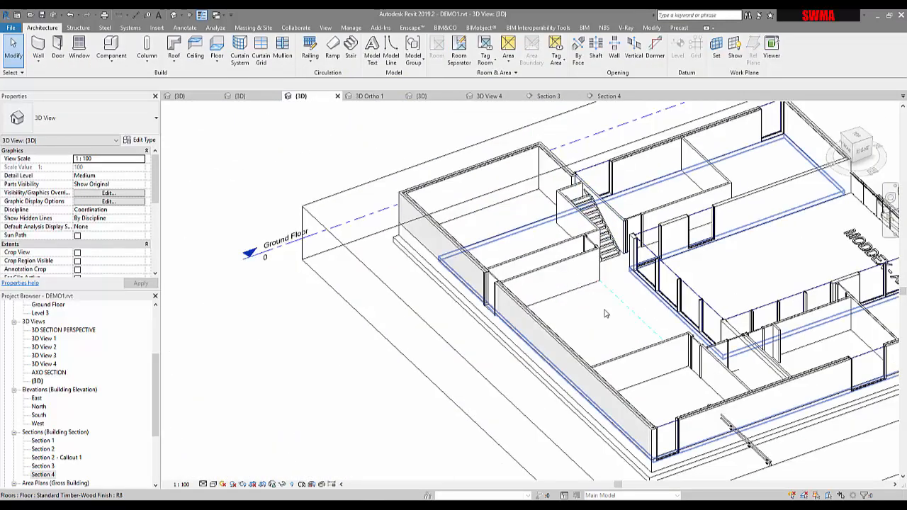
pyautogui.keyDown('shift'); pyautogui.moveTo(606, 314); pyautogui.dragTo(712, 312, button='middle'); pyautogui.keyUp('shift')
pyautogui.click(840, 397)
pyautogui.press('Escape')
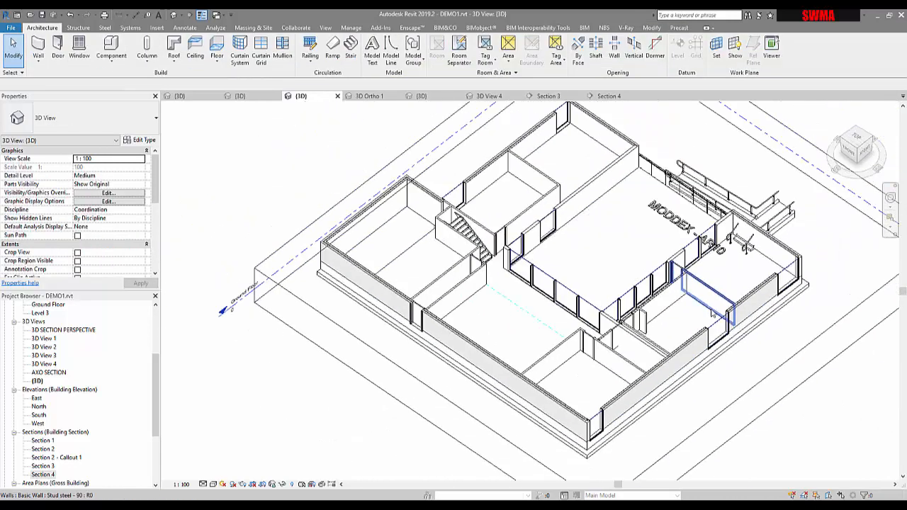
pyautogui.scroll(4, 712, 212)
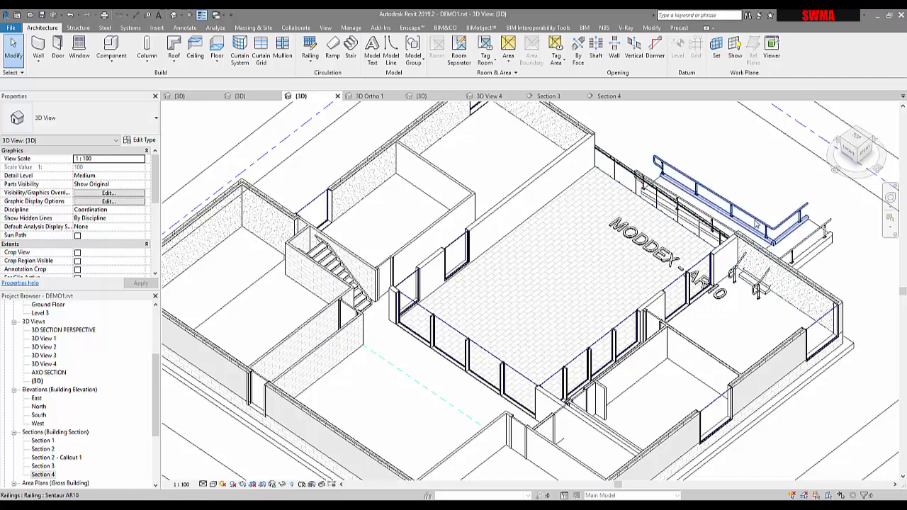
pyautogui.scroll(-3, 663, 255)
pyautogui.moveTo(647, 430); pyautogui.dragTo(648, 323, button='middle')
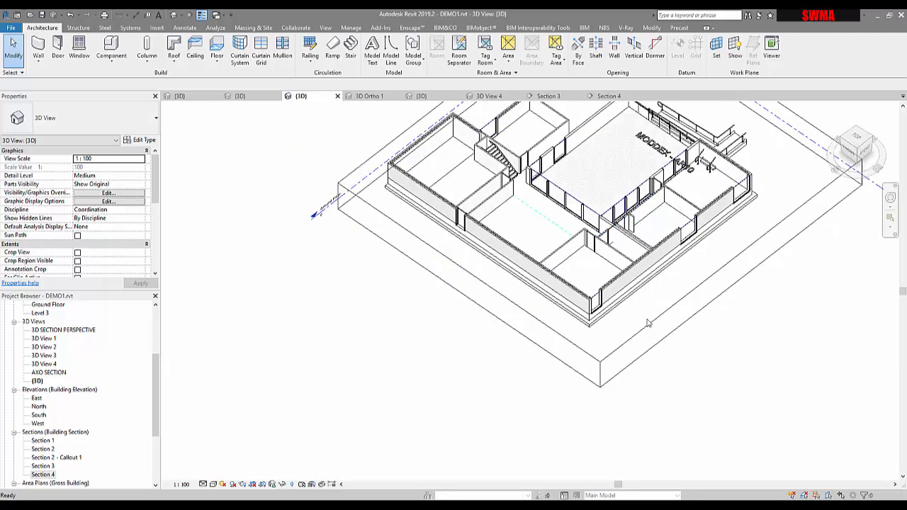
# Open the Ground Floor plan and inspect the existing ramp outside the wall on grid D.
pyautogui.moveTo(593, 243); pyautogui.dragTo(589, 306, button='middle')
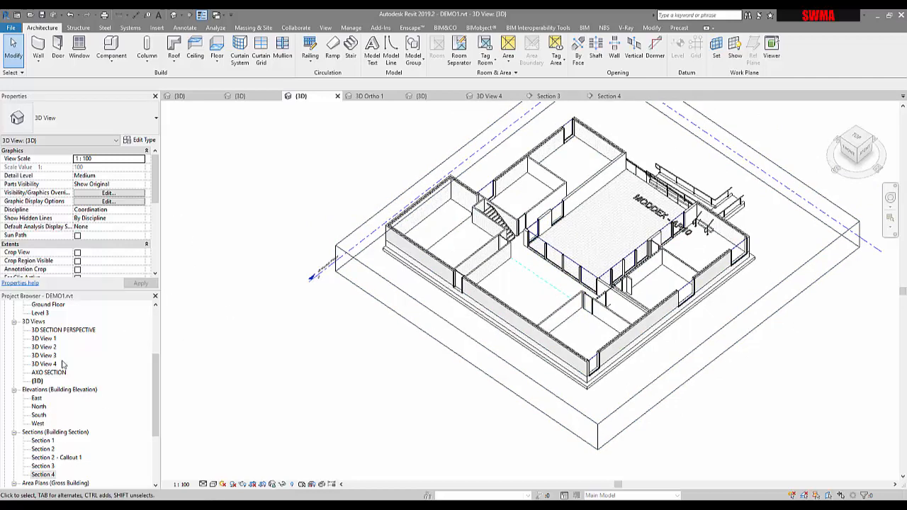
pyautogui.moveTo(281, 345); pyautogui.dragTo(286, 435, button='middle')
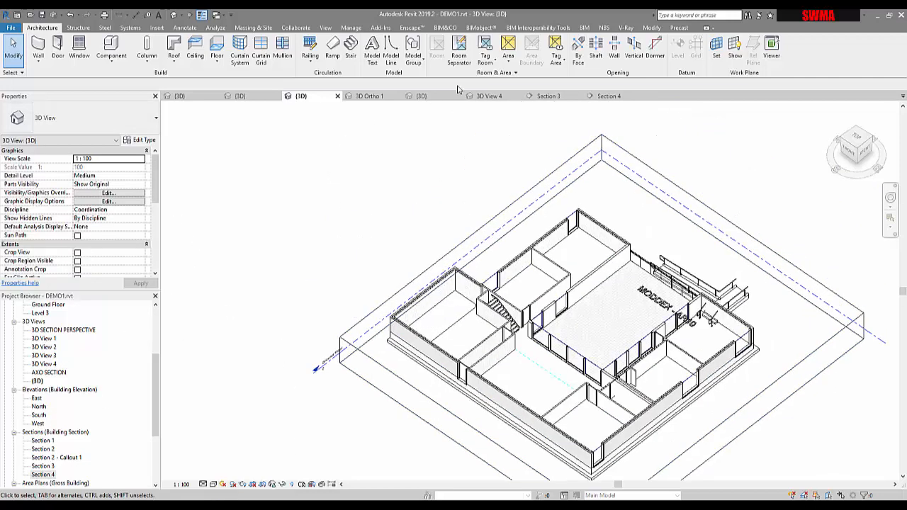
pyautogui.moveTo(155, 376); pyautogui.dragTo(155, 326)
pyautogui.click(61, 339)
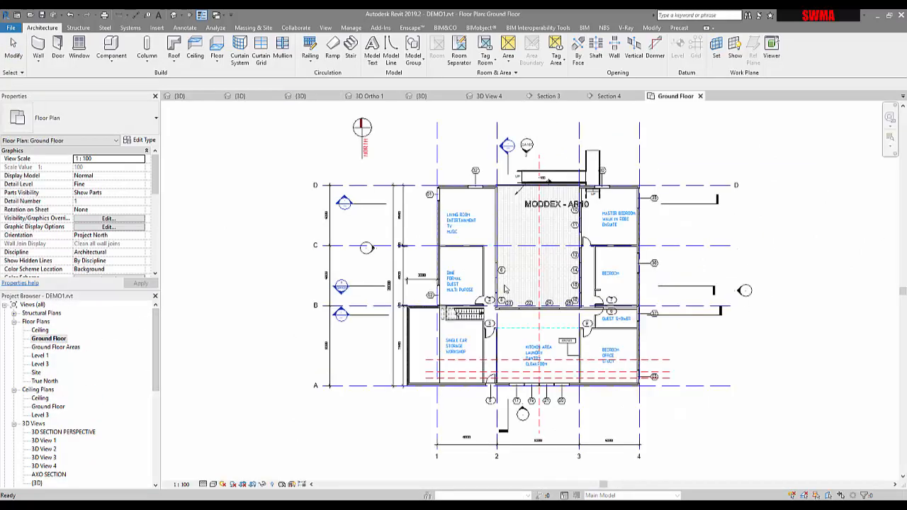
pyautogui.scroll(1, 535, 182)
pyautogui.scroll(3, 535, 183)
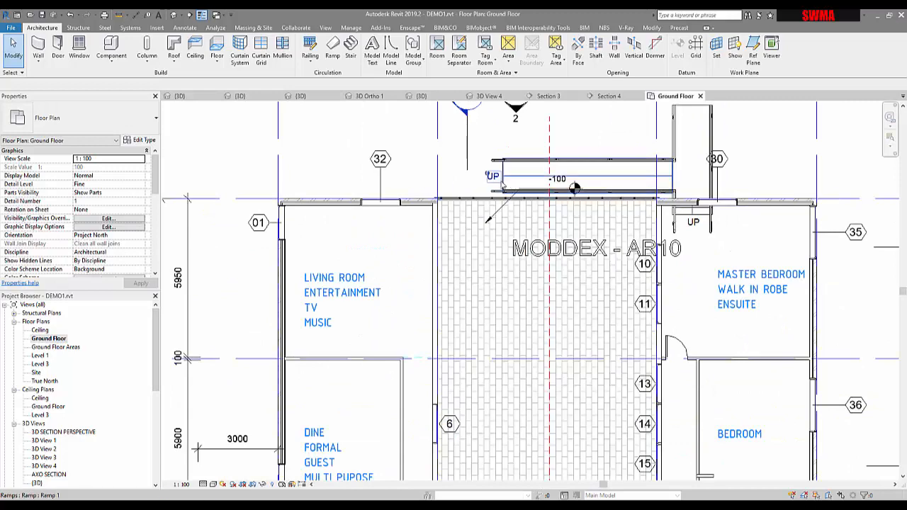
pyautogui.scroll(4, 581, 187)
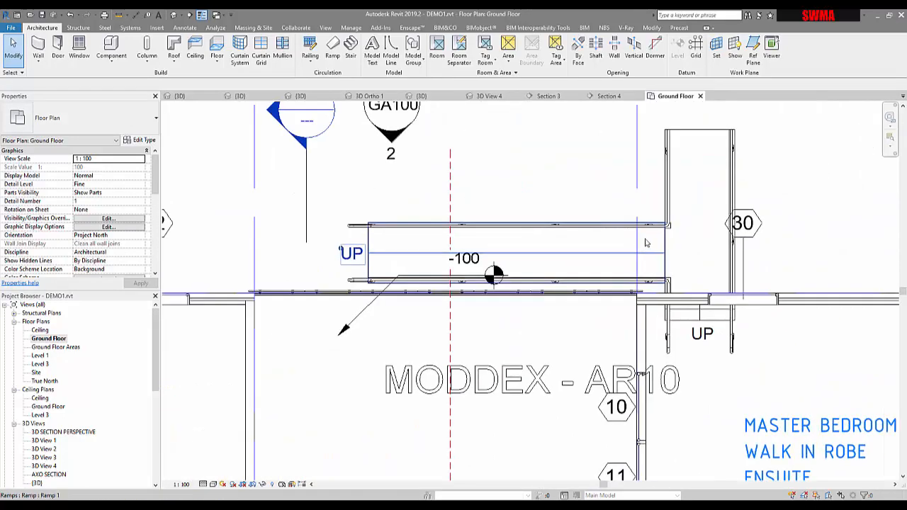
pyautogui.scroll(-4, 666, 223)
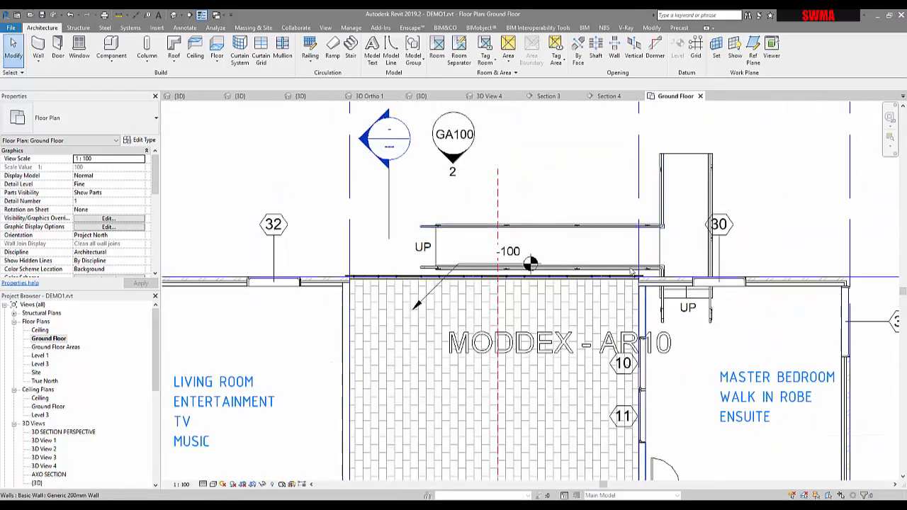
# Create another ramp of the existing ramp's type outside the grid A wall near grid 1, 1000 mm wide with a 4000 mm run.
pyautogui.click(454, 253)
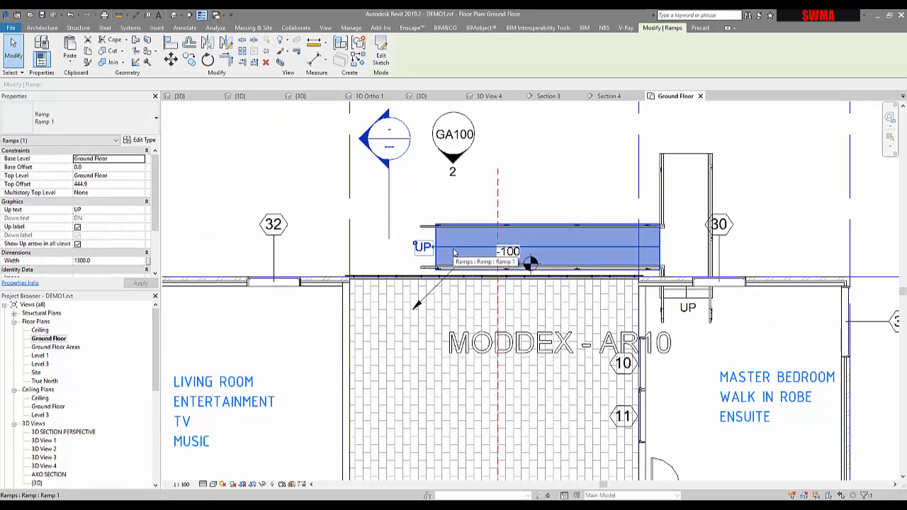
pyautogui.doubleClick(467, 237)
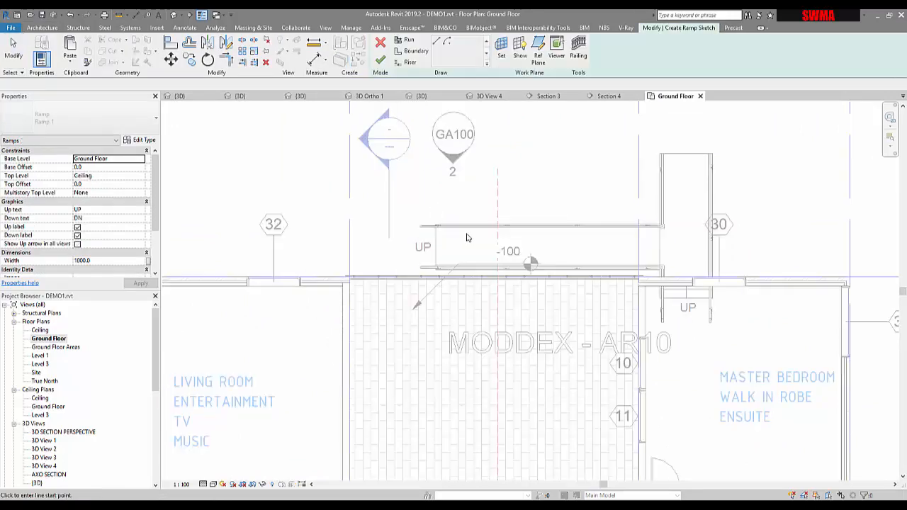
pyautogui.scroll(-3, 464, 238)
pyautogui.scroll(-2, 514, 173)
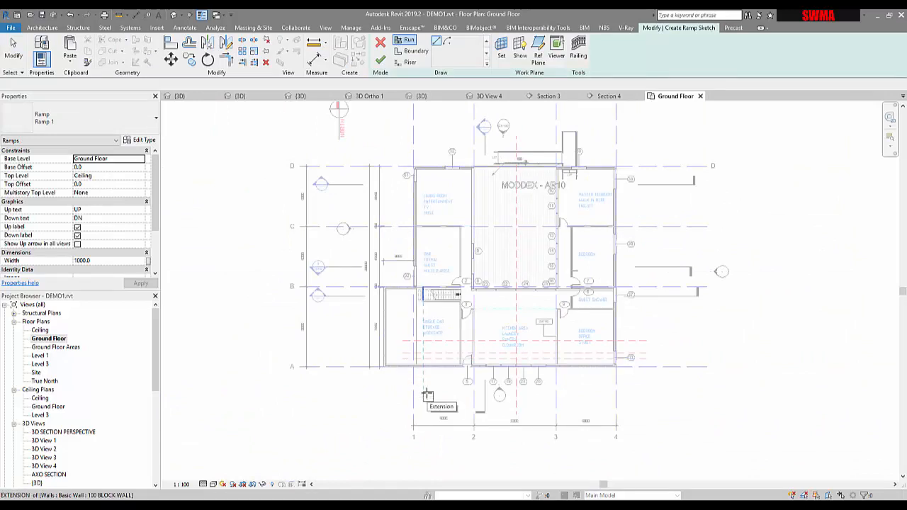
pyautogui.scroll(3, 424, 419)
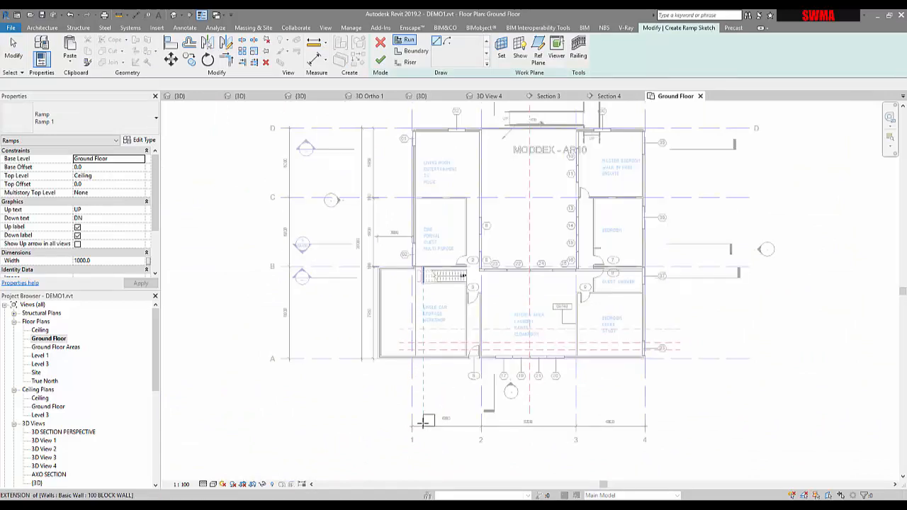
pyautogui.click(424, 420)
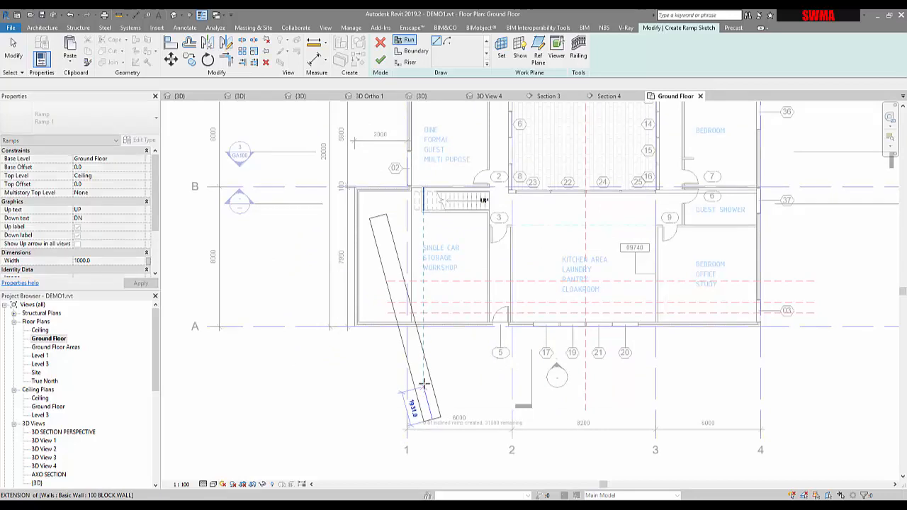
pyautogui.click(432, 348)
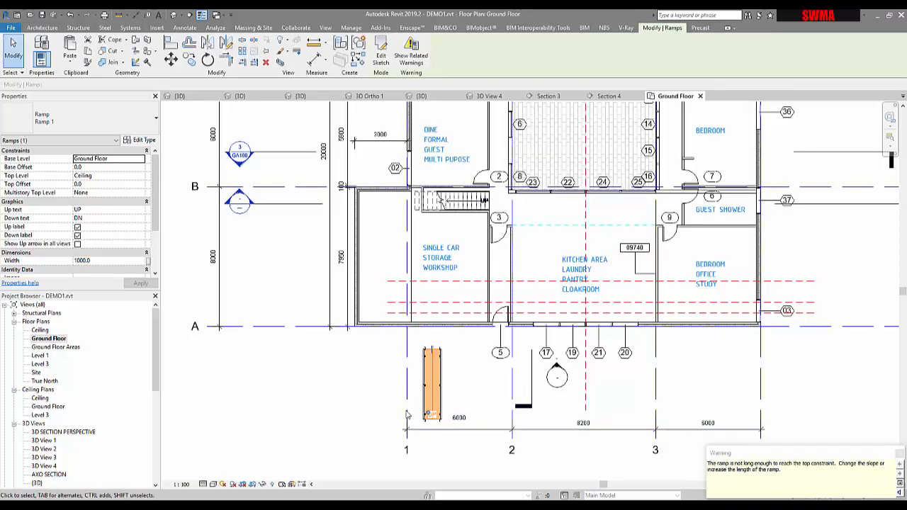
pyautogui.scroll(4, 446, 379)
pyautogui.press('Escape')
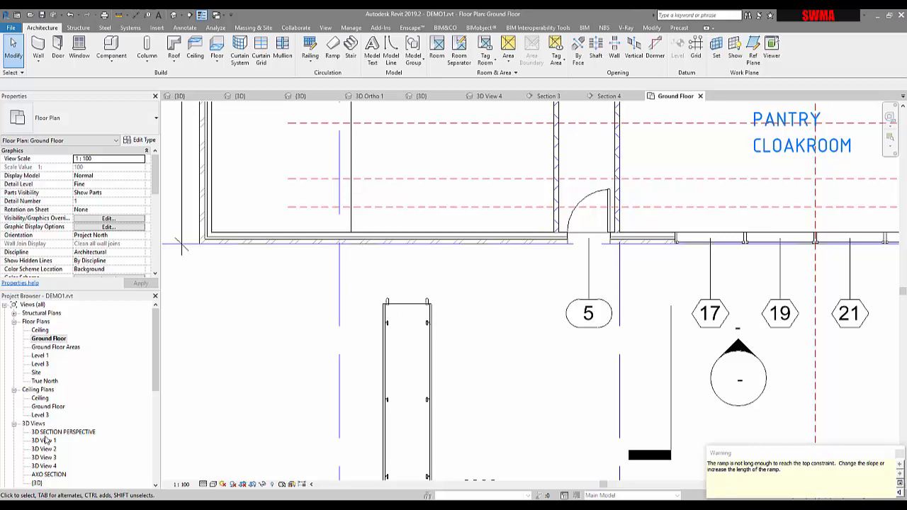
# In the {3D} view, set the Top Level of the new ramp beside the exterior wall to None.
pyautogui.doubleClick(37, 483)
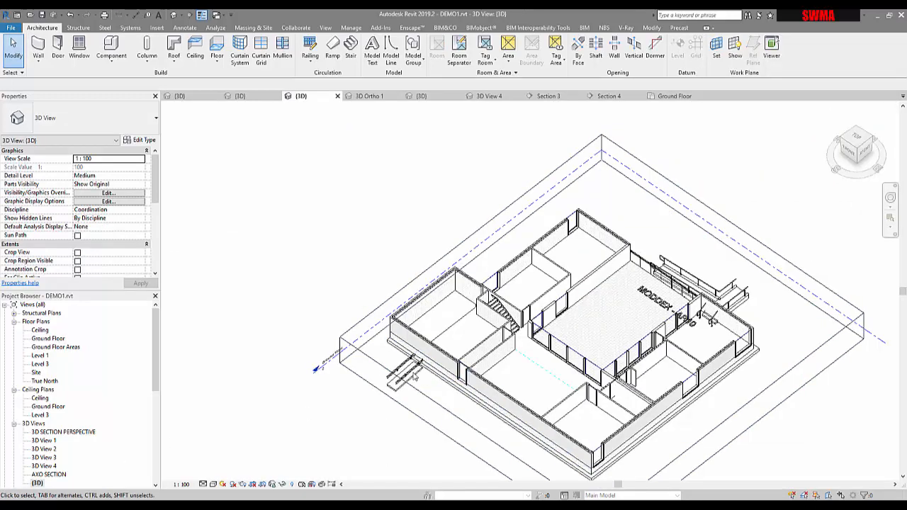
pyautogui.scroll(4, 415, 376)
pyautogui.click(415, 376)
pyautogui.moveTo(415, 377)
pyautogui.keyDown('shift'); pyautogui.mouseDown(button='middle')
pyautogui.moveTo(368, 321)
pyautogui.moveTo(379, 312)
pyautogui.mouseUp(button='middle'); pyautogui.keyUp('shift')
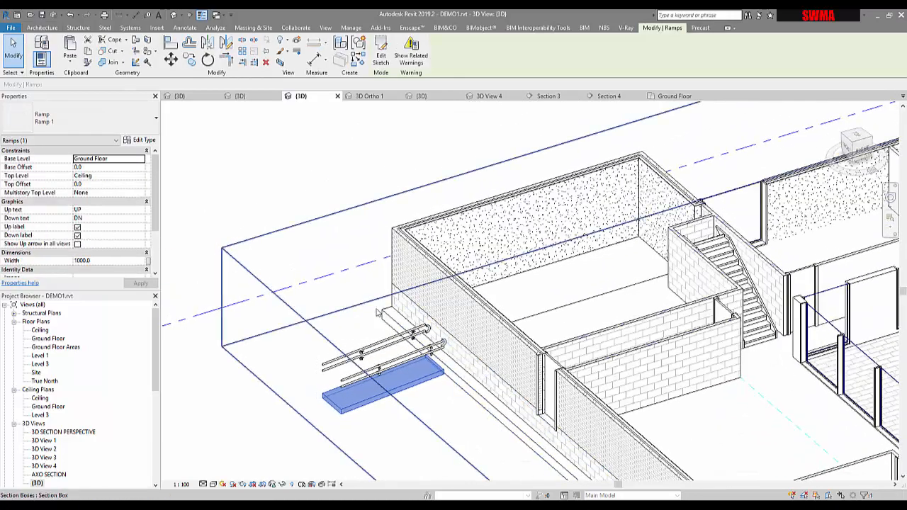
pyautogui.click(379, 311)
pyautogui.click(368, 389)
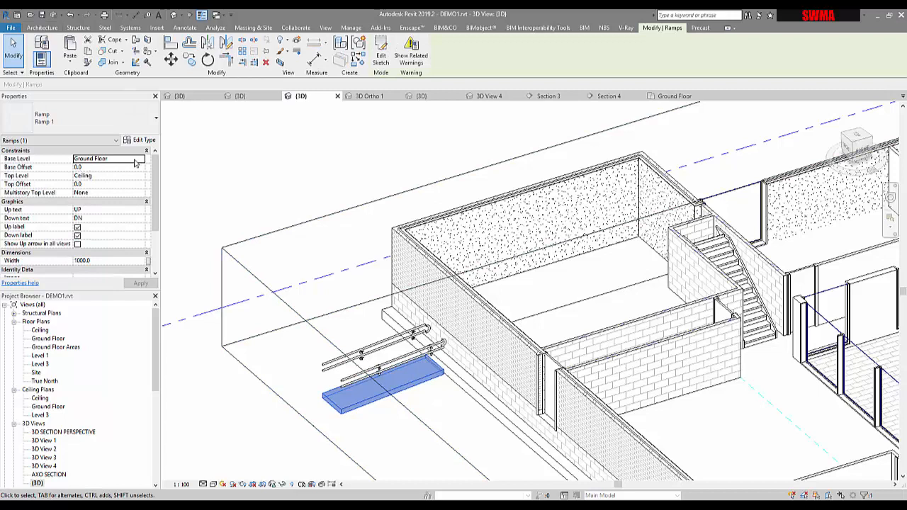
pyautogui.click(140, 159)
pyautogui.click(139, 159)
pyautogui.click(140, 159)
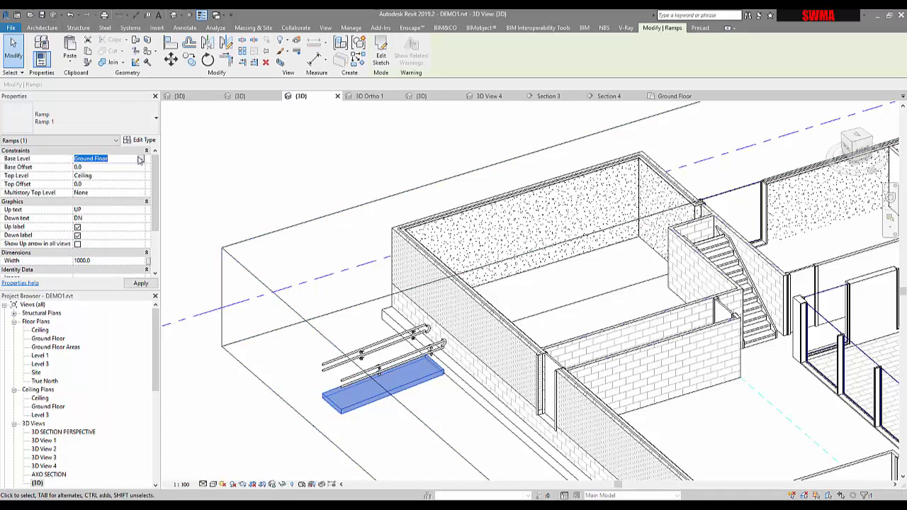
pyautogui.click(141, 176)
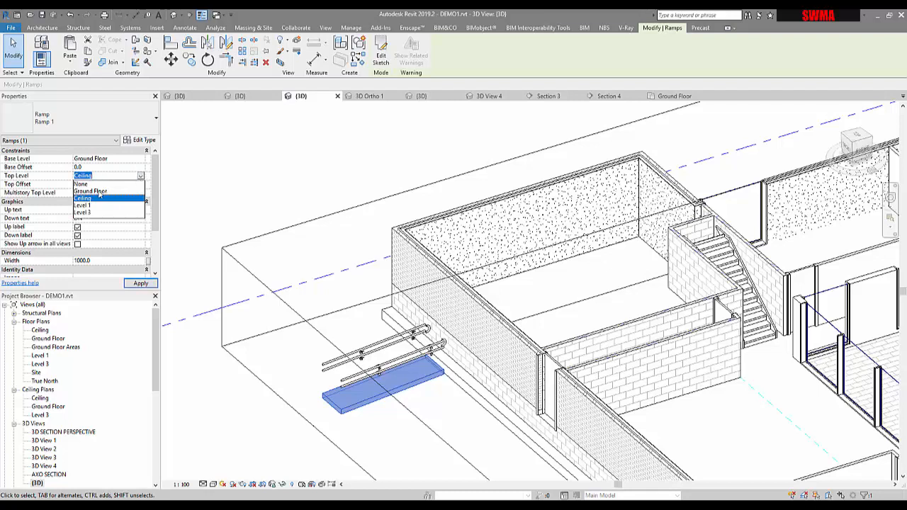
pyautogui.click(82, 184)
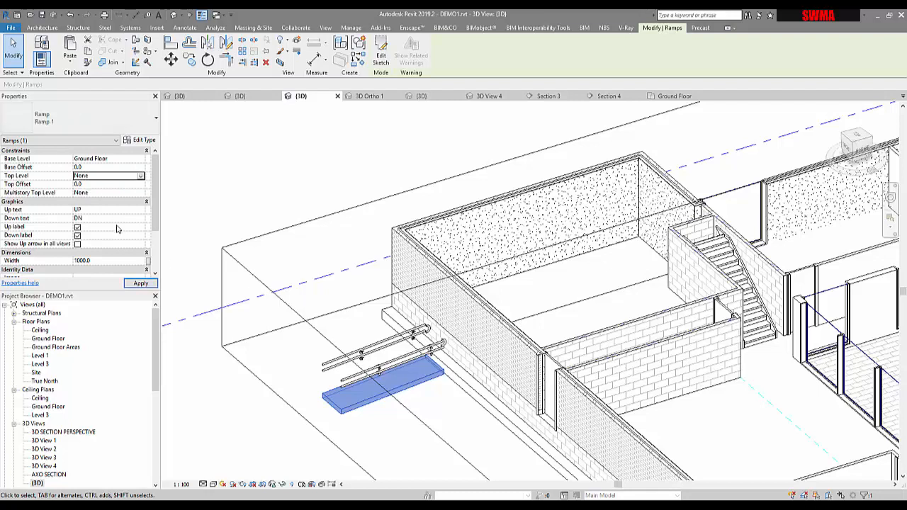
# Set the new ramp's Base Offset to -300.
pyautogui.click(95, 168)
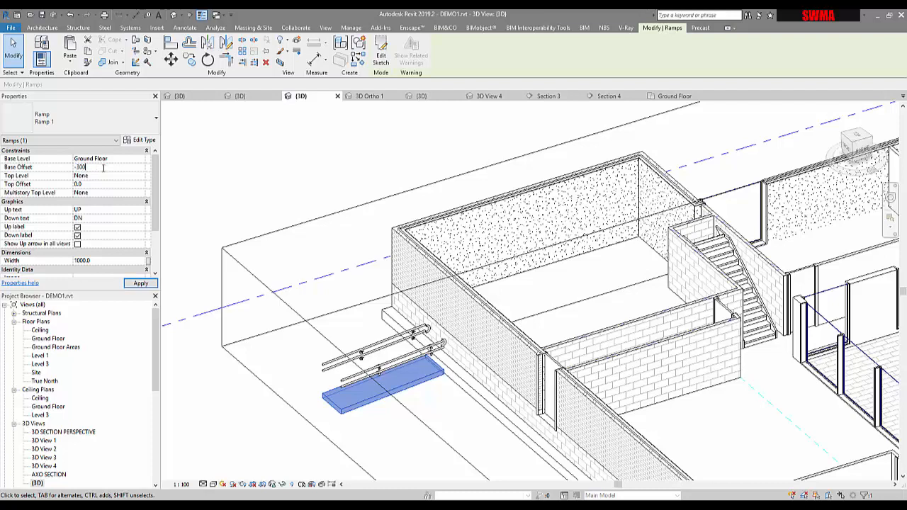
pyautogui.click(140, 283)
pyautogui.click(355, 148)
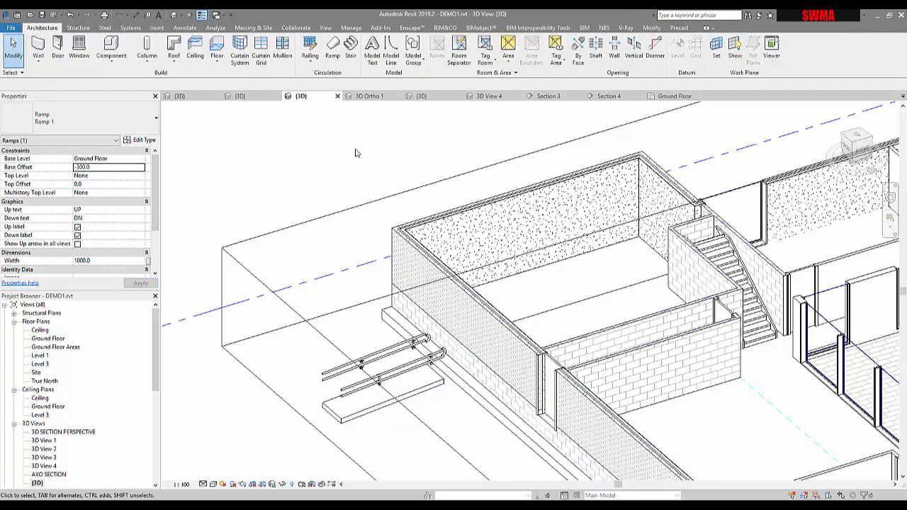
# Edit the new ramp's sketch in the Ground Floor plan, widening its side boundaries to 7340 mm to match the single car storage's inner walls.
pyautogui.click(386, 396)
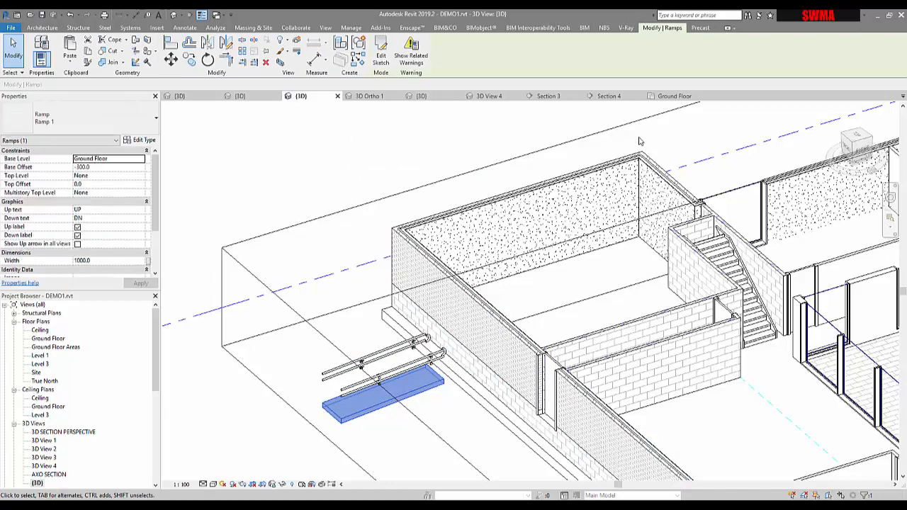
pyautogui.click(650, 97)
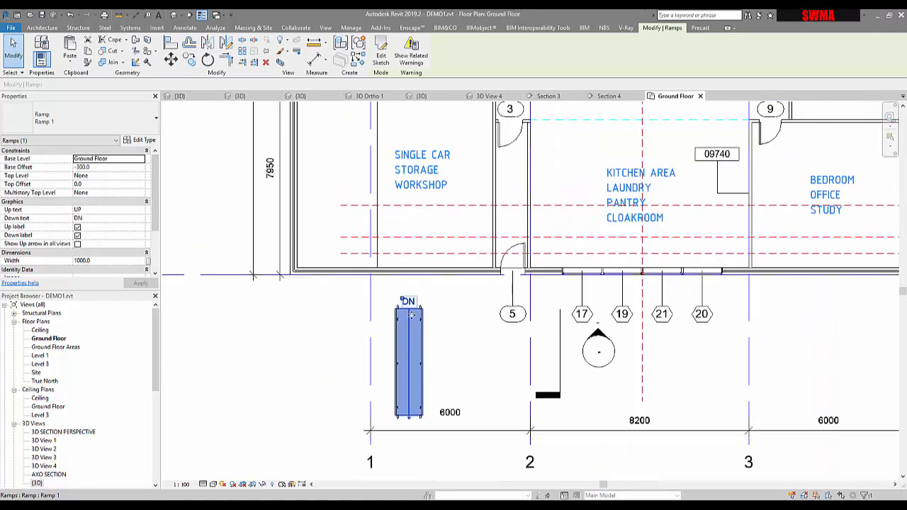
pyautogui.click(381, 53)
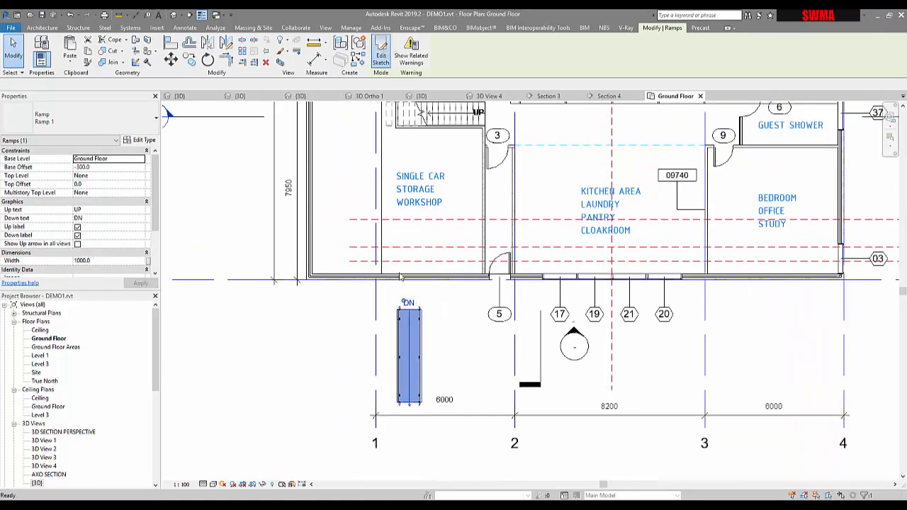
pyautogui.click(399, 344)
pyautogui.moveTo(399, 343); pyautogui.dragTo(311, 320)
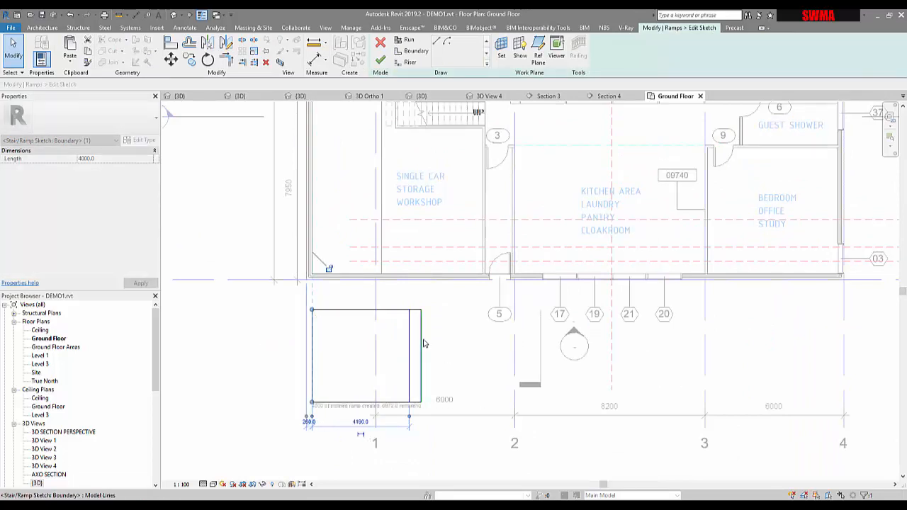
pyautogui.moveTo(421, 330)
pyautogui.mouseDown()
pyautogui.moveTo(484, 330)
pyautogui.moveTo(447, 280)
pyautogui.mouseUp()
# Extend the ramp sketch to the exterior wall, place its outer riser 5500 mm from the wall line, and finish the sketch.
pyautogui.click(448, 310)
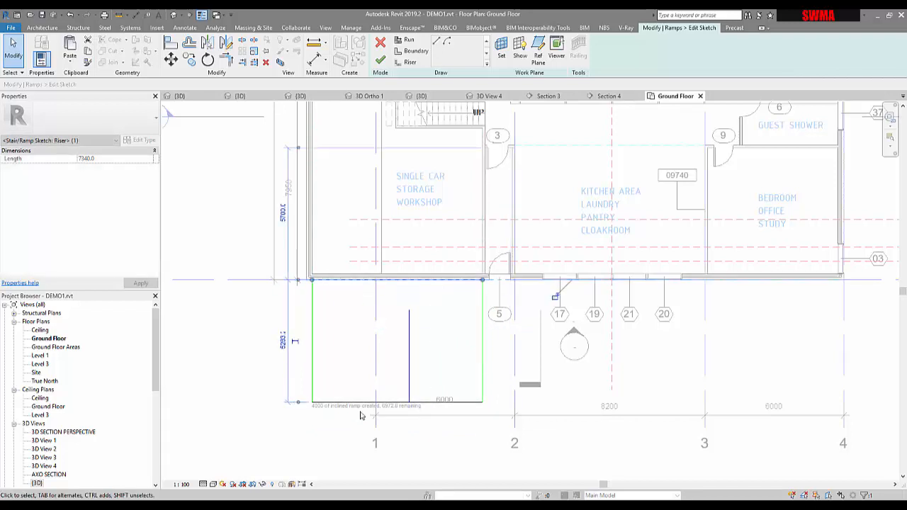
pyautogui.scroll(2, 375, 412)
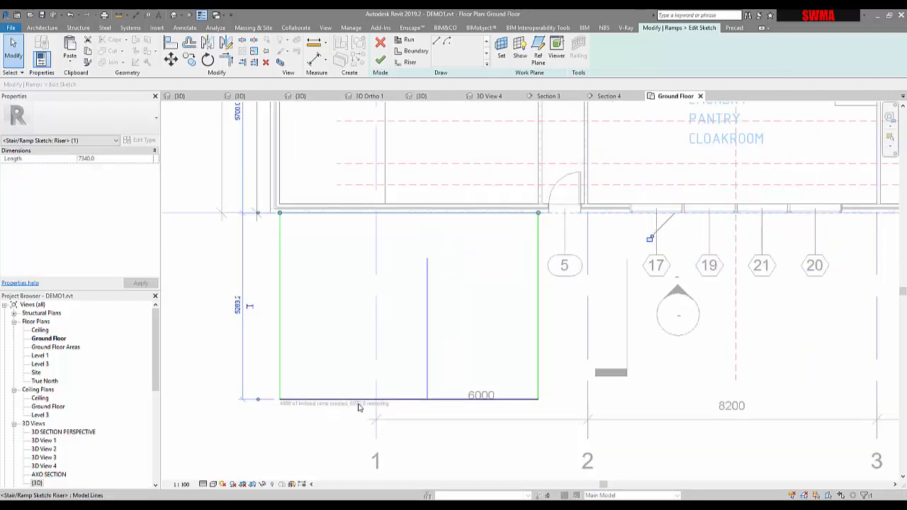
pyautogui.moveTo(351, 401); pyautogui.dragTo(352, 406)
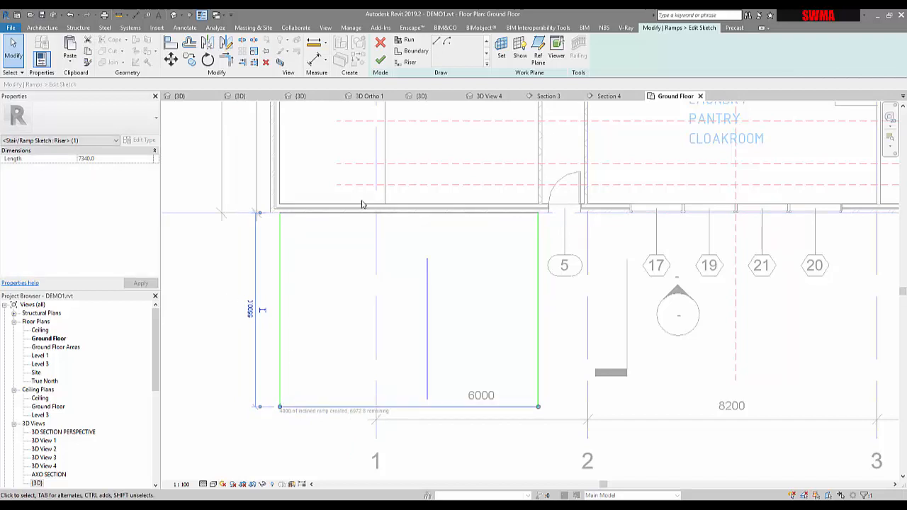
pyautogui.click(381, 62)
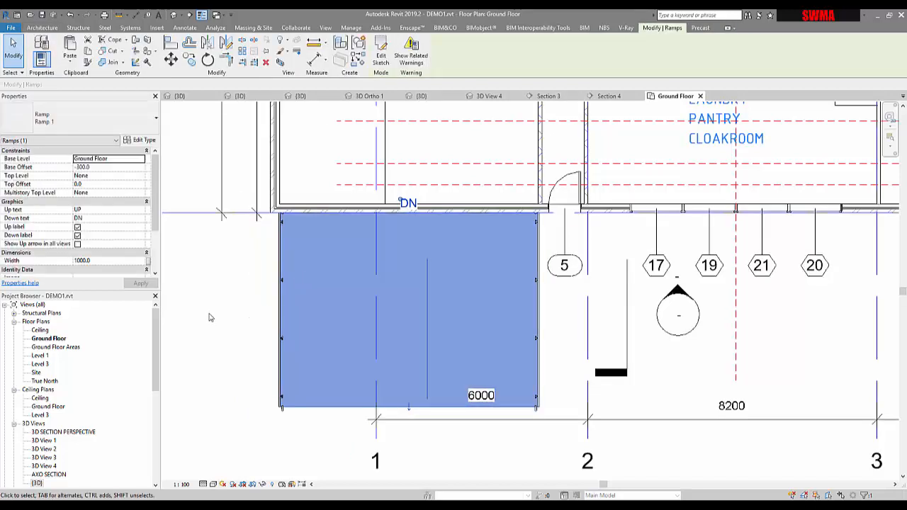
pyautogui.click(211, 318)
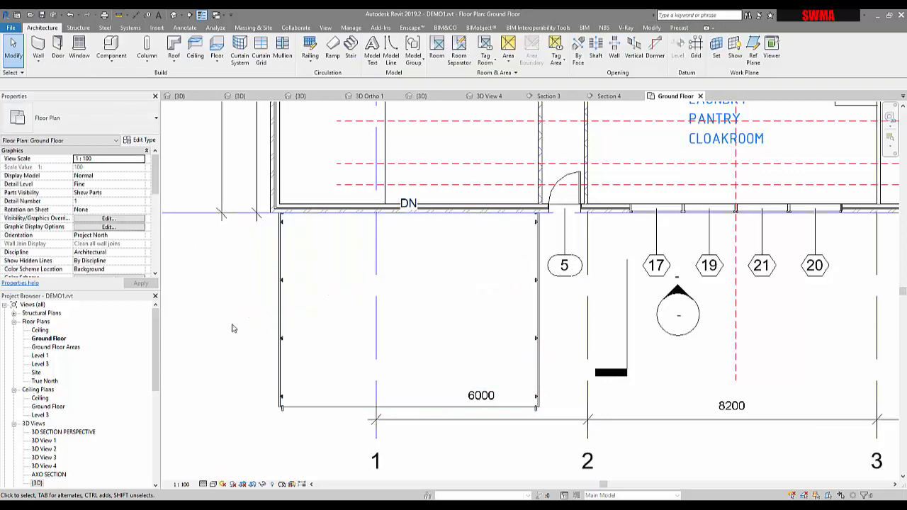
# Move the Section 2 line west so it cuts through the new ramp, and open that section view.
pyautogui.click(338, 408)
pyautogui.scroll(-3, 339, 394)
pyautogui.press('Escape')
pyautogui.moveTo(349, 363); pyautogui.dragTo(345, 446, button='middle')
pyautogui.scroll(-2, 382, 386)
pyautogui.moveTo(381, 385); pyautogui.dragTo(391, 414, button='middle')
pyautogui.click(435, 230)
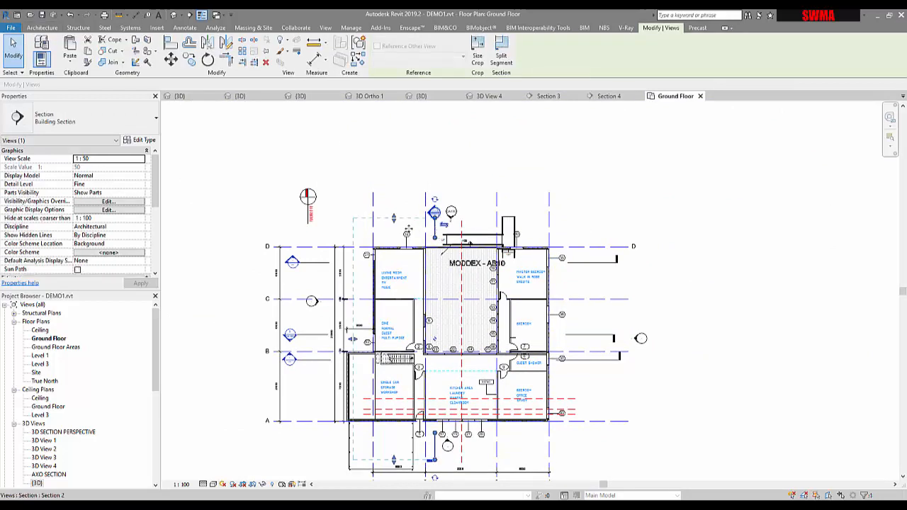
pyautogui.moveTo(408, 230); pyautogui.dragTo(389, 248)
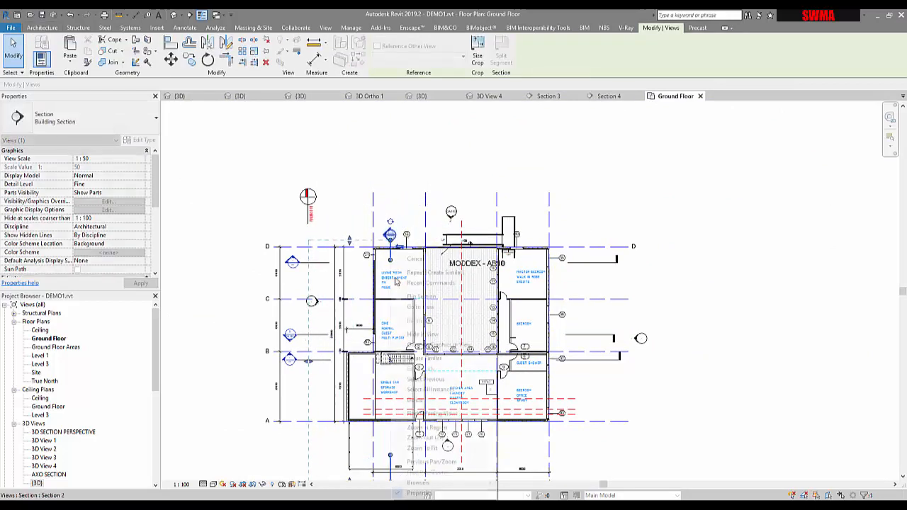
pyautogui.rightClick(387, 249)
pyautogui.click(438, 306)
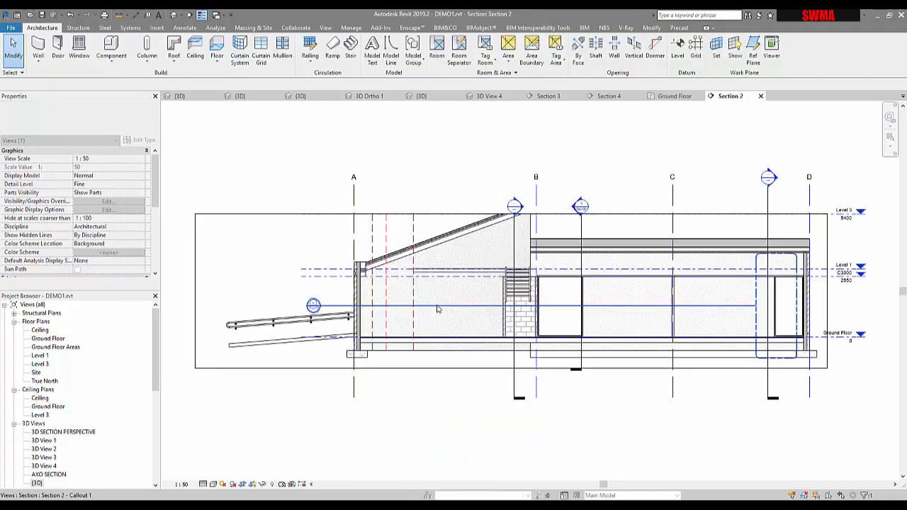
# Check the new ramp's type properties, including its maximum incline length and Ramp Max Slope.
pyautogui.scroll(5, 401, 383)
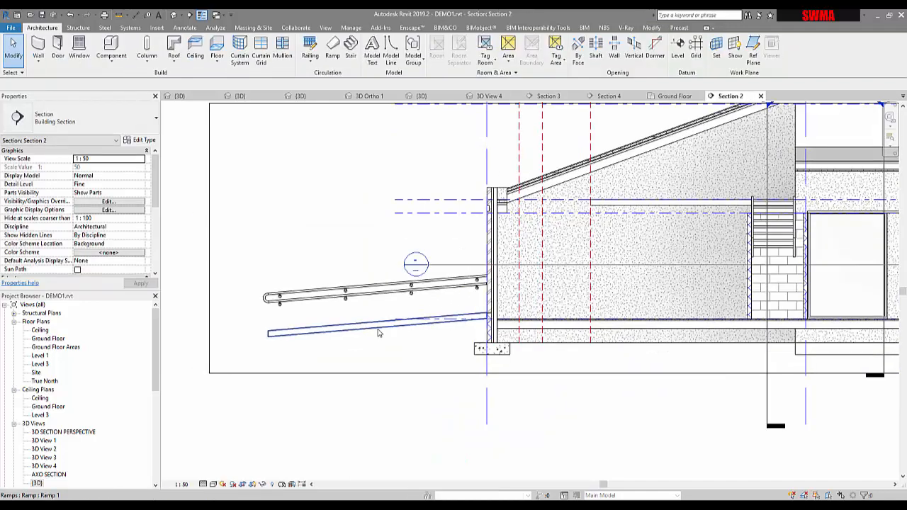
pyautogui.click(380, 333)
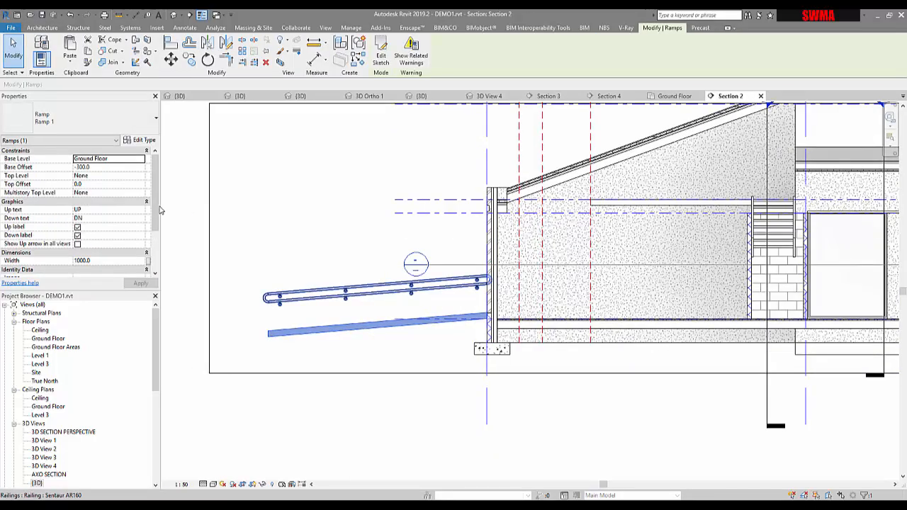
pyautogui.scroll(-3, 157, 216)
pyautogui.scroll(3, 149, 191)
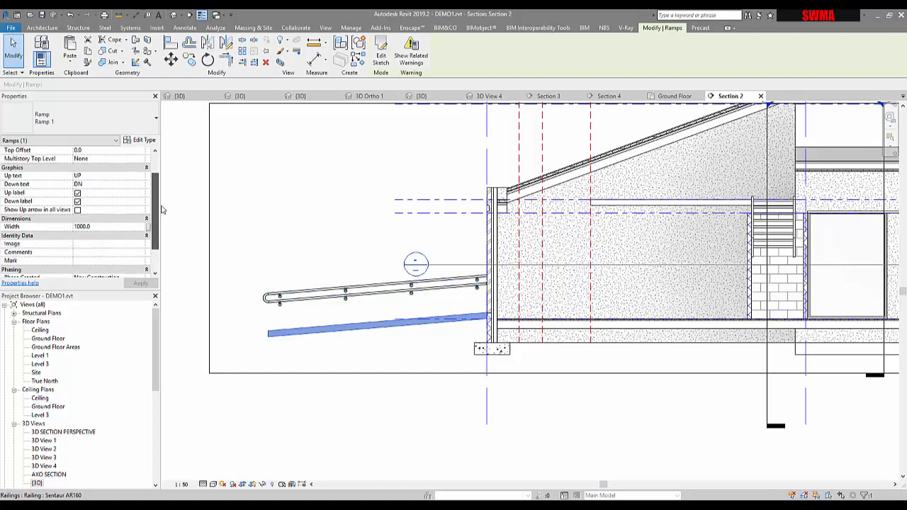
pyautogui.click(138, 141)
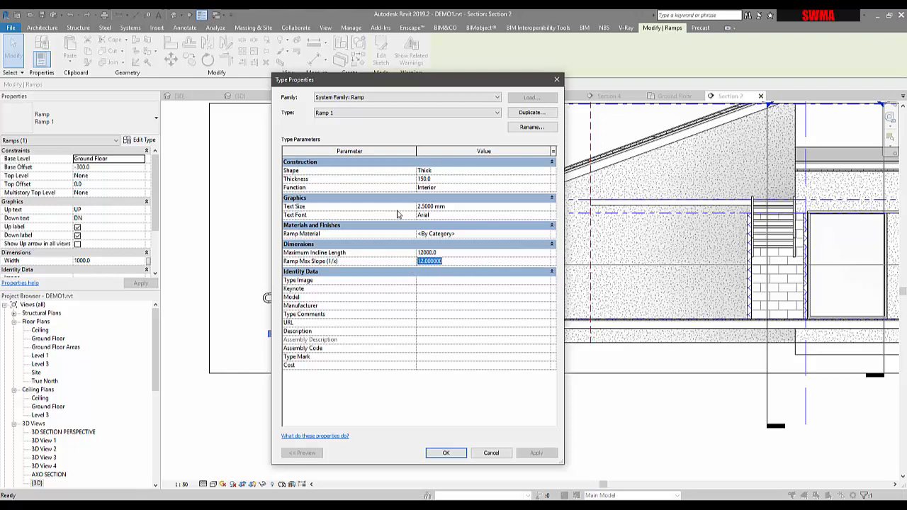
pyautogui.click(447, 453)
pyautogui.click(336, 401)
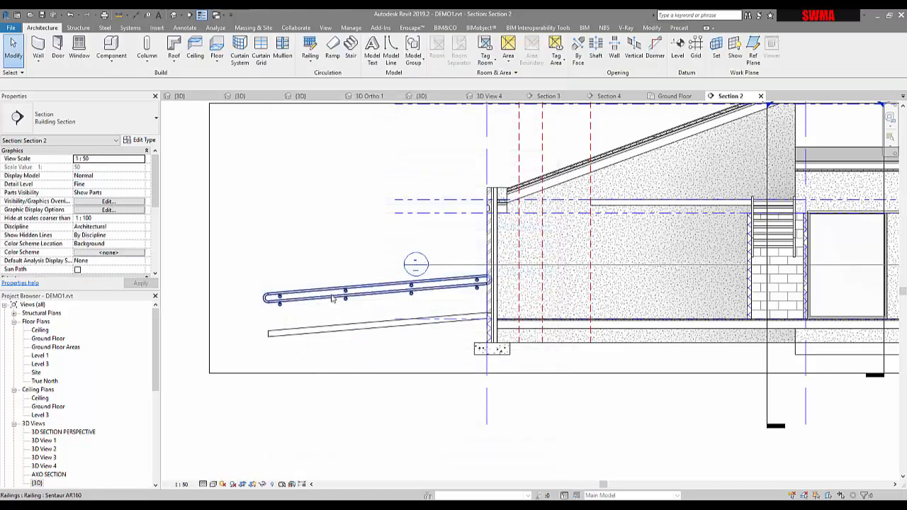
# Delete the handrail above the new ramp in Section 2 and inspect where the ramp meets the exterior wall.
pyautogui.click(333, 298)
pyautogui.press('Delete')
pyautogui.click(374, 332)
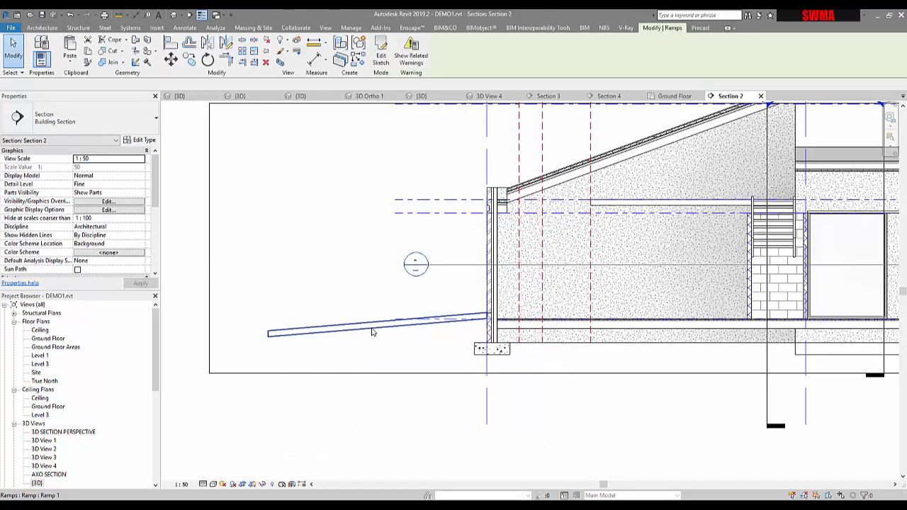
pyautogui.scroll(4, 425, 361)
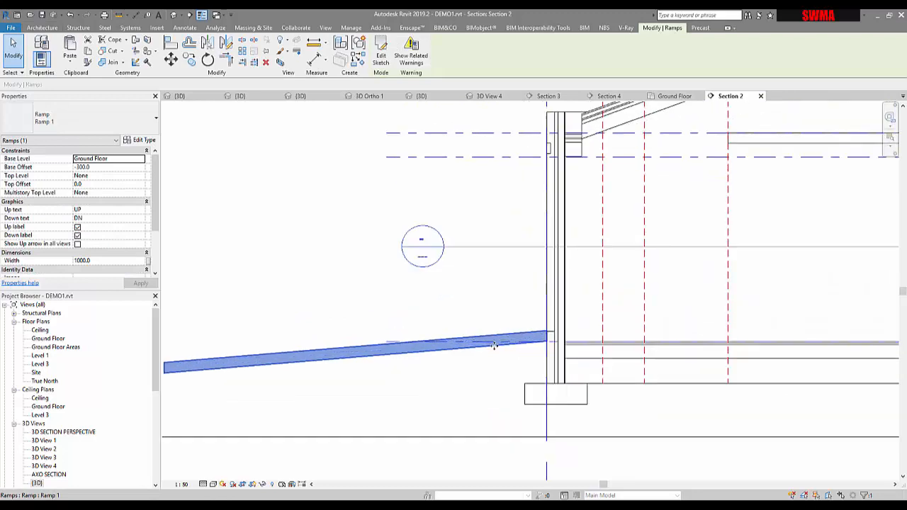
pyautogui.scroll(-1, 494, 346)
pyautogui.moveTo(494, 346); pyautogui.dragTo(569, 340, button='middle')
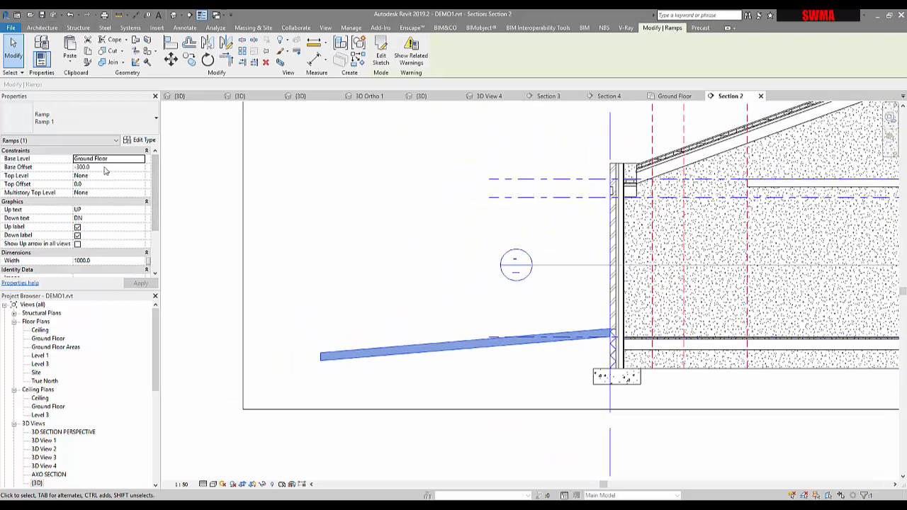
pyautogui.scroll(-3, 372, 331)
pyautogui.scroll(-1, 437, 352)
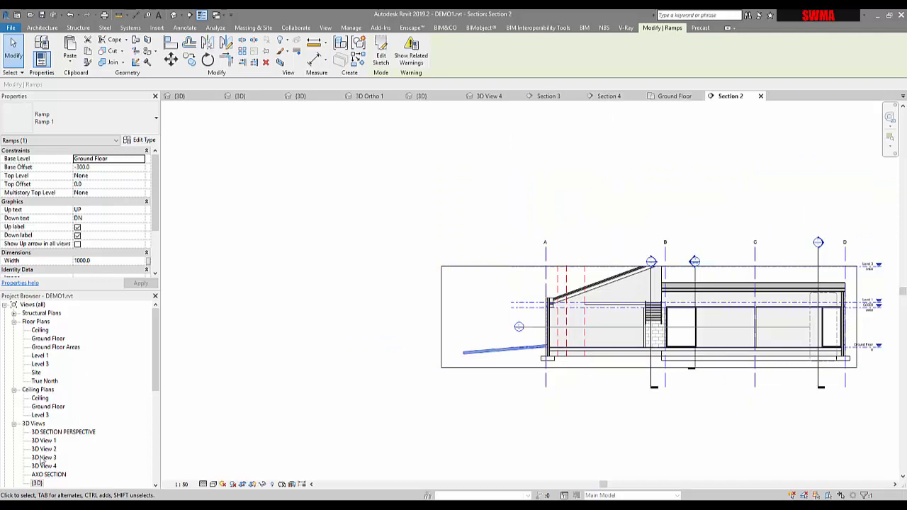
# Delete the new ramp outside the single car storage in DEMO1's default 3D view.
pyautogui.doubleClick(36, 483)
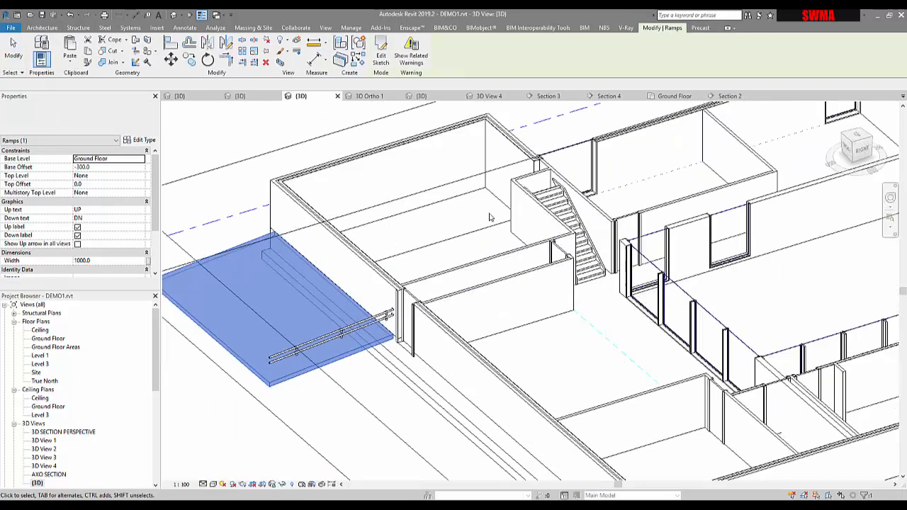
pyautogui.click(277, 363)
pyautogui.click(353, 293)
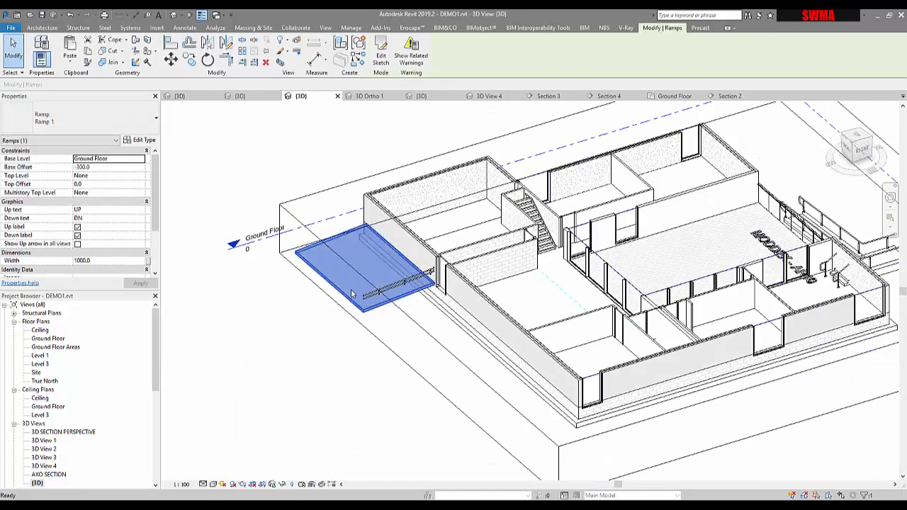
pyautogui.press('Delete')
# Inspect the Sentaur AR Upstand and the raised landing floor of the MODDEX - AR10 sample at the back of the house.
pyautogui.moveTo(761, 264); pyautogui.dragTo(486, 319, button='middle')
pyautogui.scroll(3, 655, 316)
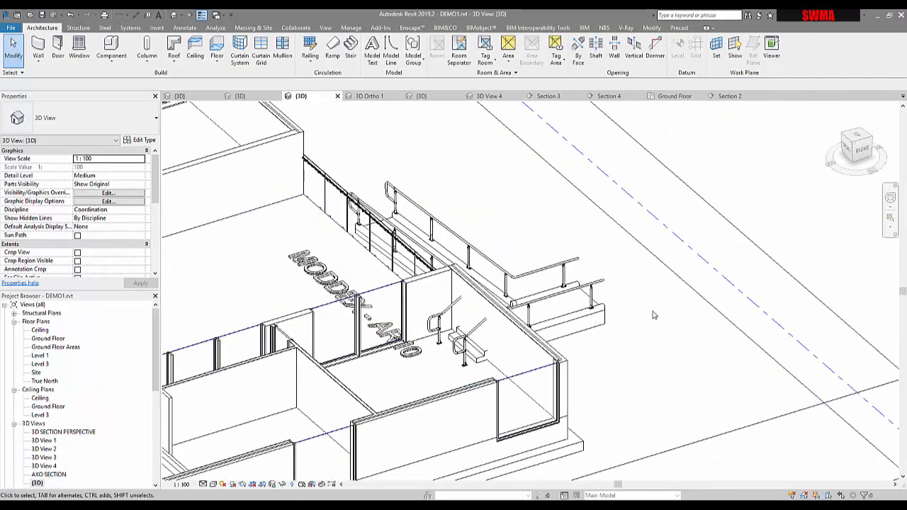
pyautogui.click(601, 320)
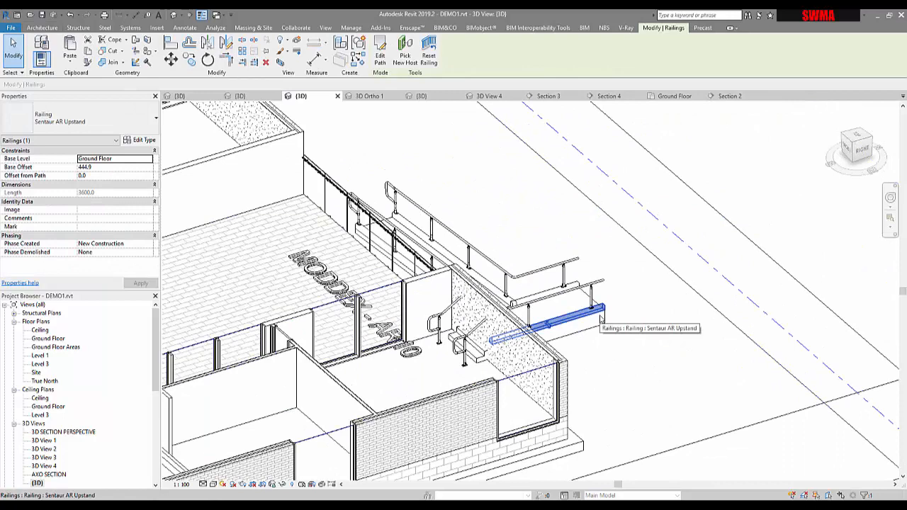
pyautogui.scroll(2, 603, 312)
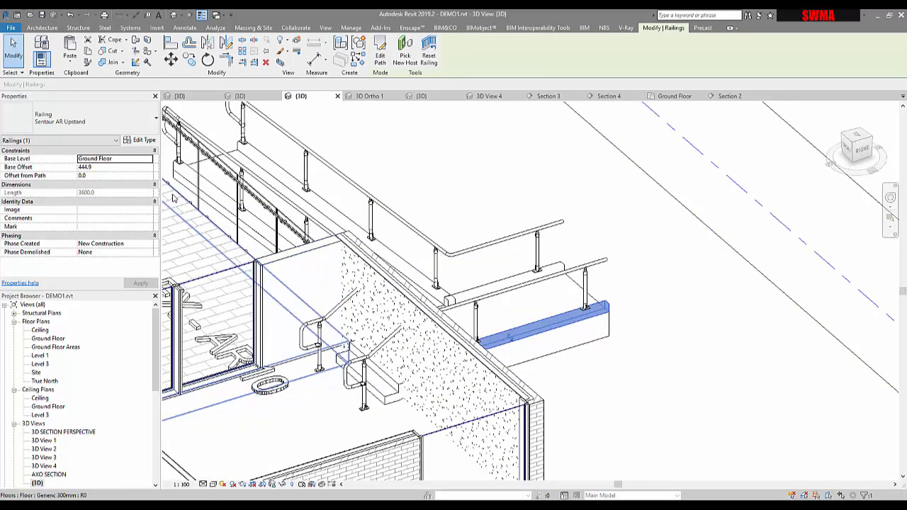
pyautogui.scroll(3, 538, 268)
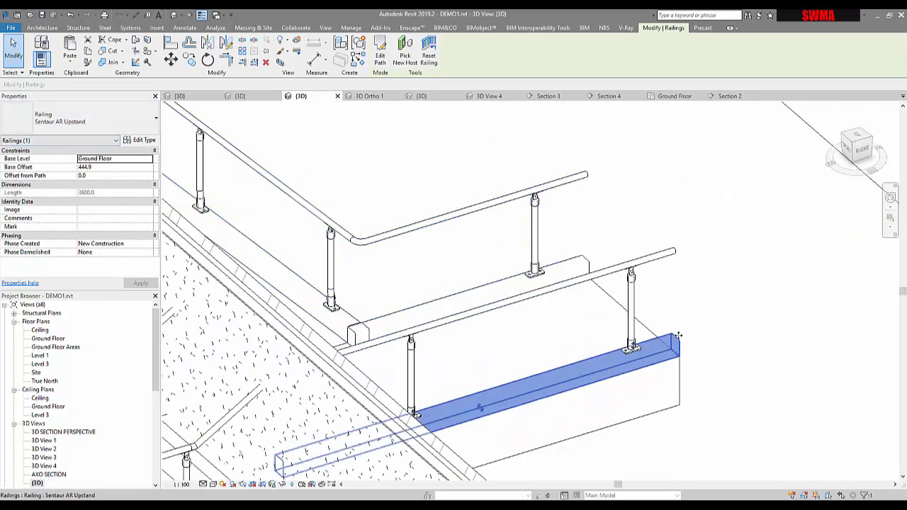
pyautogui.press('Escape')
pyautogui.click(683, 341)
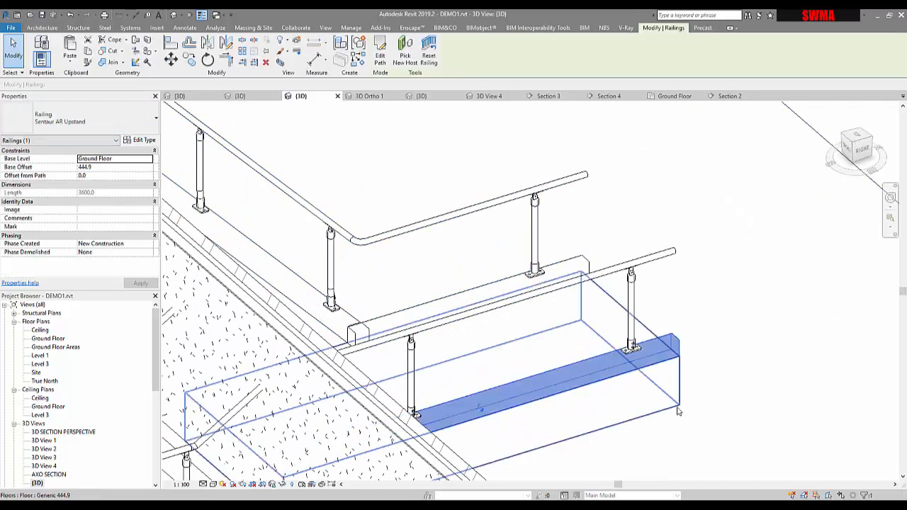
pyautogui.press('Escape')
pyautogui.click(679, 411)
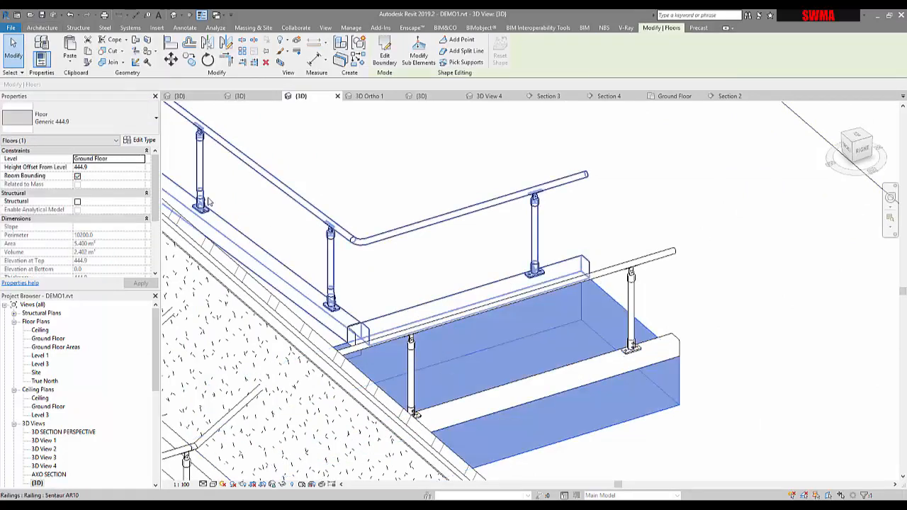
pyautogui.press('Escape')
# Delete the AR10 sample's stair railing, along with its landing floor, long upstand and outer handrail.
pyautogui.click(636, 282)
pyautogui.press('Delete')
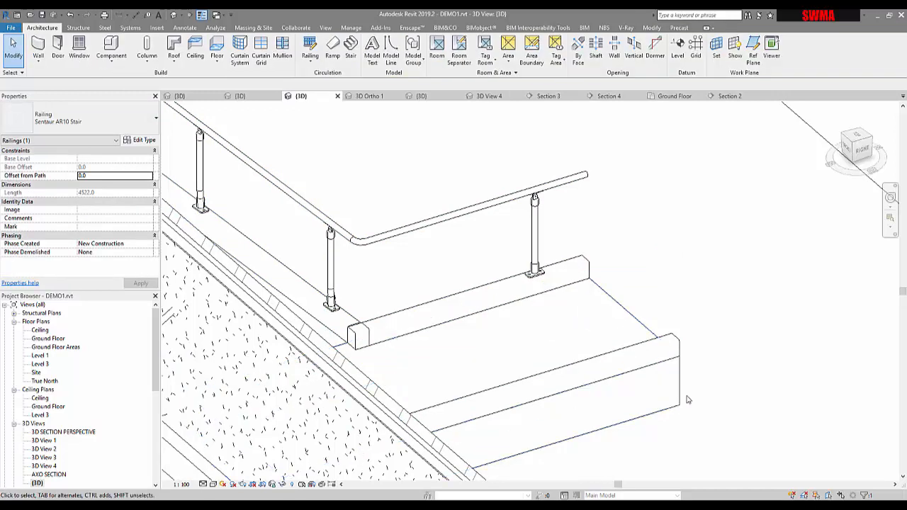
pyautogui.moveTo(705, 402); pyautogui.dragTo(554, 201)
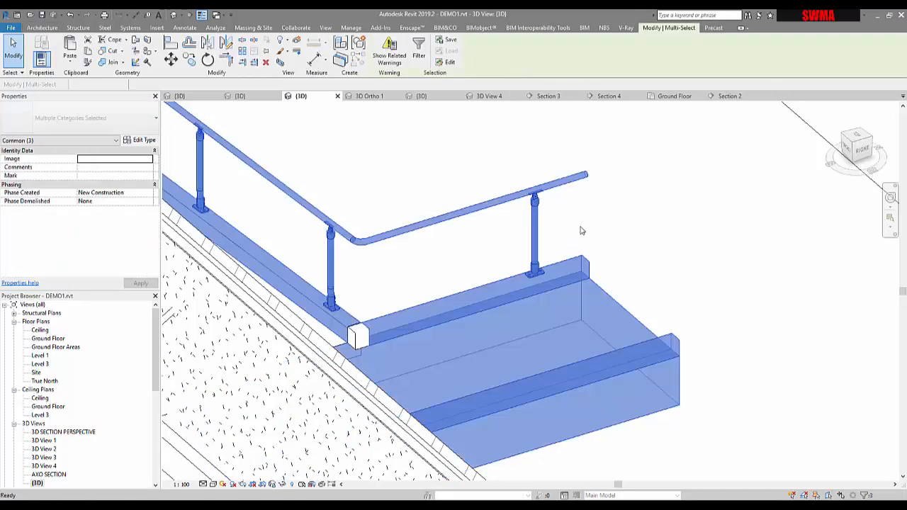
pyautogui.press('Delete')
# Delete the AR10 sample's short upstand block, its ramp and the leftover handrail piece beside the brick wall.
pyautogui.click(358, 333)
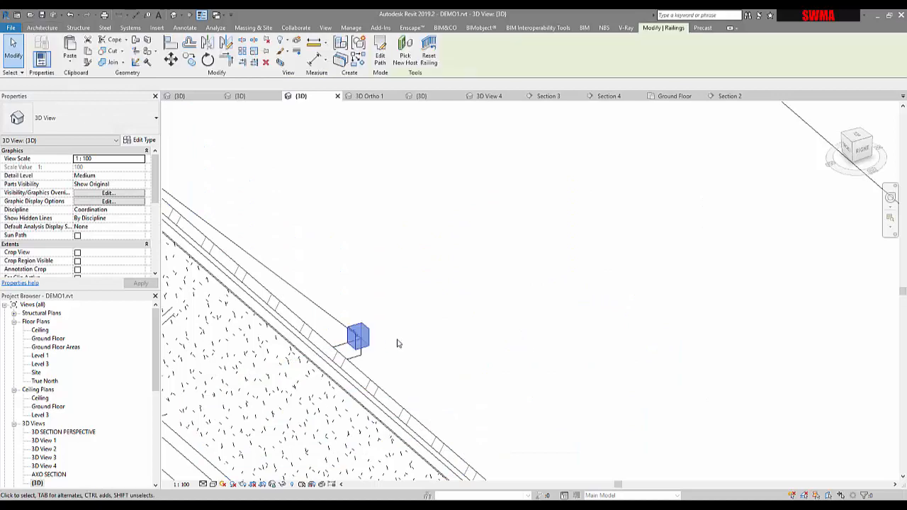
pyautogui.keyDown('shift'); pyautogui.moveTo(398, 343); pyautogui.dragTo(595, 346, button='middle'); pyautogui.keyUp('shift')
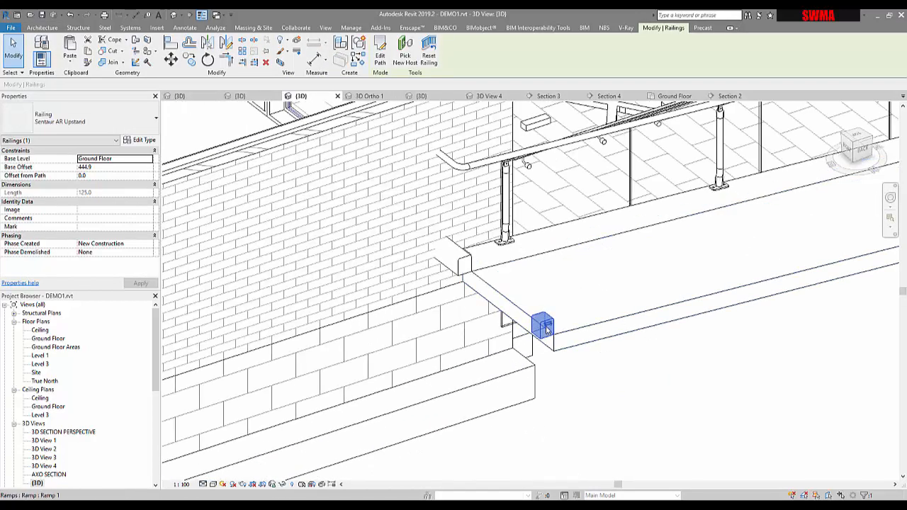
pyautogui.press('Delete')
pyautogui.click(573, 332)
pyautogui.press('Delete')
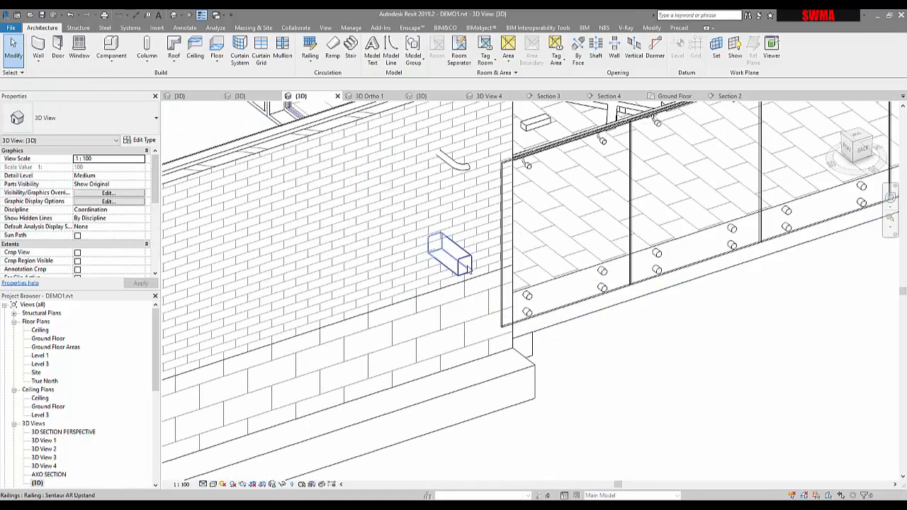
pyautogui.click(461, 169)
pyautogui.press('Delete')
# Delete the MODDEX - AR10 model text from the floor.
pyautogui.scroll(-2, 520, 218)
pyautogui.keyDown('shift'); pyautogui.moveTo(520, 218); pyautogui.dragTo(555, 298, button='middle'); pyautogui.keyUp('shift')
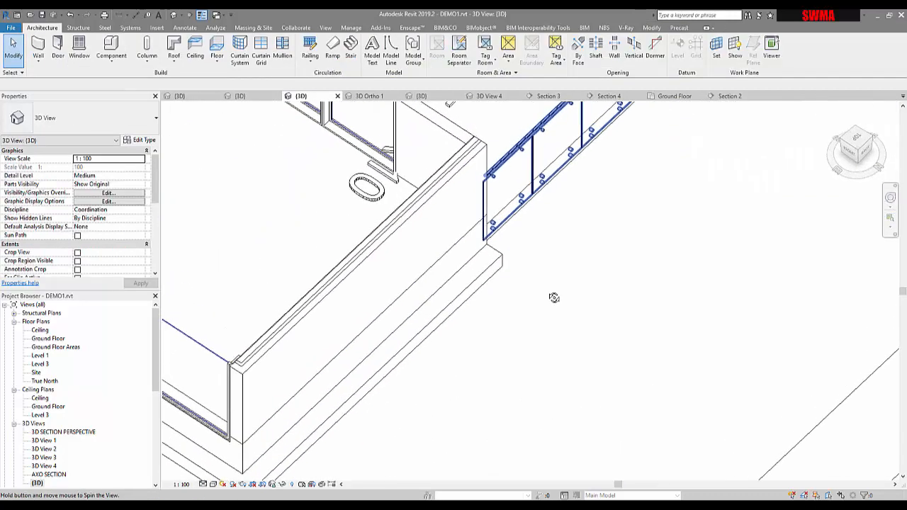
pyautogui.moveTo(533, 334); pyautogui.dragTo(541, 423, button='middle')
pyautogui.click(506, 172)
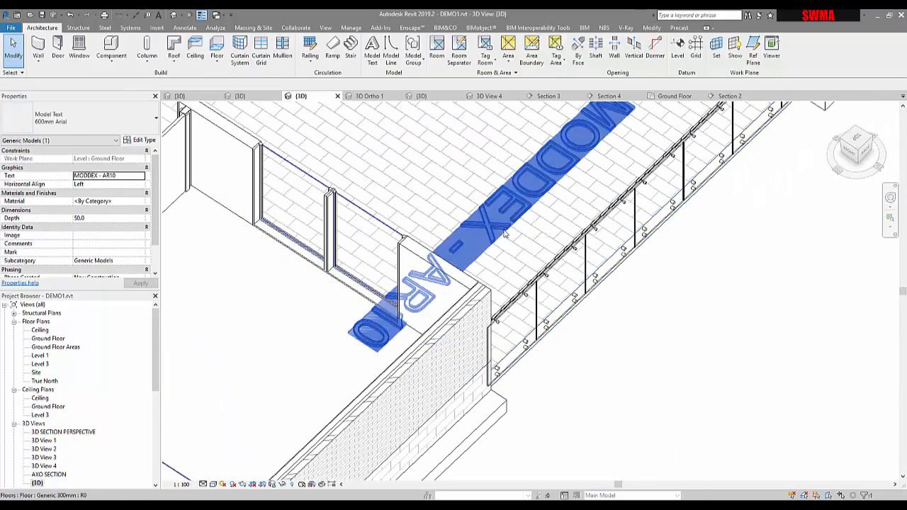
pyautogui.press('Delete')
pyautogui.scroll(-5, 671, 303)
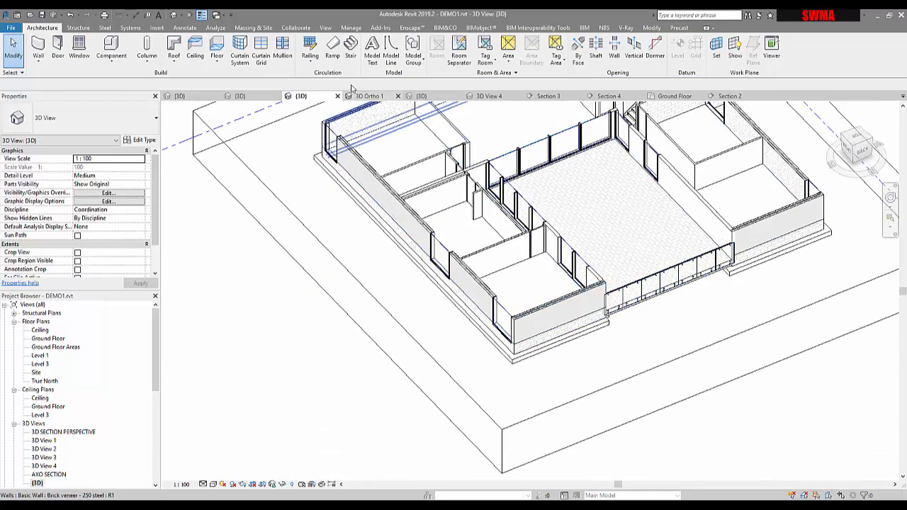
# Look through the 3D views of the Moddex AssistRail sample and Axiom glass balustrade files, and return to DEMO1.
pyautogui.click(239, 96)
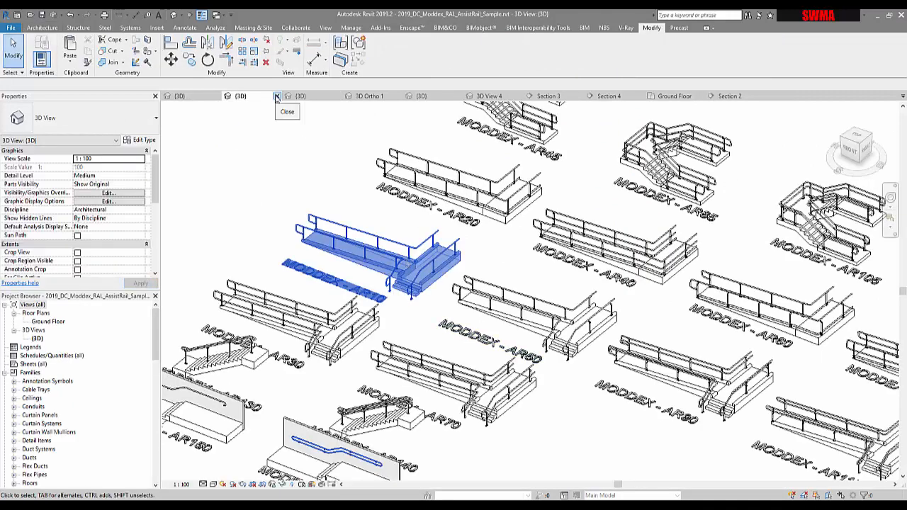
pyautogui.click(205, 98)
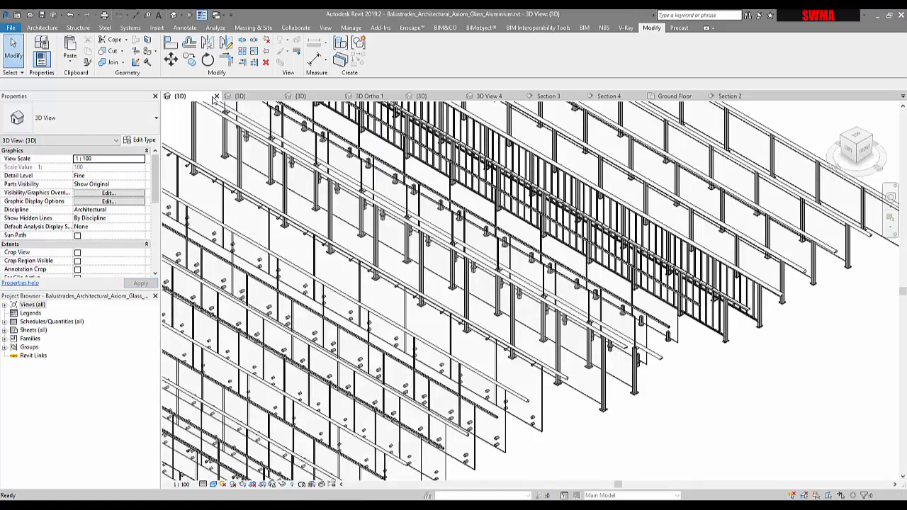
pyautogui.click(301, 97)
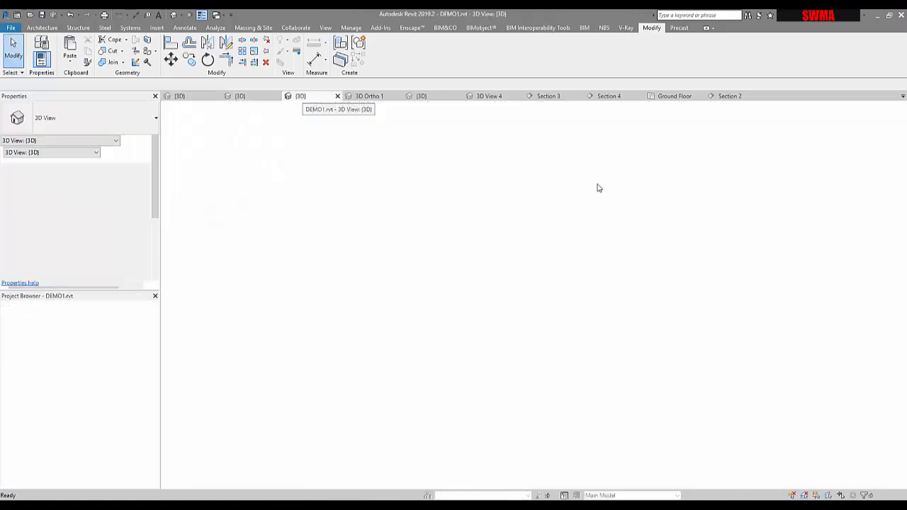
# Switch to the 3D Ortho 1 view of 2016 Stairs.rvt and examine the Residential - Spiral and Spiral w Stringer stairs.
pyautogui.click(376, 96)
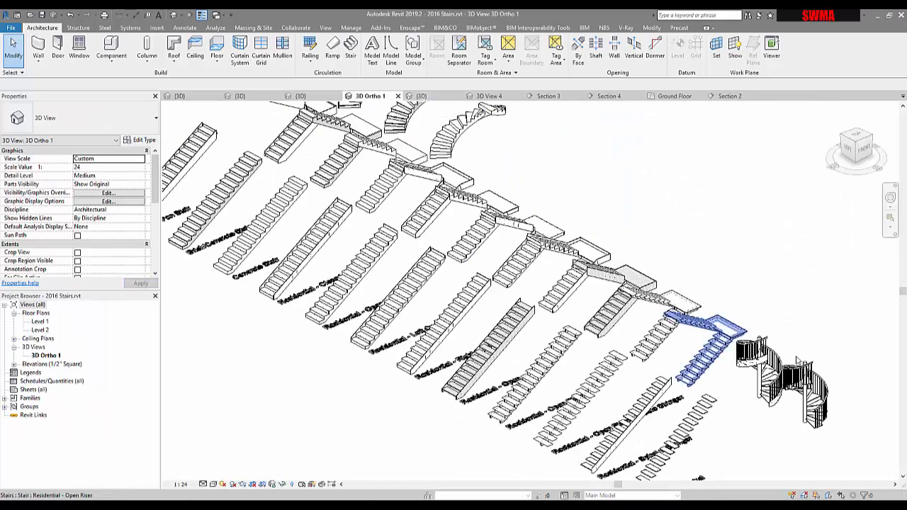
pyautogui.scroll(8, 766, 432)
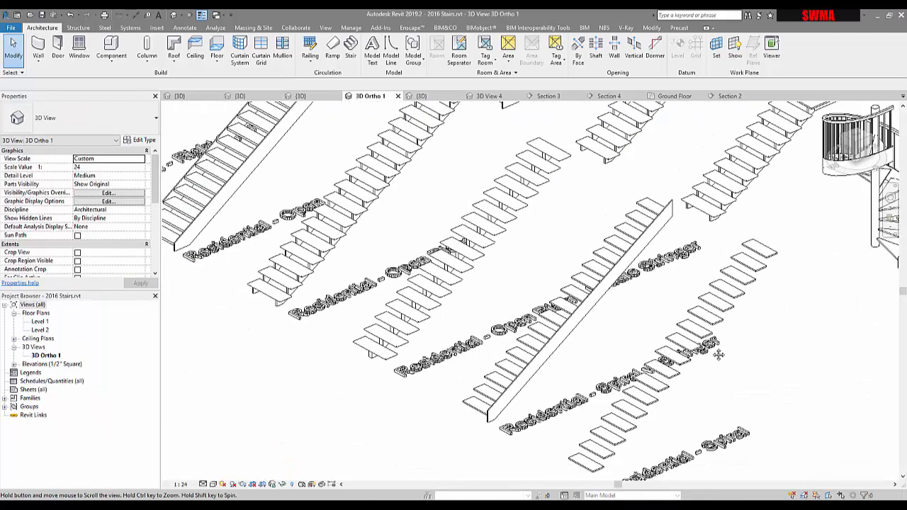
pyautogui.scroll(1, 665, 400)
pyautogui.click(659, 397)
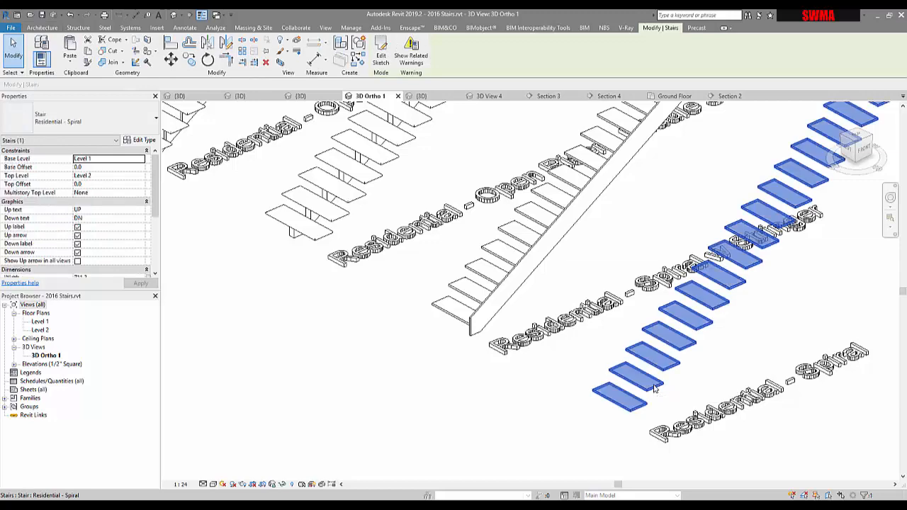
pyautogui.scroll(-1, 606, 331)
pyautogui.click(580, 318)
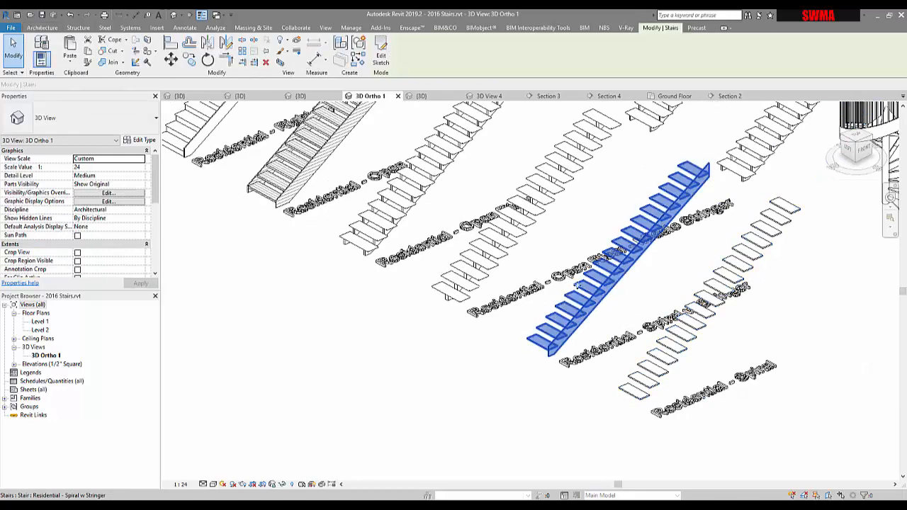
# Examine the Residential - Open Riser - Middle Stringer stair and compare it with the neighbouring residential stair types.
pyautogui.scroll(-1, 524, 318)
pyautogui.moveTo(525, 318); pyautogui.dragTo(538, 355, button='middle')
pyautogui.click(499, 312)
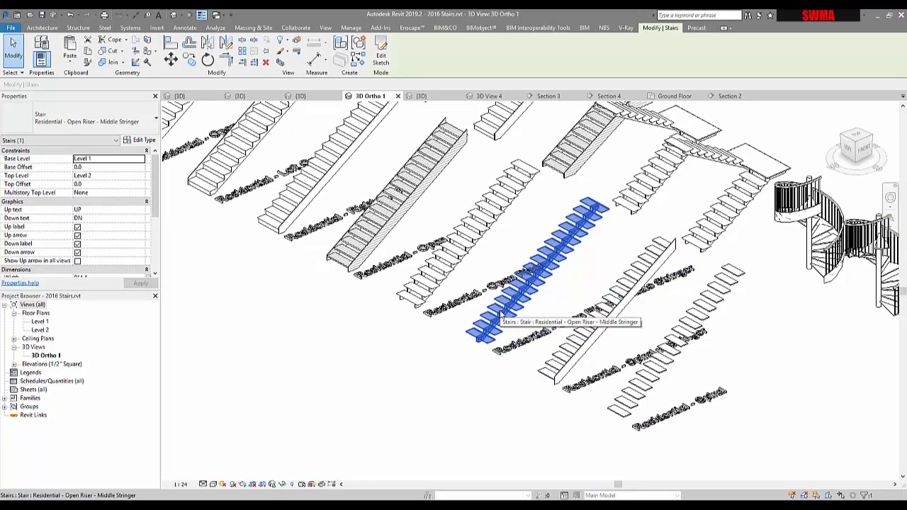
pyautogui.moveTo(566, 279); pyautogui.dragTo(587, 383, button='middle')
pyautogui.moveTo(417, 326); pyautogui.dragTo(527, 321, button='middle')
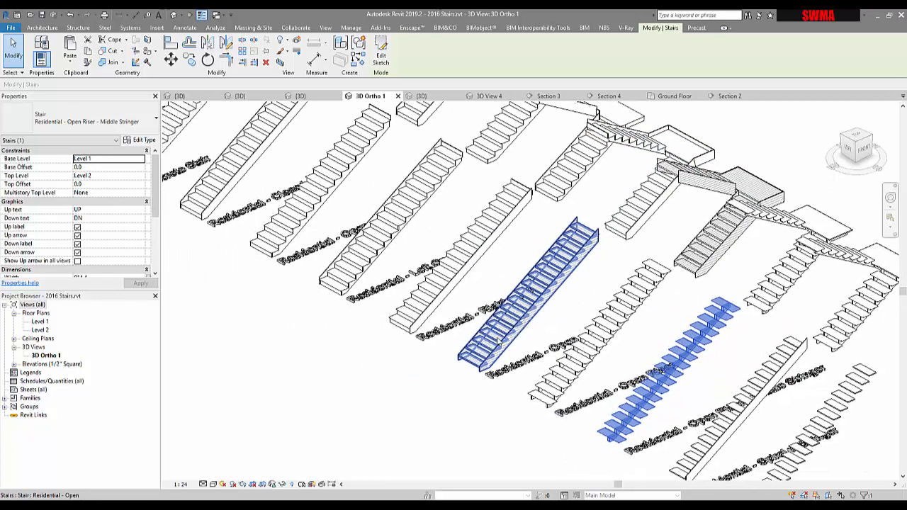
pyautogui.click(420, 412)
pyautogui.moveTo(430, 359); pyautogui.dragTo(442, 373, button='middle')
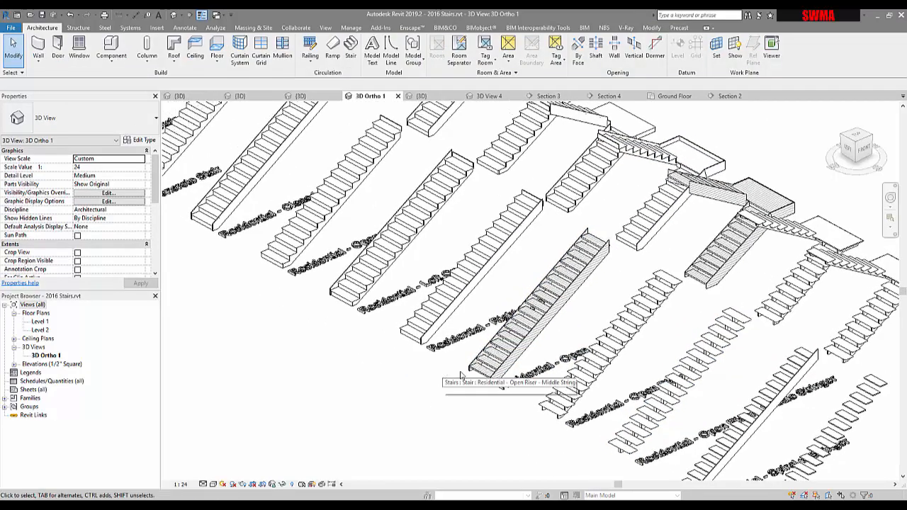
# Examine the Residential - Open stair and compare it with the neighbouring metal pan, concrete and residential stair types.
pyautogui.scroll(4, 461, 375)
pyautogui.click(465, 344)
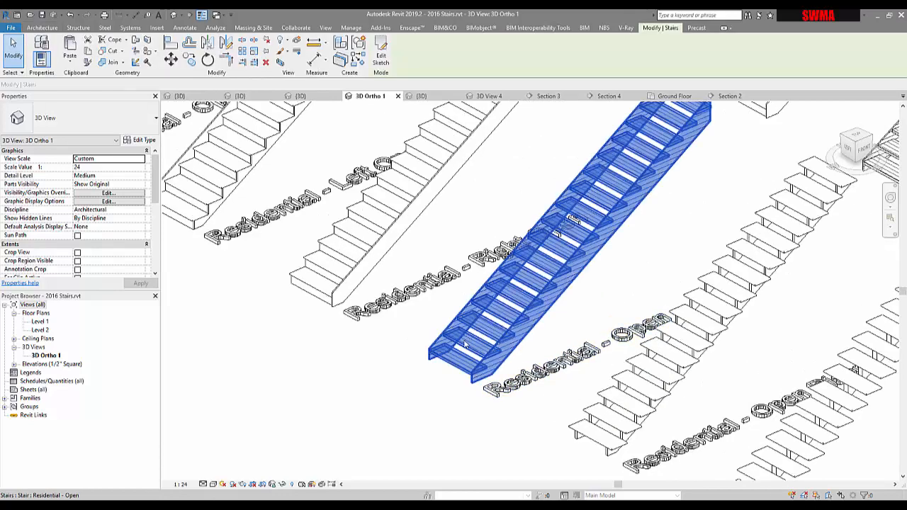
pyautogui.scroll(-3, 465, 344)
pyautogui.moveTo(425, 357); pyautogui.dragTo(513, 431, button='middle')
pyautogui.click(513, 432)
pyautogui.moveTo(397, 326); pyautogui.dragTo(484, 423, button='middle')
pyautogui.moveTo(319, 335); pyautogui.dragTo(436, 397, button='middle')
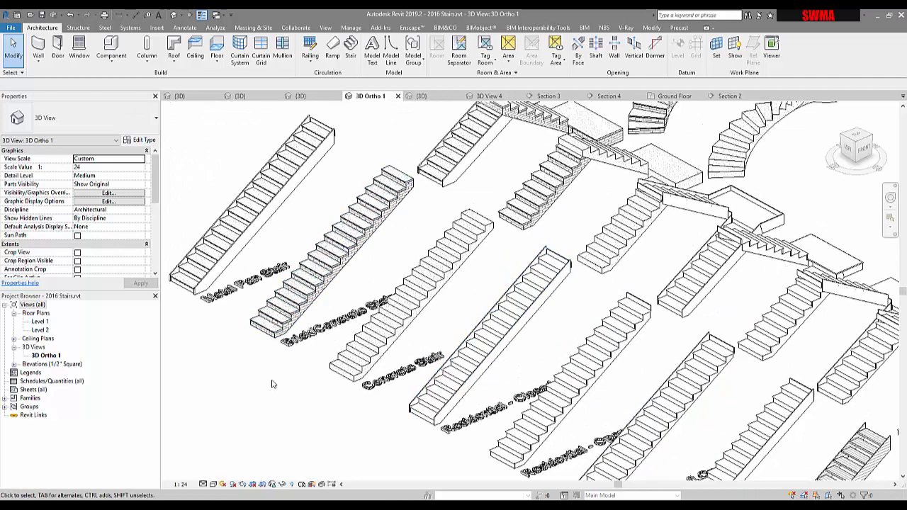
pyautogui.scroll(-2, 272, 384)
pyautogui.moveTo(530, 282); pyautogui.dragTo(474, 243, button='middle')
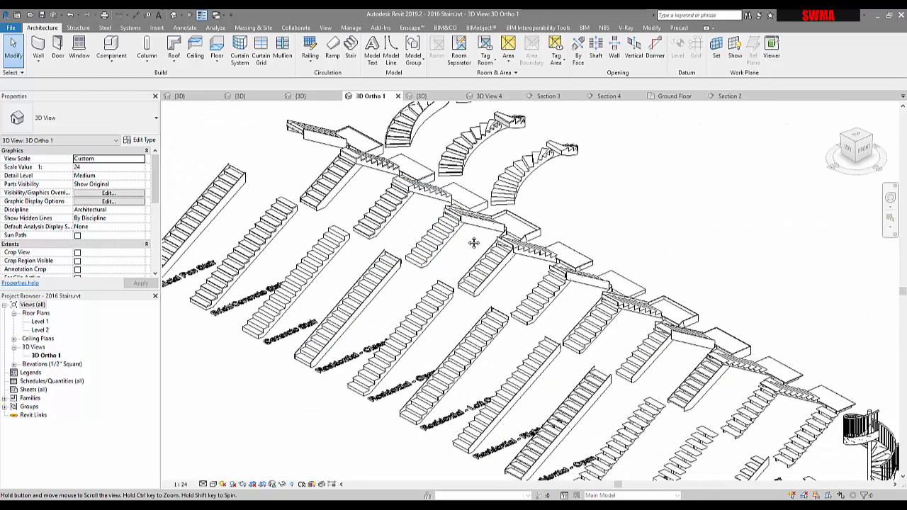
pyautogui.scroll(2, 561, 357)
pyautogui.moveTo(560, 357); pyautogui.dragTo(539, 241, button='middle')
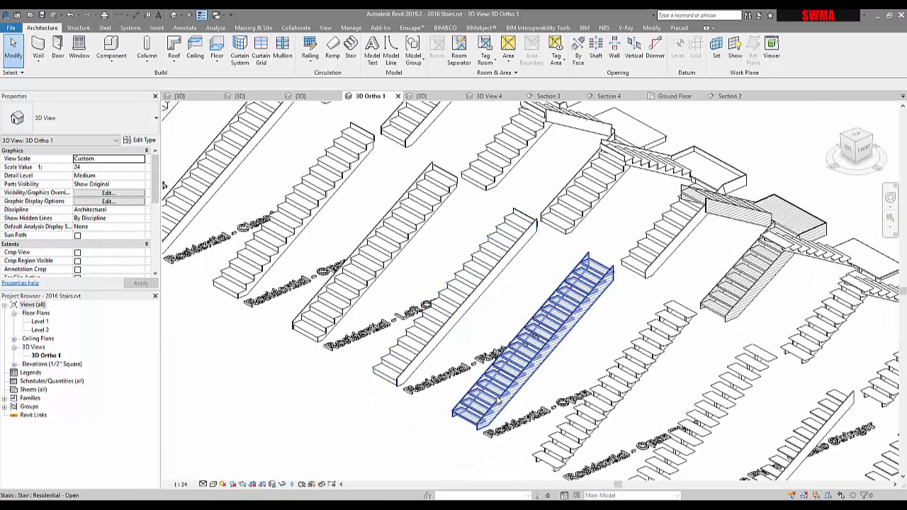
pyautogui.moveTo(563, 393); pyautogui.dragTo(435, 370, button='middle')
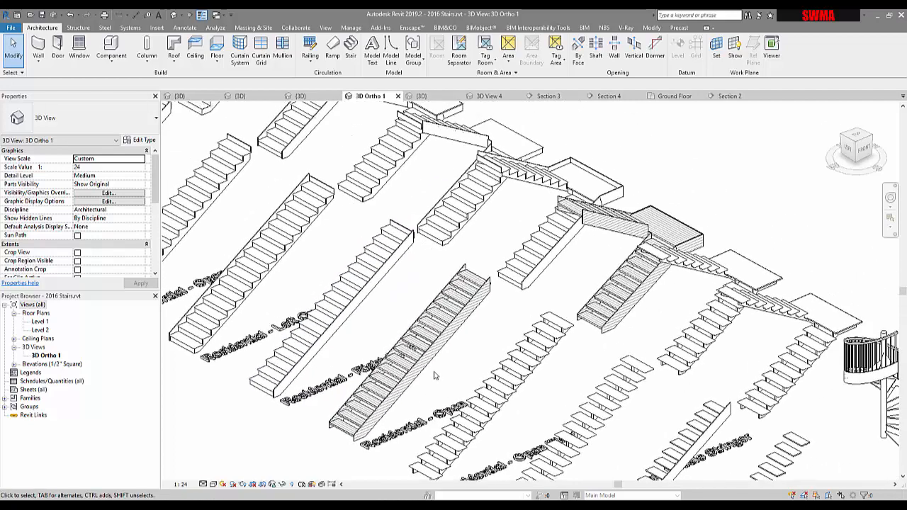
# Copy the Residential - Open stair from the 3D Ortho 1 view of 2016 Stairs.rvt.
pyautogui.click(431, 362)
pyautogui.click(462, 360)
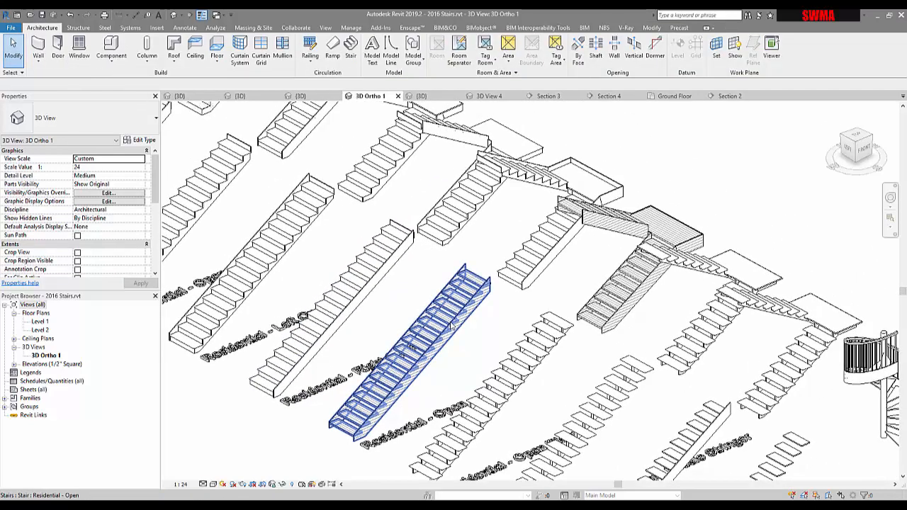
pyautogui.click(450, 325)
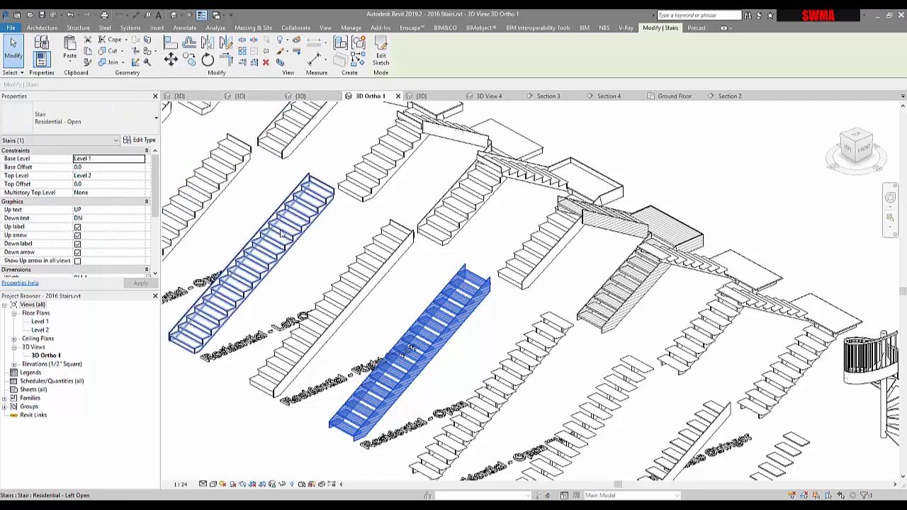
# Look through the 3D views of the 2017_Railings, Axiom glass balustrade and Moddex AssistRail sample files.
pyautogui.click(431, 96)
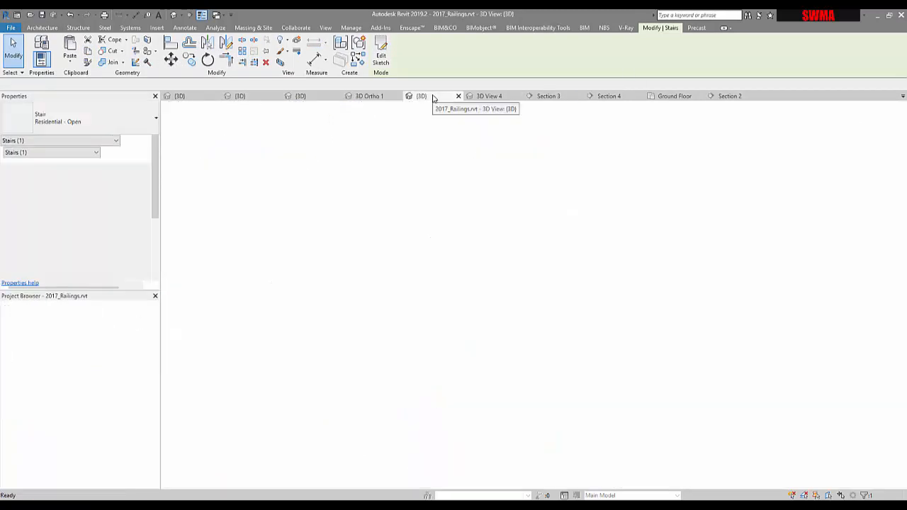
pyautogui.click(183, 96)
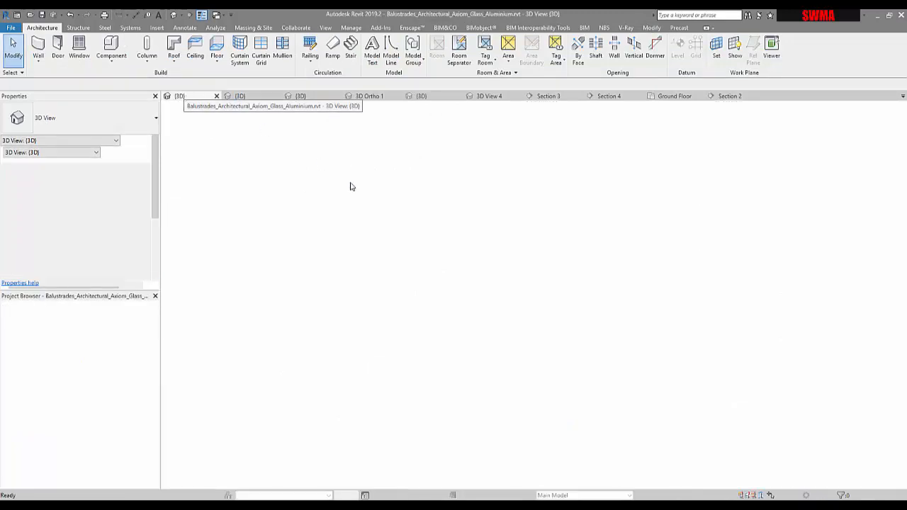
pyautogui.click(513, 327)
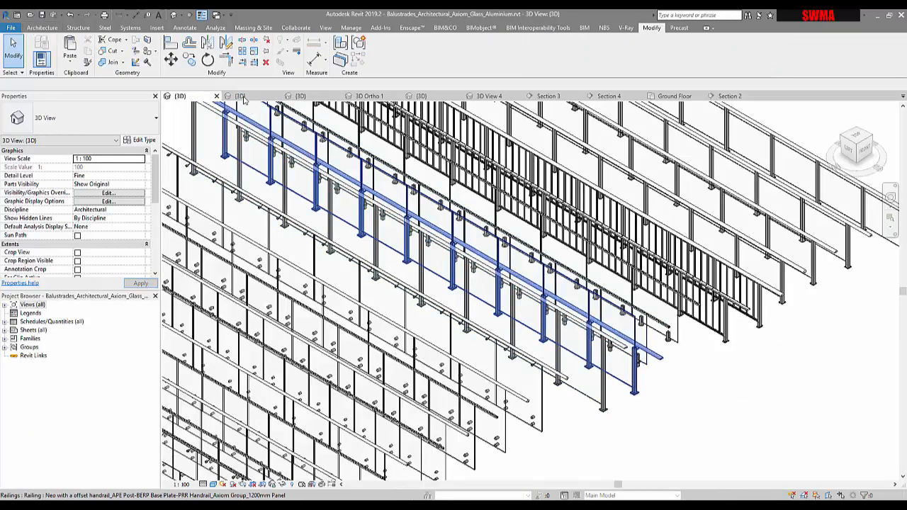
pyautogui.click(241, 96)
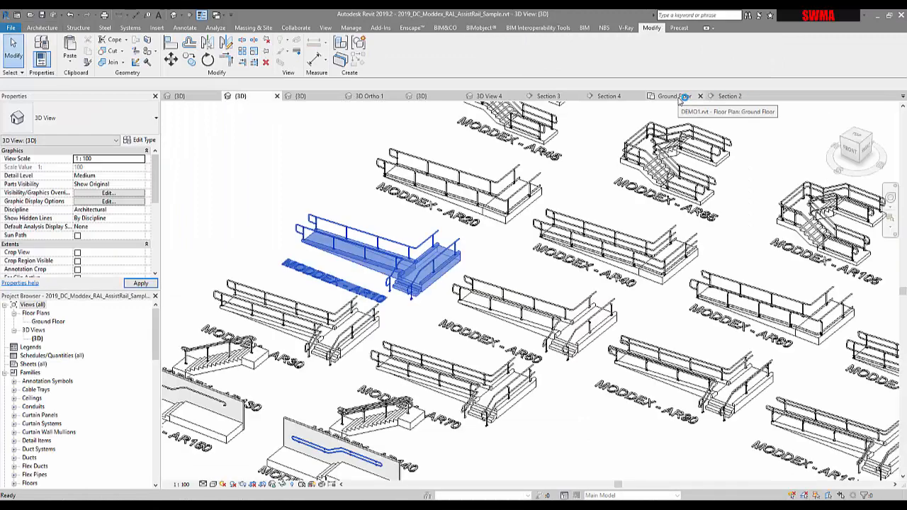
# Paste the copied stair into the Single Car Storage Workshop on DEMO1's Ground Floor plan.
pyautogui.click(673, 97)
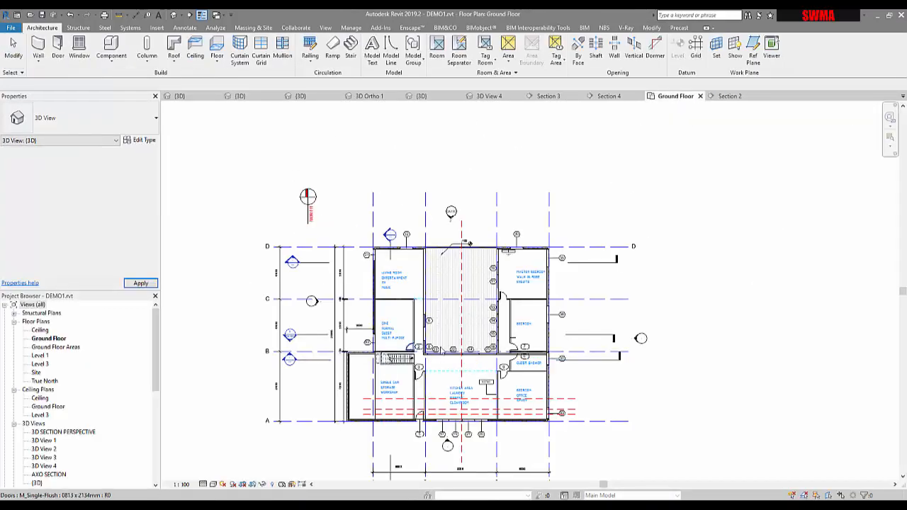
pyautogui.scroll(2, 410, 347)
pyautogui.hotkey('ctrl', 'v')
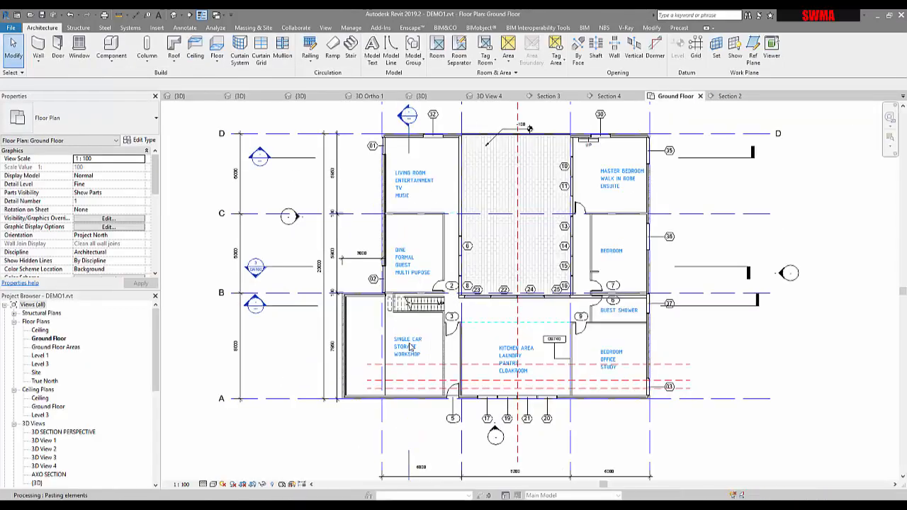
pyautogui.click(477, 300)
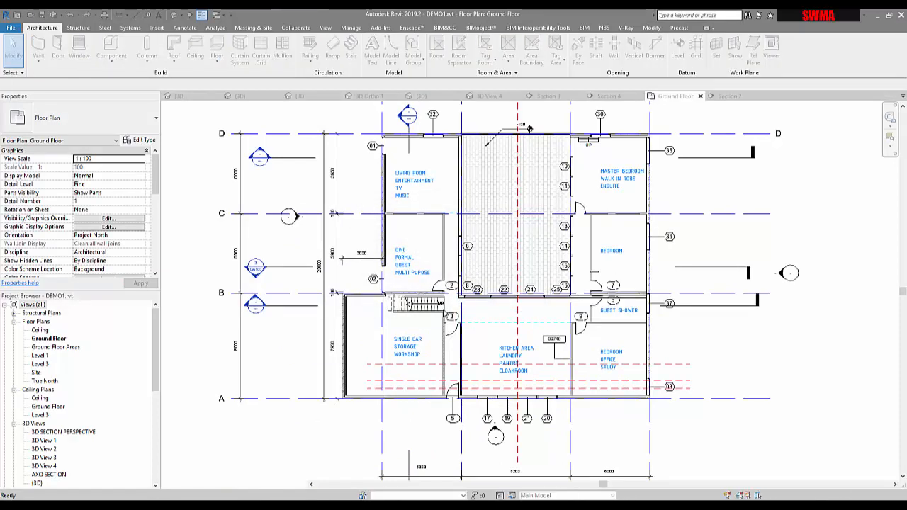
pyautogui.click(390, 362)
pyautogui.scroll(2, 374, 324)
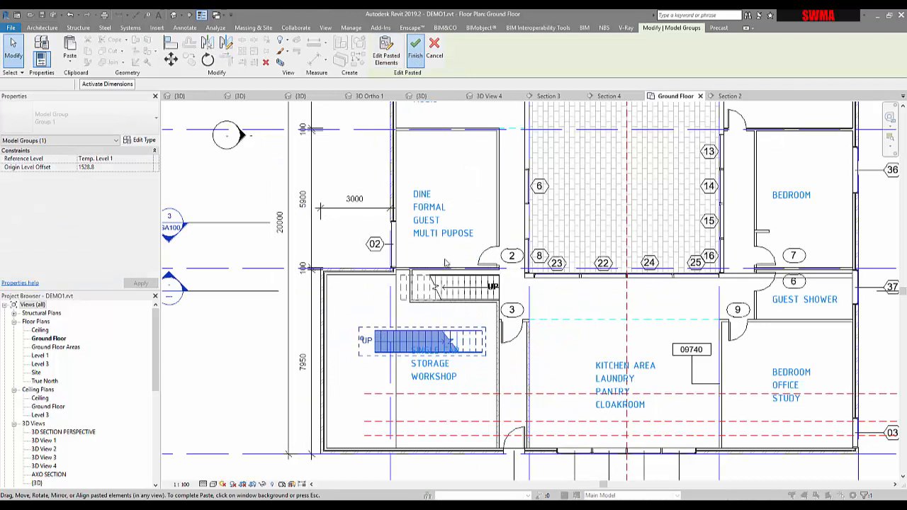
pyautogui.press('Escape')
pyautogui.scroll(2, 488, 333)
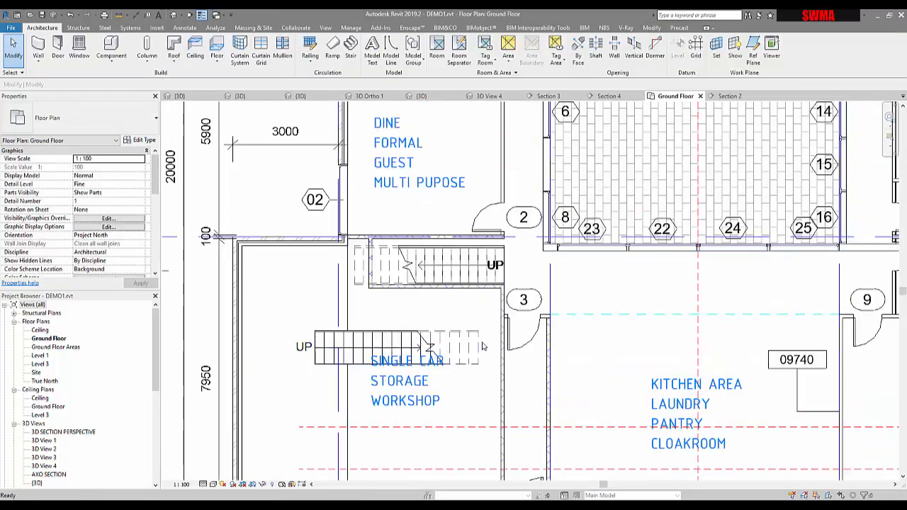
# Try to match the existing assembled stair to the pasted Residential - Open stair's type.
pyautogui.press('m')
pyautogui.press('a')
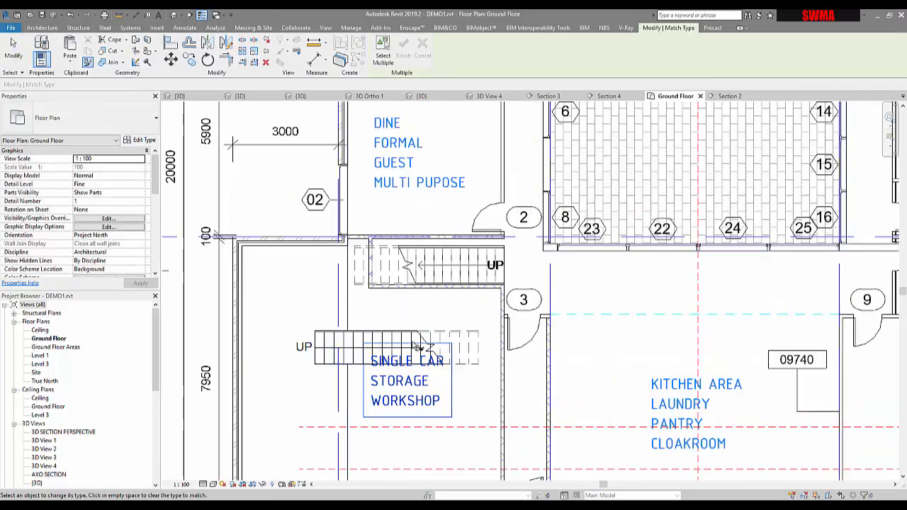
pyautogui.click(442, 333)
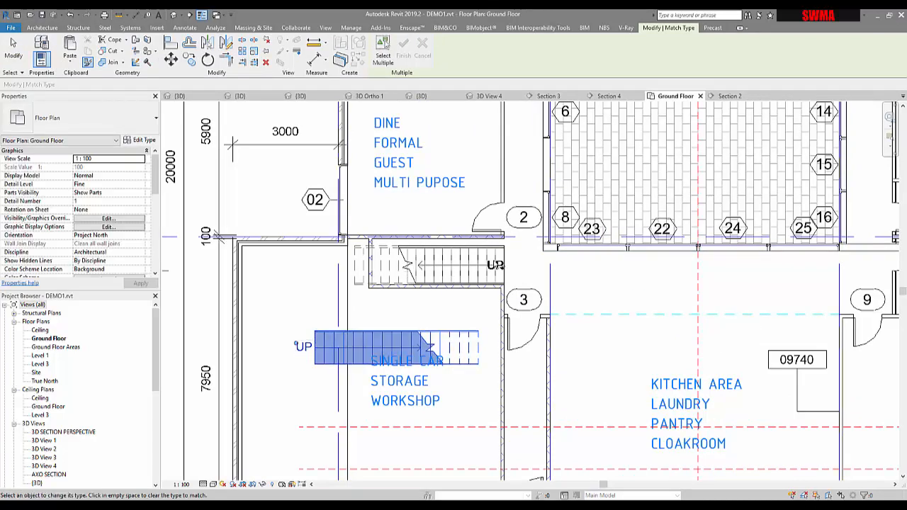
pyautogui.press('Escape')
# Compare the types available for the existing assembled stair with the pasted Residential - Open stair's type.
pyautogui.click(453, 266)
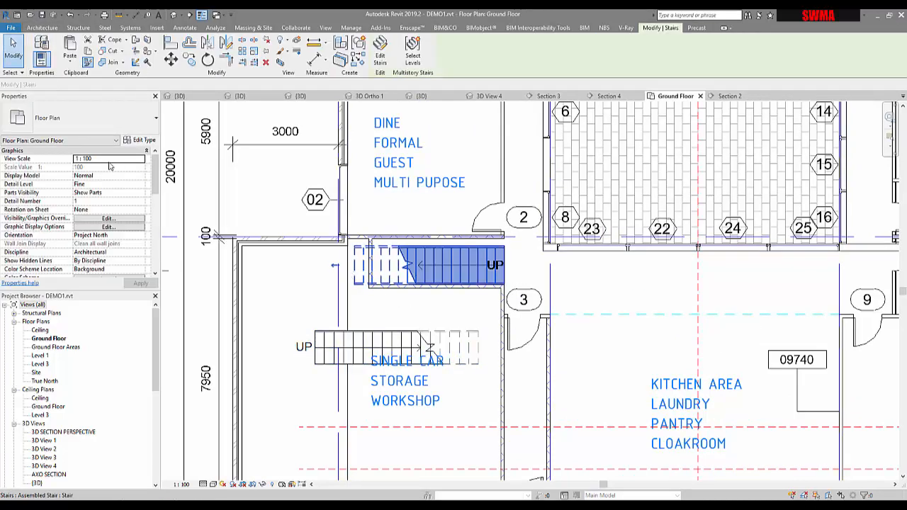
pyautogui.click(87, 123)
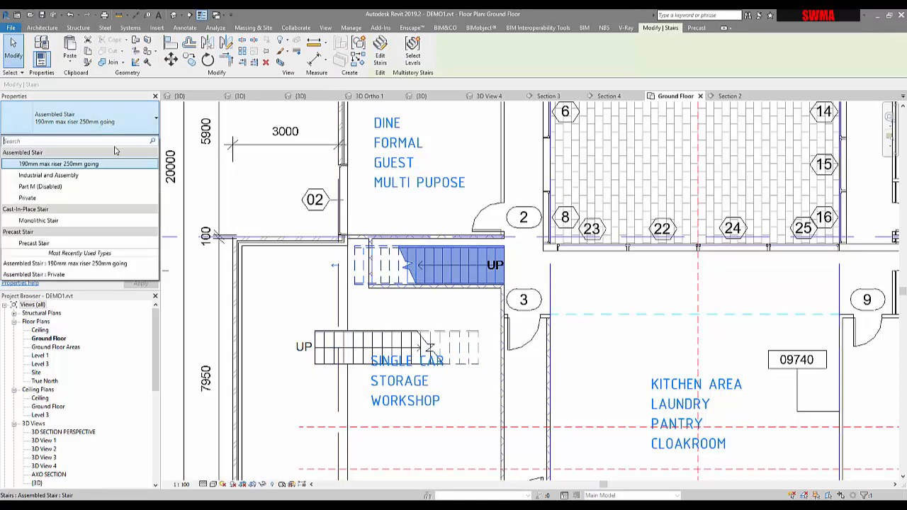
pyautogui.click(425, 347)
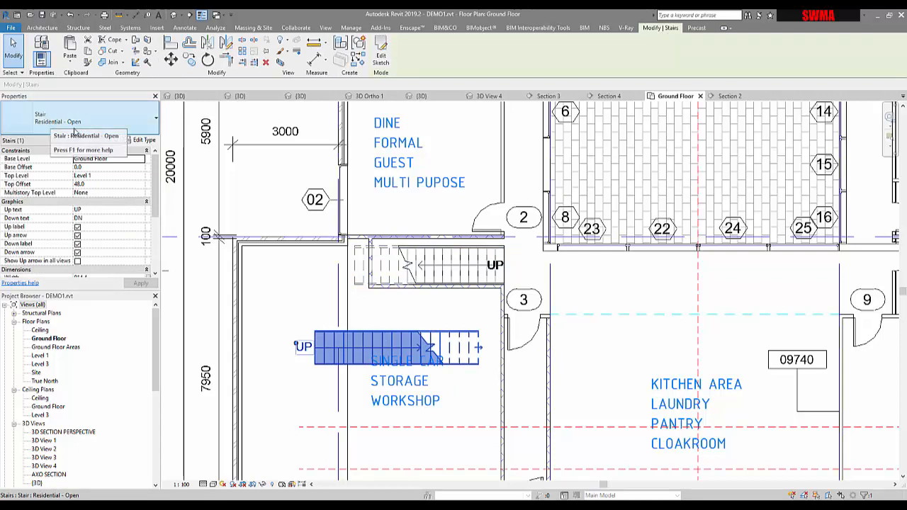
pyautogui.click(415, 284)
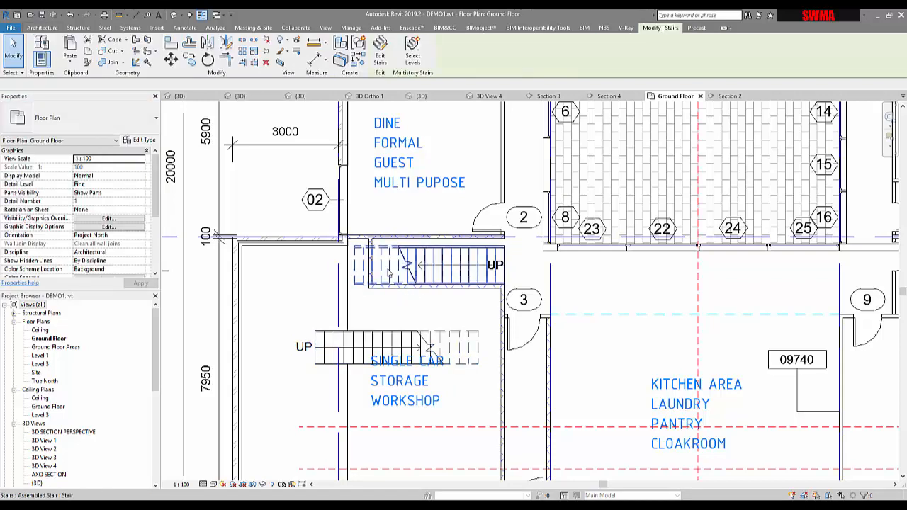
pyautogui.click(97, 120)
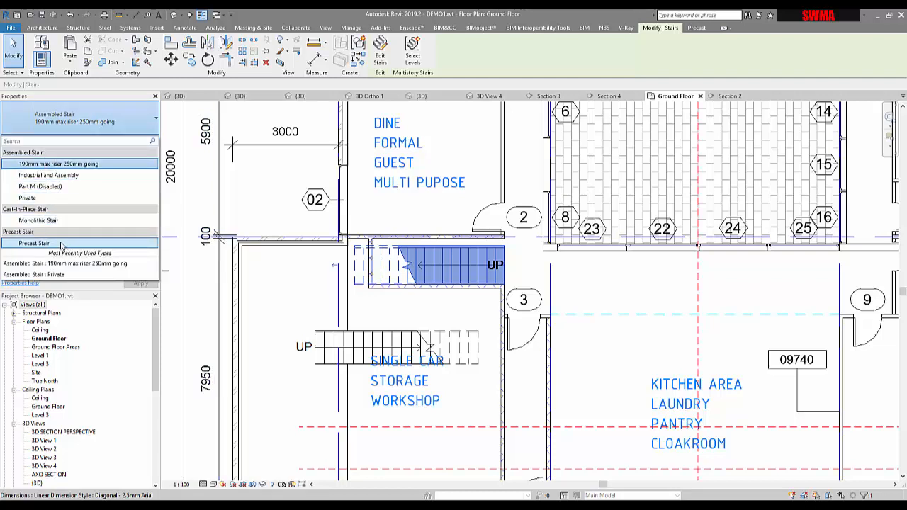
# Open the assembled stair for editing, review its run's type properties, and close the edit unchanged.
pyautogui.click(377, 64)
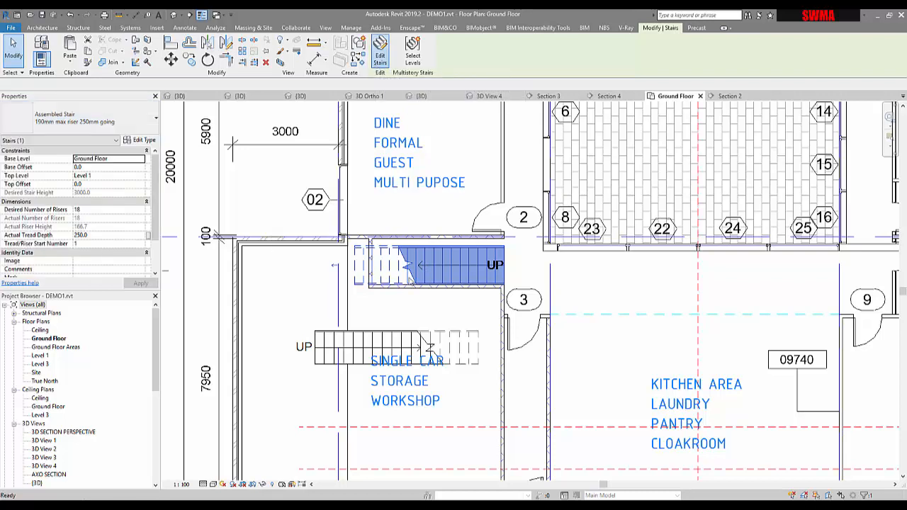
pyautogui.click(378, 271)
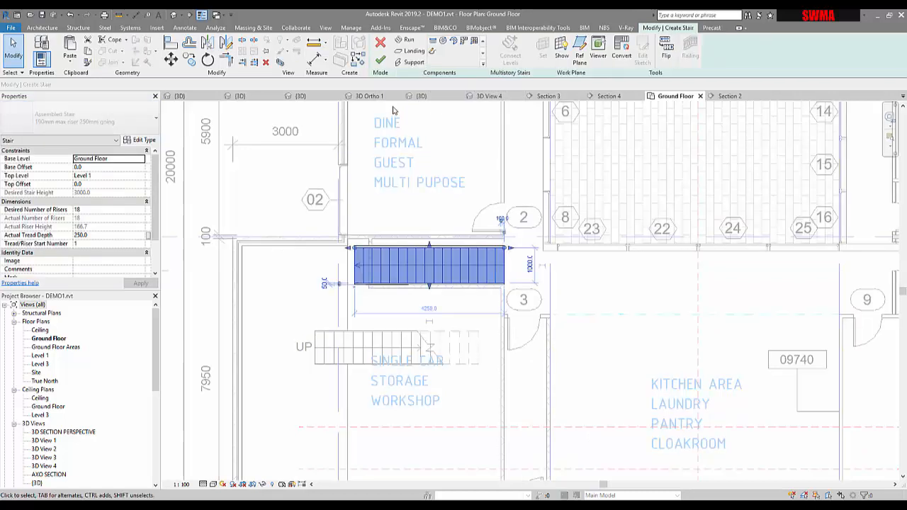
pyautogui.click(139, 140)
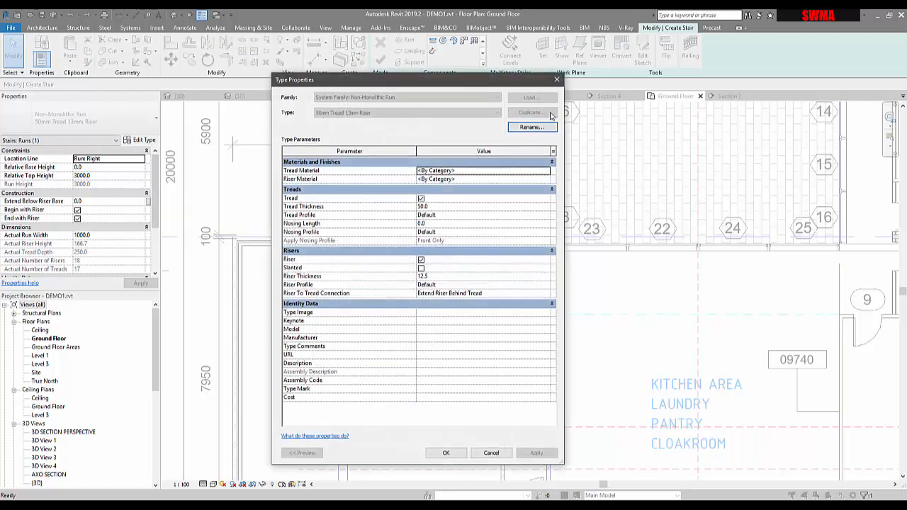
pyautogui.press('Escape')
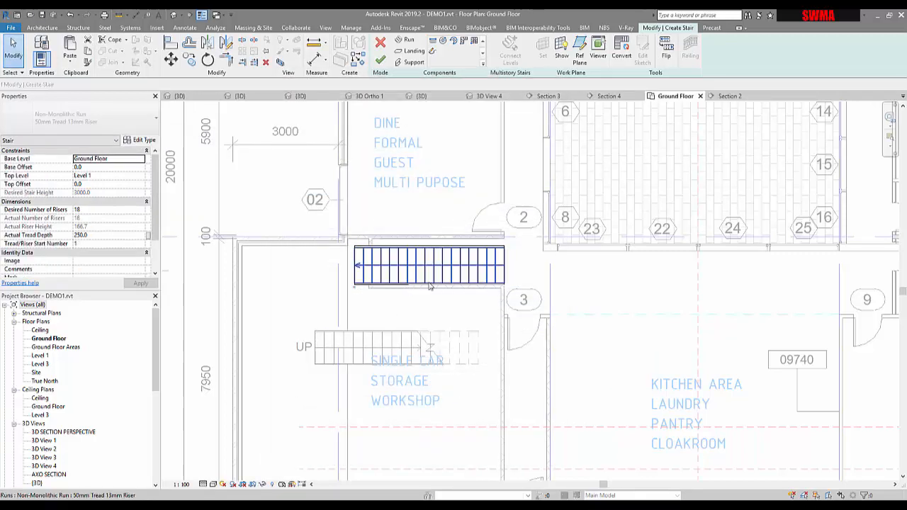
pyautogui.click(495, 276)
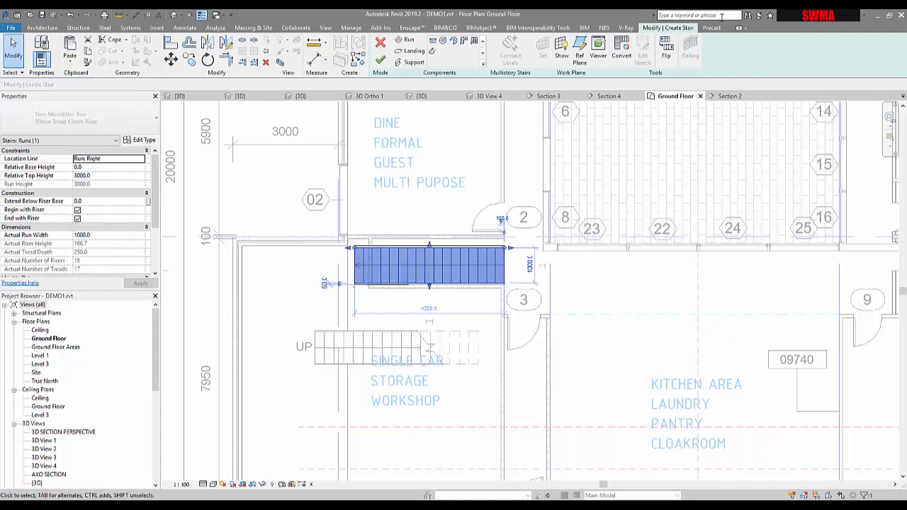
pyautogui.click(421, 328)
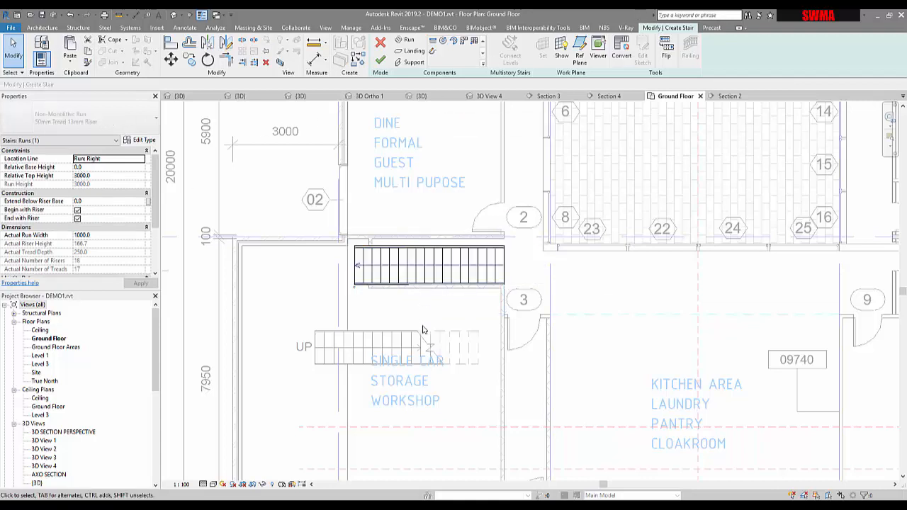
pyautogui.click(381, 60)
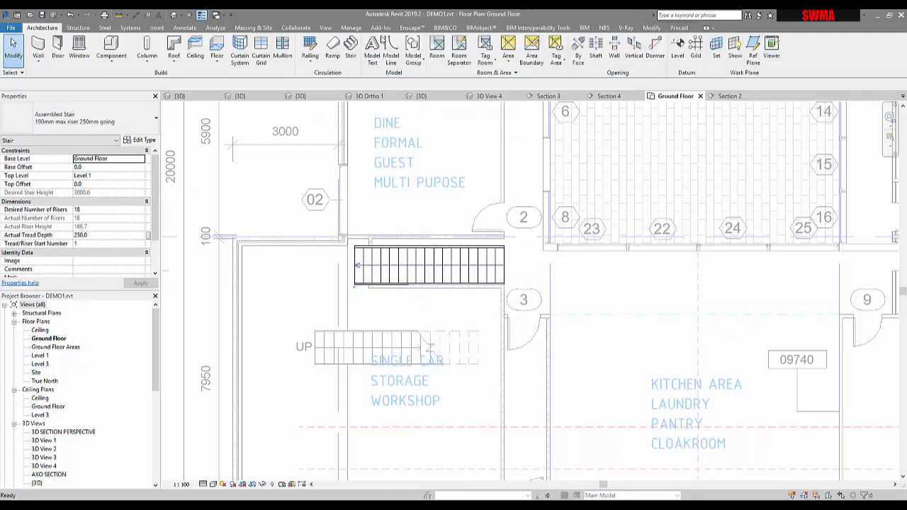
pyautogui.click(358, 348)
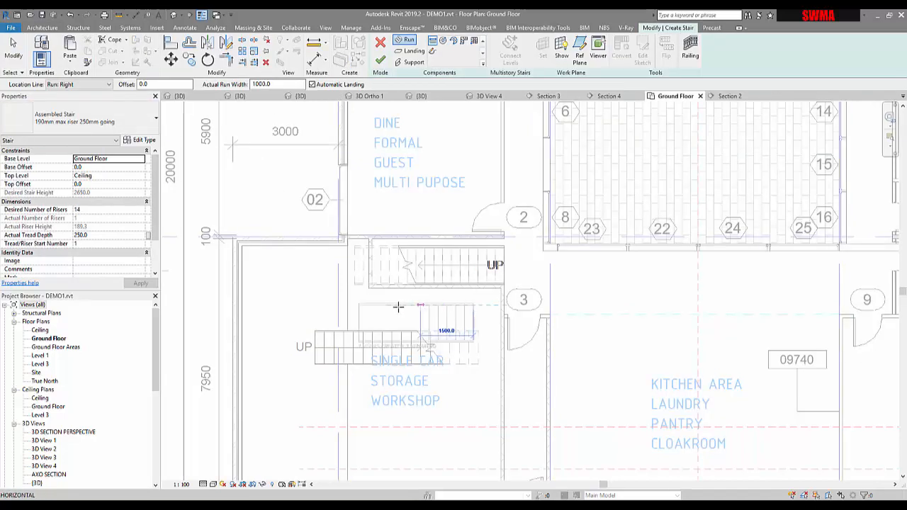
pyautogui.press('Escape')
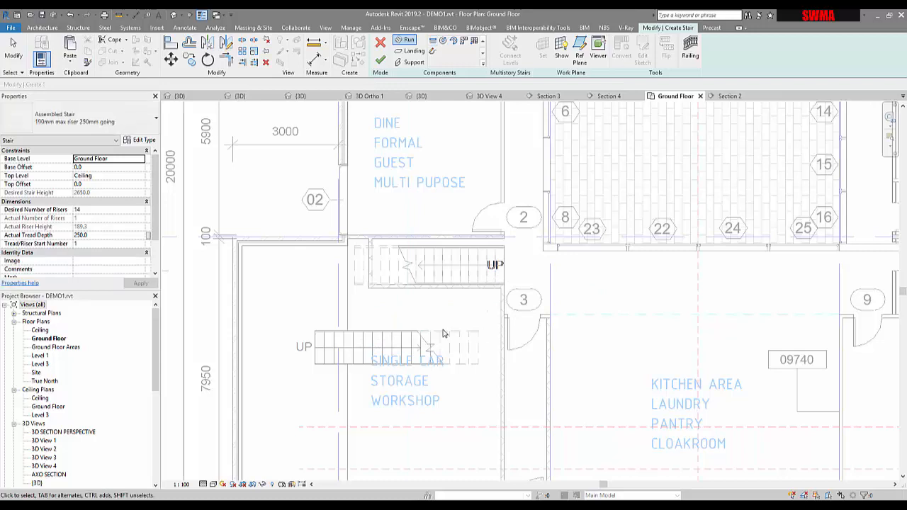
pyautogui.click(380, 42)
pyautogui.click(377, 44)
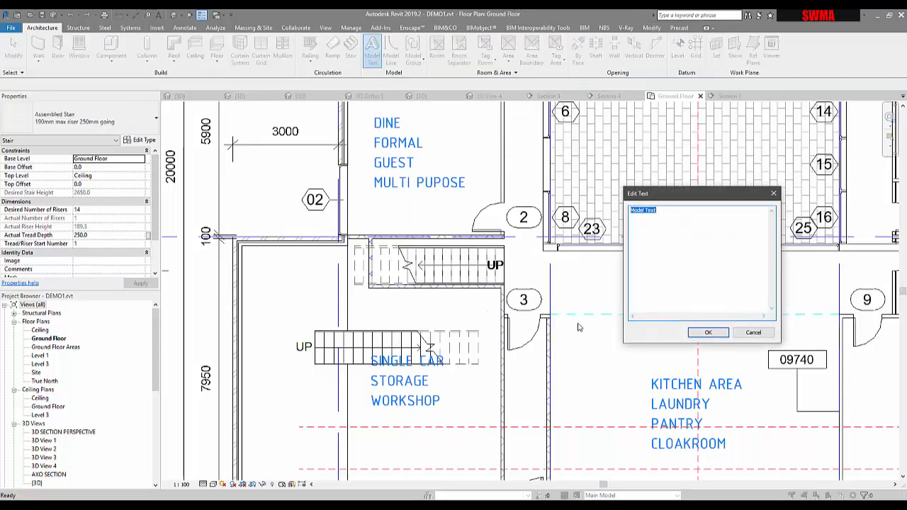
pyautogui.click(745, 333)
pyautogui.press('Escape')
# Switch to the 3D view of 2017_Railings.rvt.
pyautogui.hotkey('alt', 'Tab')
pyautogui.click(295, 175)
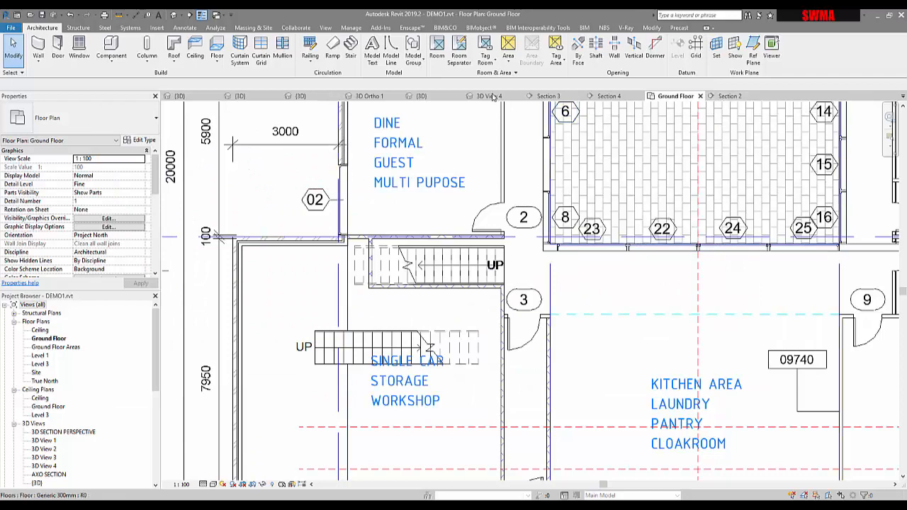
pyautogui.click(421, 97)
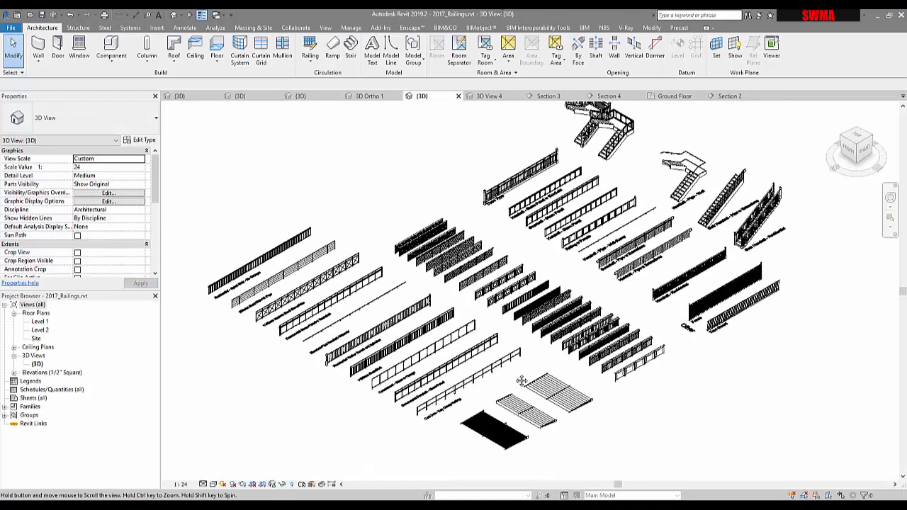
# Examine the sample stairs with glass-panel, wall-mounted pipe and extended pipe handrails.
pyautogui.scroll(6, 555, 252)
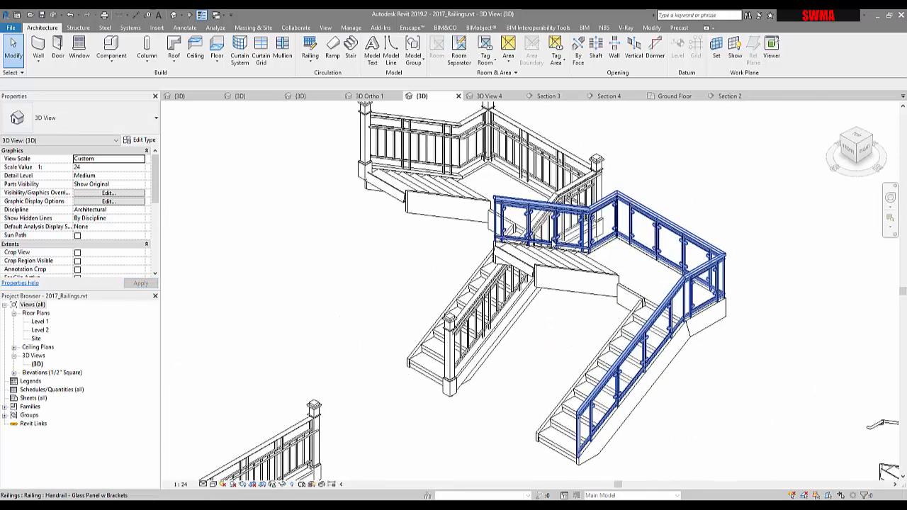
pyautogui.scroll(4, 684, 390)
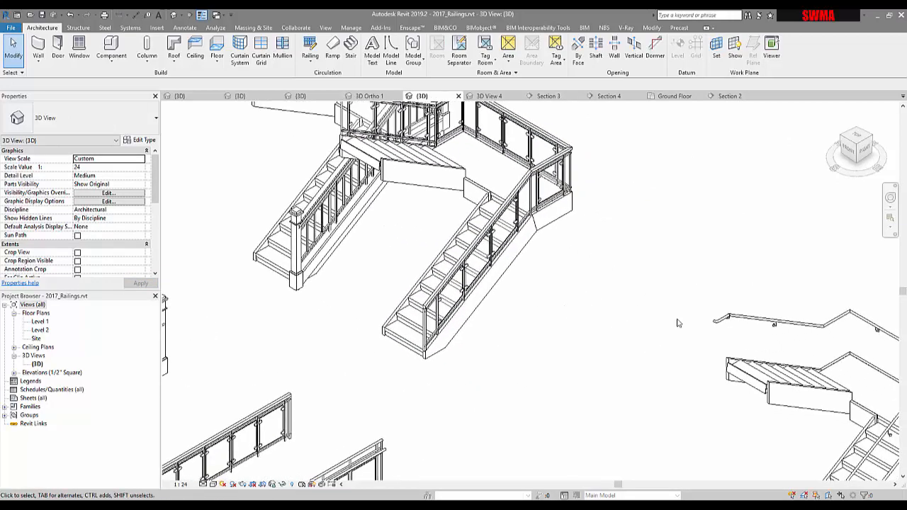
pyautogui.moveTo(678, 318); pyautogui.dragTo(567, 281, button='middle')
pyautogui.moveTo(737, 368); pyautogui.dragTo(656, 223, button='middle')
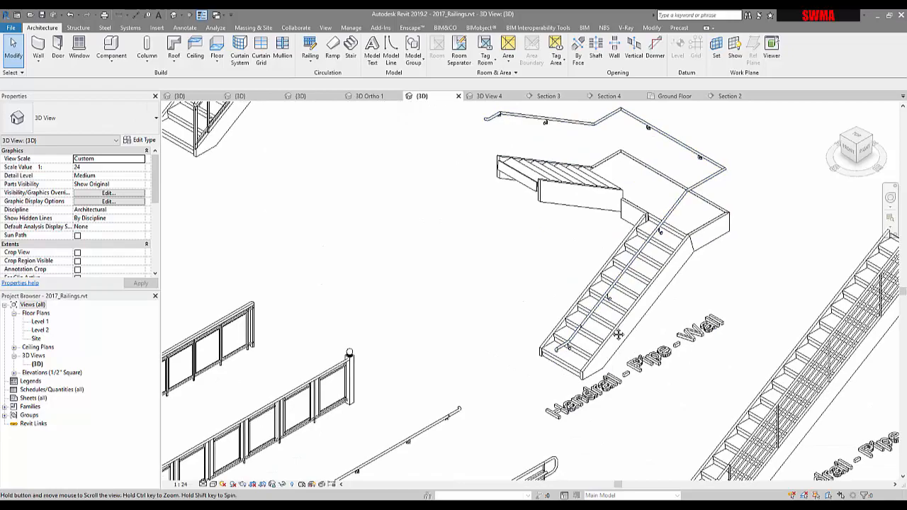
pyautogui.moveTo(618, 335); pyautogui.dragTo(525, 382, button='middle')
pyautogui.scroll(2, 508, 262)
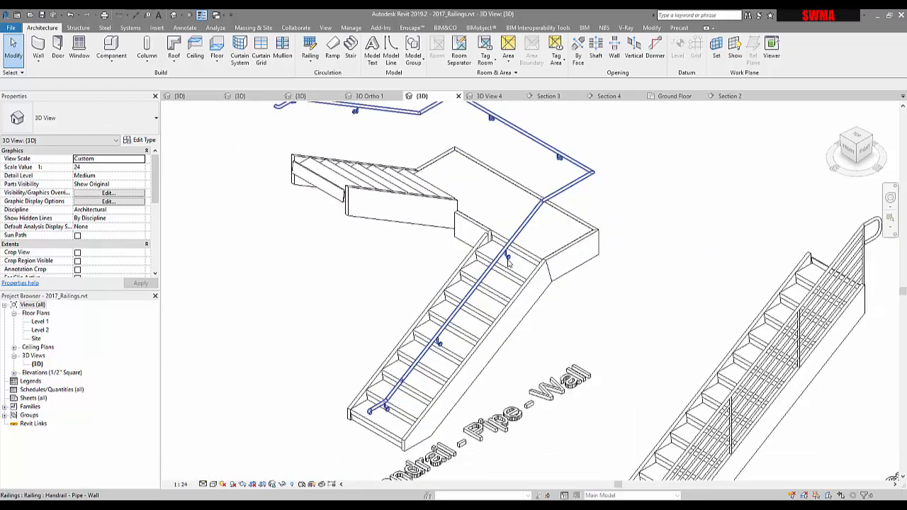
pyautogui.scroll(-5, 508, 262)
pyautogui.scroll(4, 635, 341)
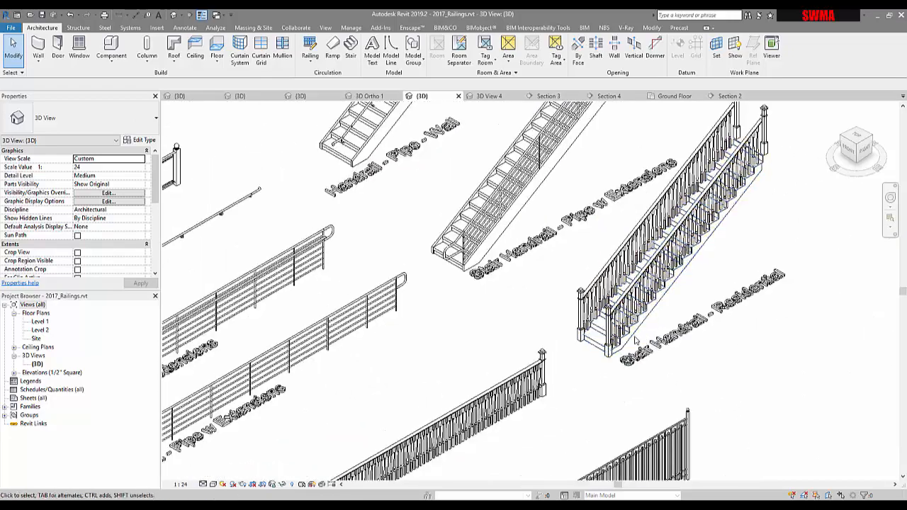
# Inspect the Stair Handrail - Residential sample up close, checking the type of the railing on each side of the stair.
pyautogui.scroll(7, 636, 341)
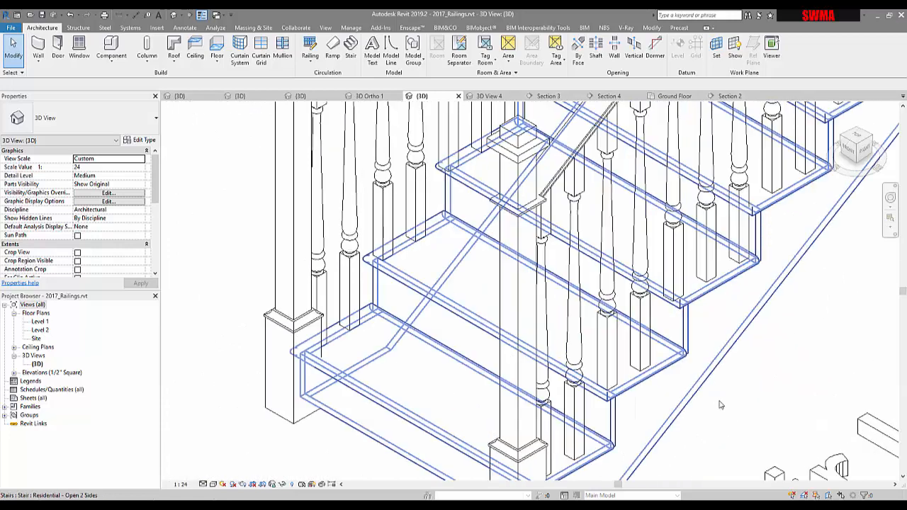
pyautogui.scroll(-3, 717, 440)
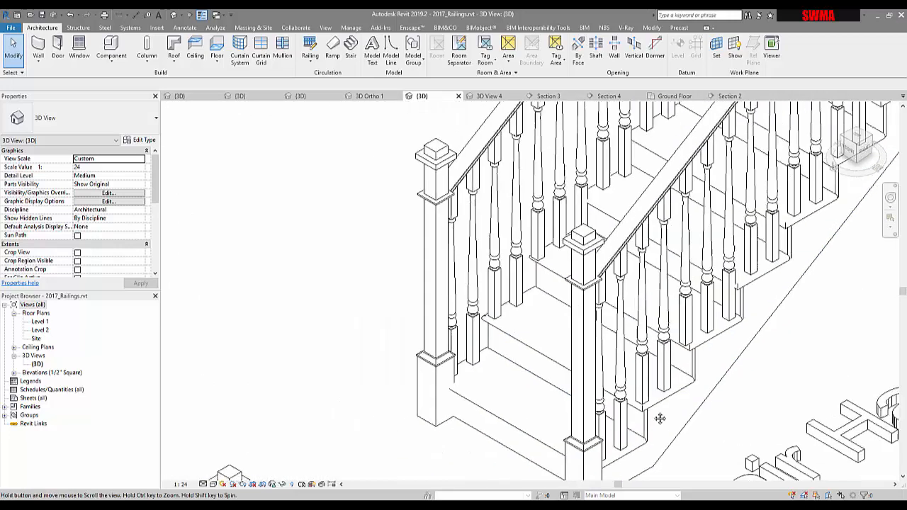
pyautogui.click(522, 407)
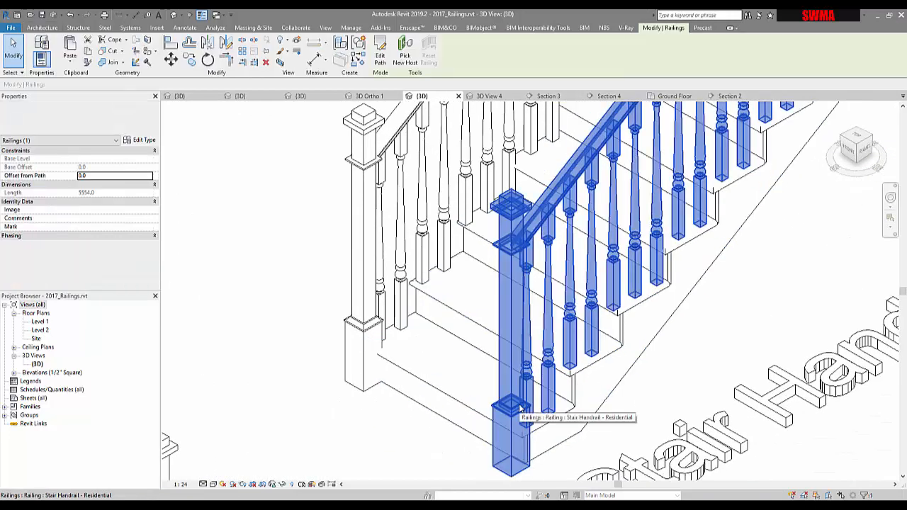
pyautogui.click(379, 305)
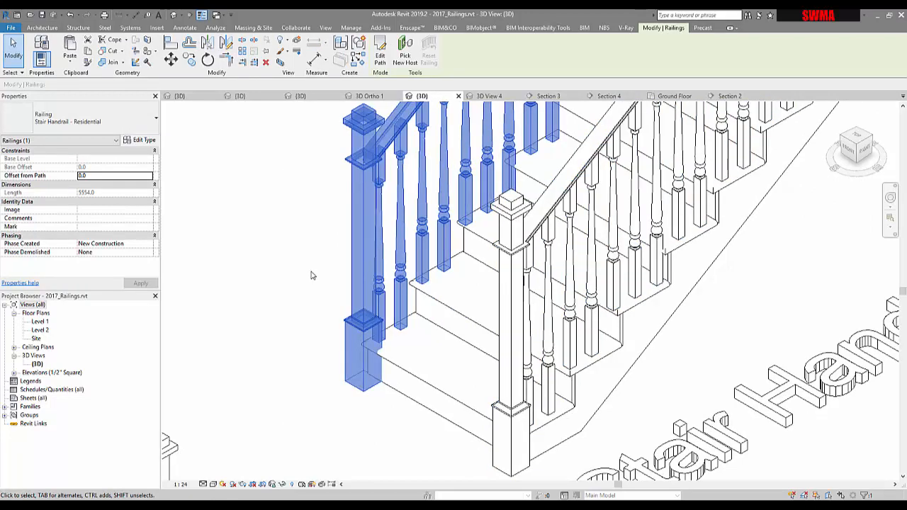
pyautogui.click(310, 273)
pyautogui.scroll(-4, 310, 274)
pyautogui.scroll(-2, 310, 275)
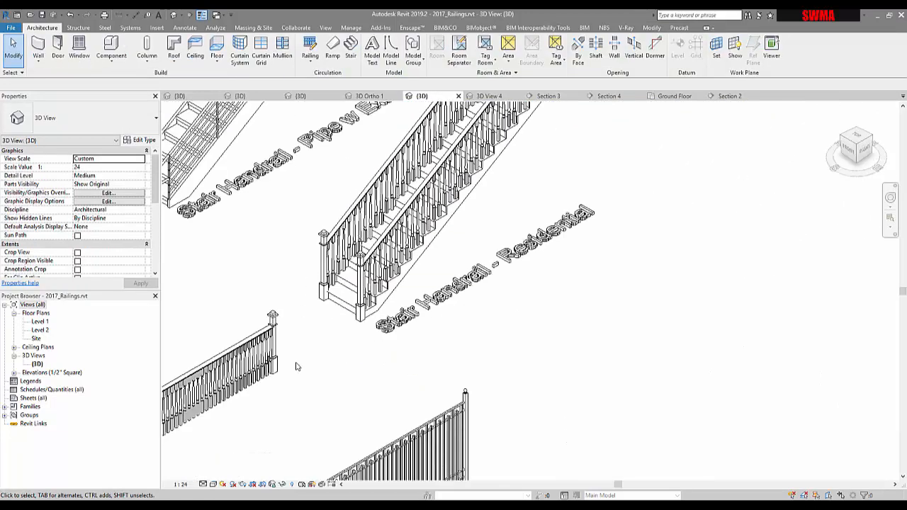
# Examine the straight Handrail - Residential sample and the Fence and Tree Guard samples in the Other group.
pyautogui.moveTo(302, 405); pyautogui.dragTo(365, 327, button='middle')
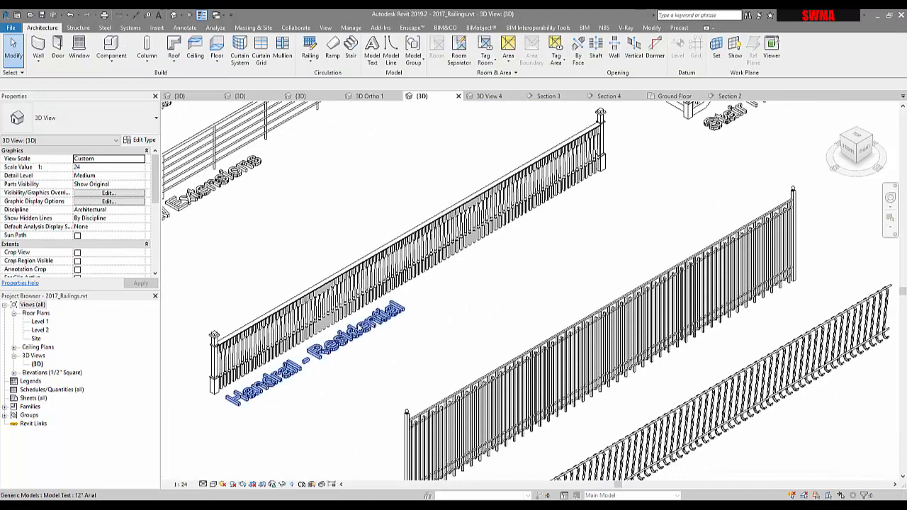
pyautogui.scroll(-2, 362, 355)
pyautogui.scroll(1, 378, 403)
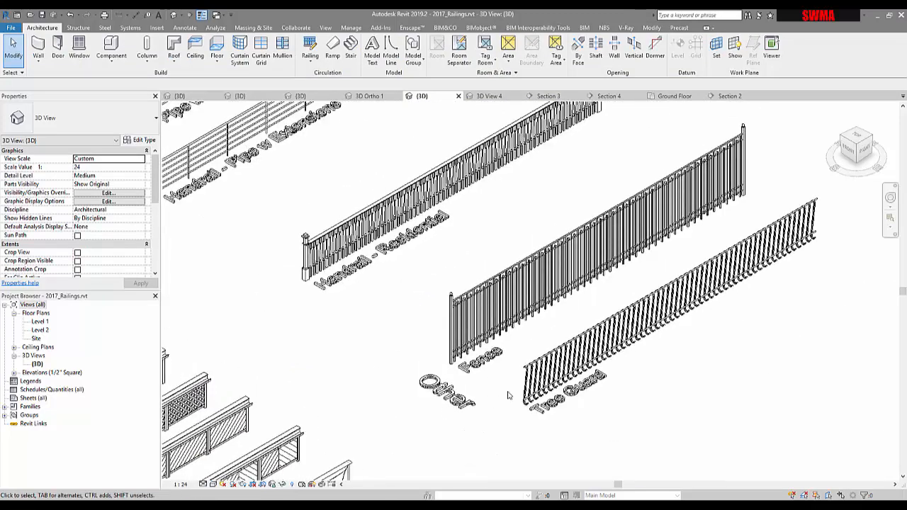
pyautogui.scroll(-2, 490, 402)
pyautogui.moveTo(490, 402); pyautogui.dragTo(601, 347, button='middle')
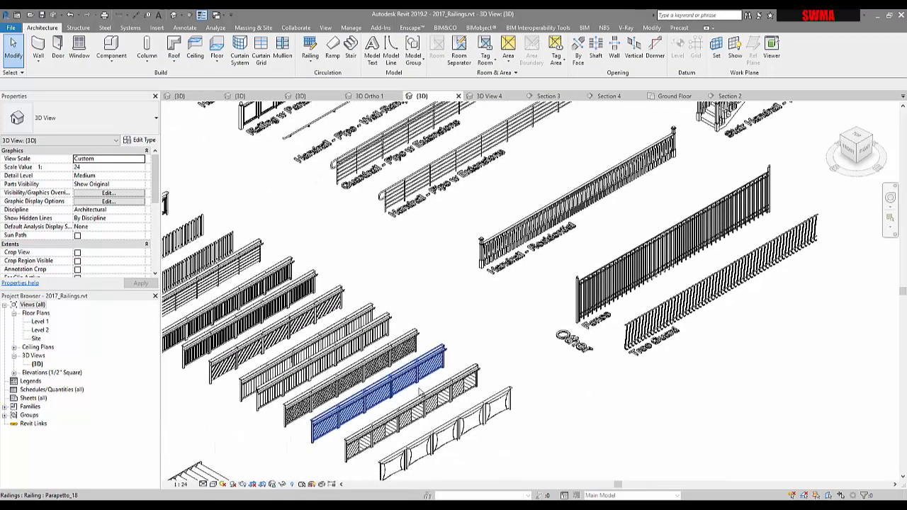
# Examine the rows of Parapetto railing samples and check the type of the flat-topped picket railing.
pyautogui.moveTo(343, 388); pyautogui.dragTo(525, 360, button='middle')
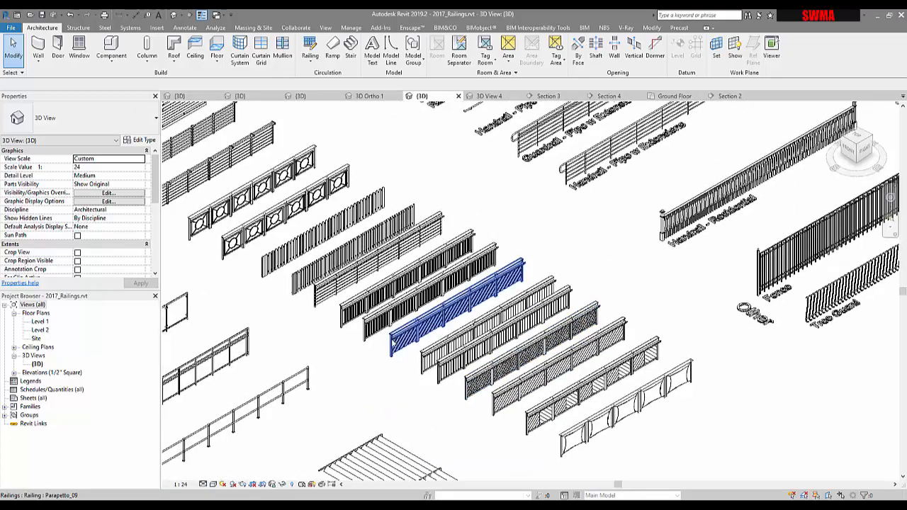
pyautogui.scroll(4, 287, 290)
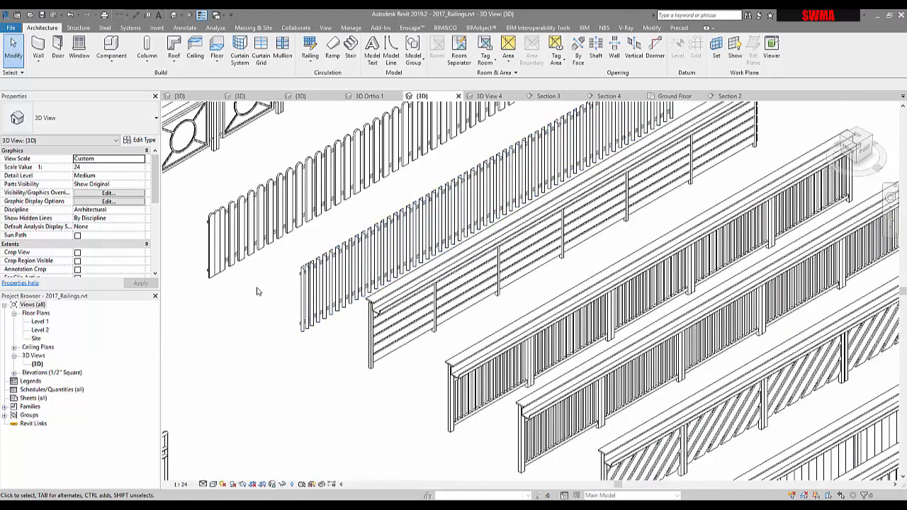
pyautogui.scroll(-2, 283, 312)
pyautogui.scroll(-1, 330, 350)
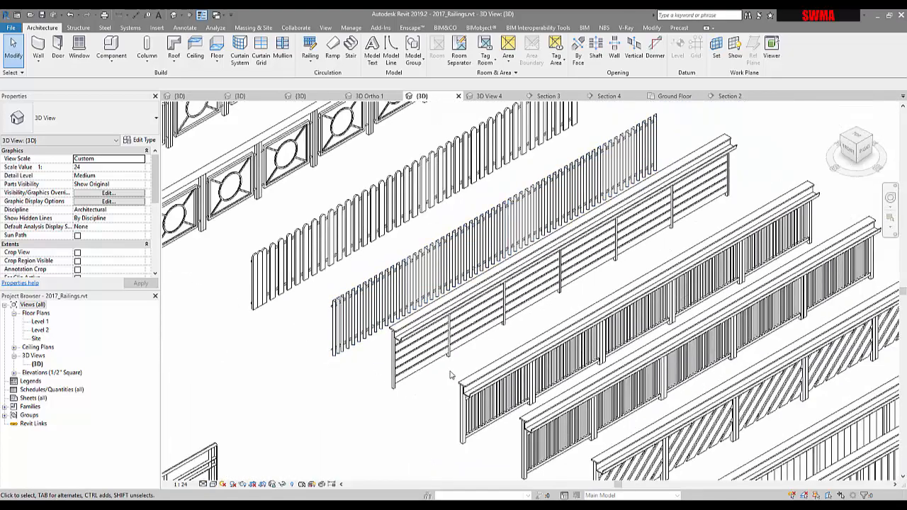
pyautogui.click(381, 317)
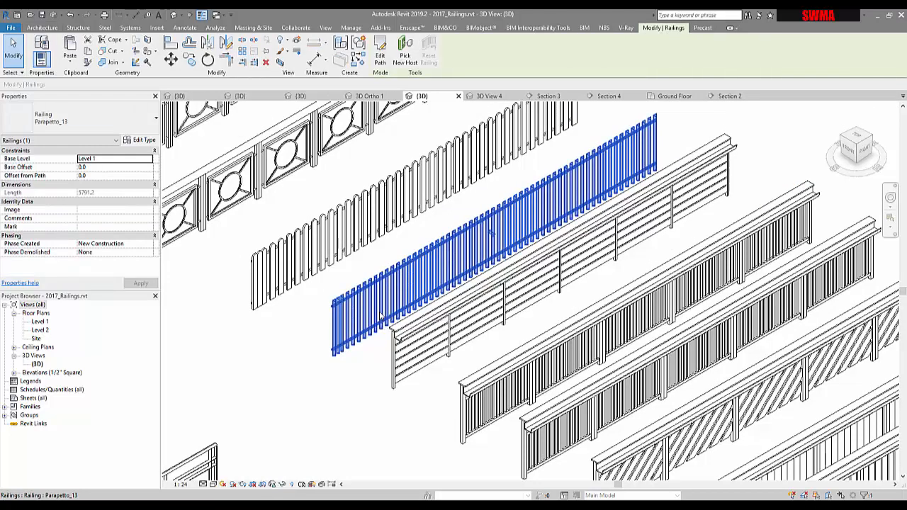
pyautogui.scroll(-4, 380, 316)
pyautogui.scroll(2, 305, 316)
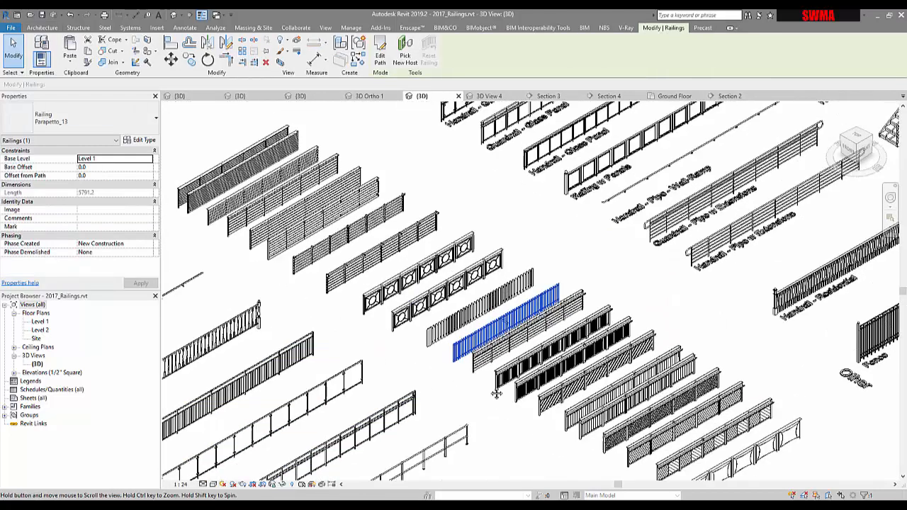
pyautogui.scroll(1, 222, 314)
pyautogui.scroll(3, 310, 326)
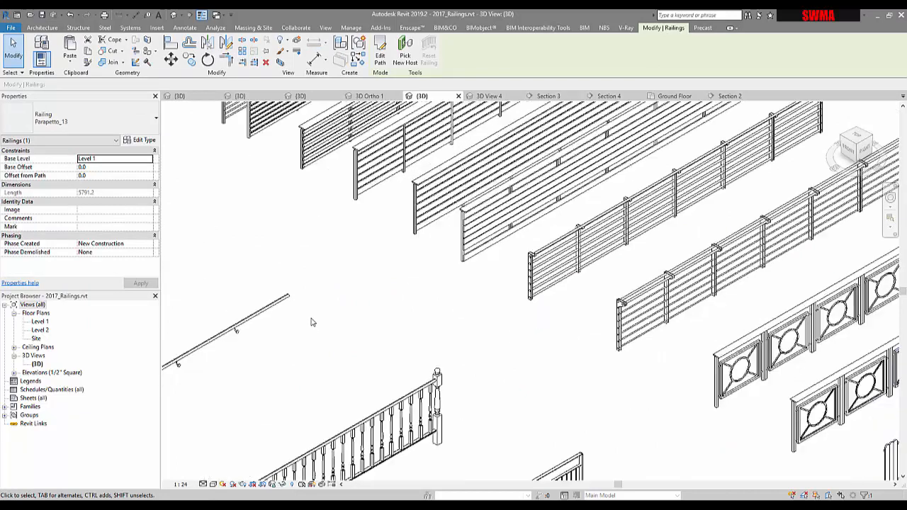
pyautogui.scroll(-2, 380, 343)
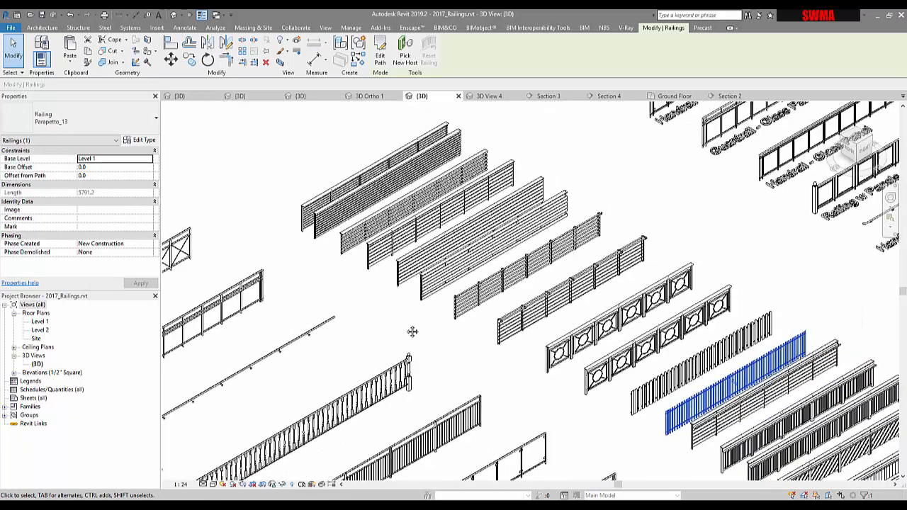